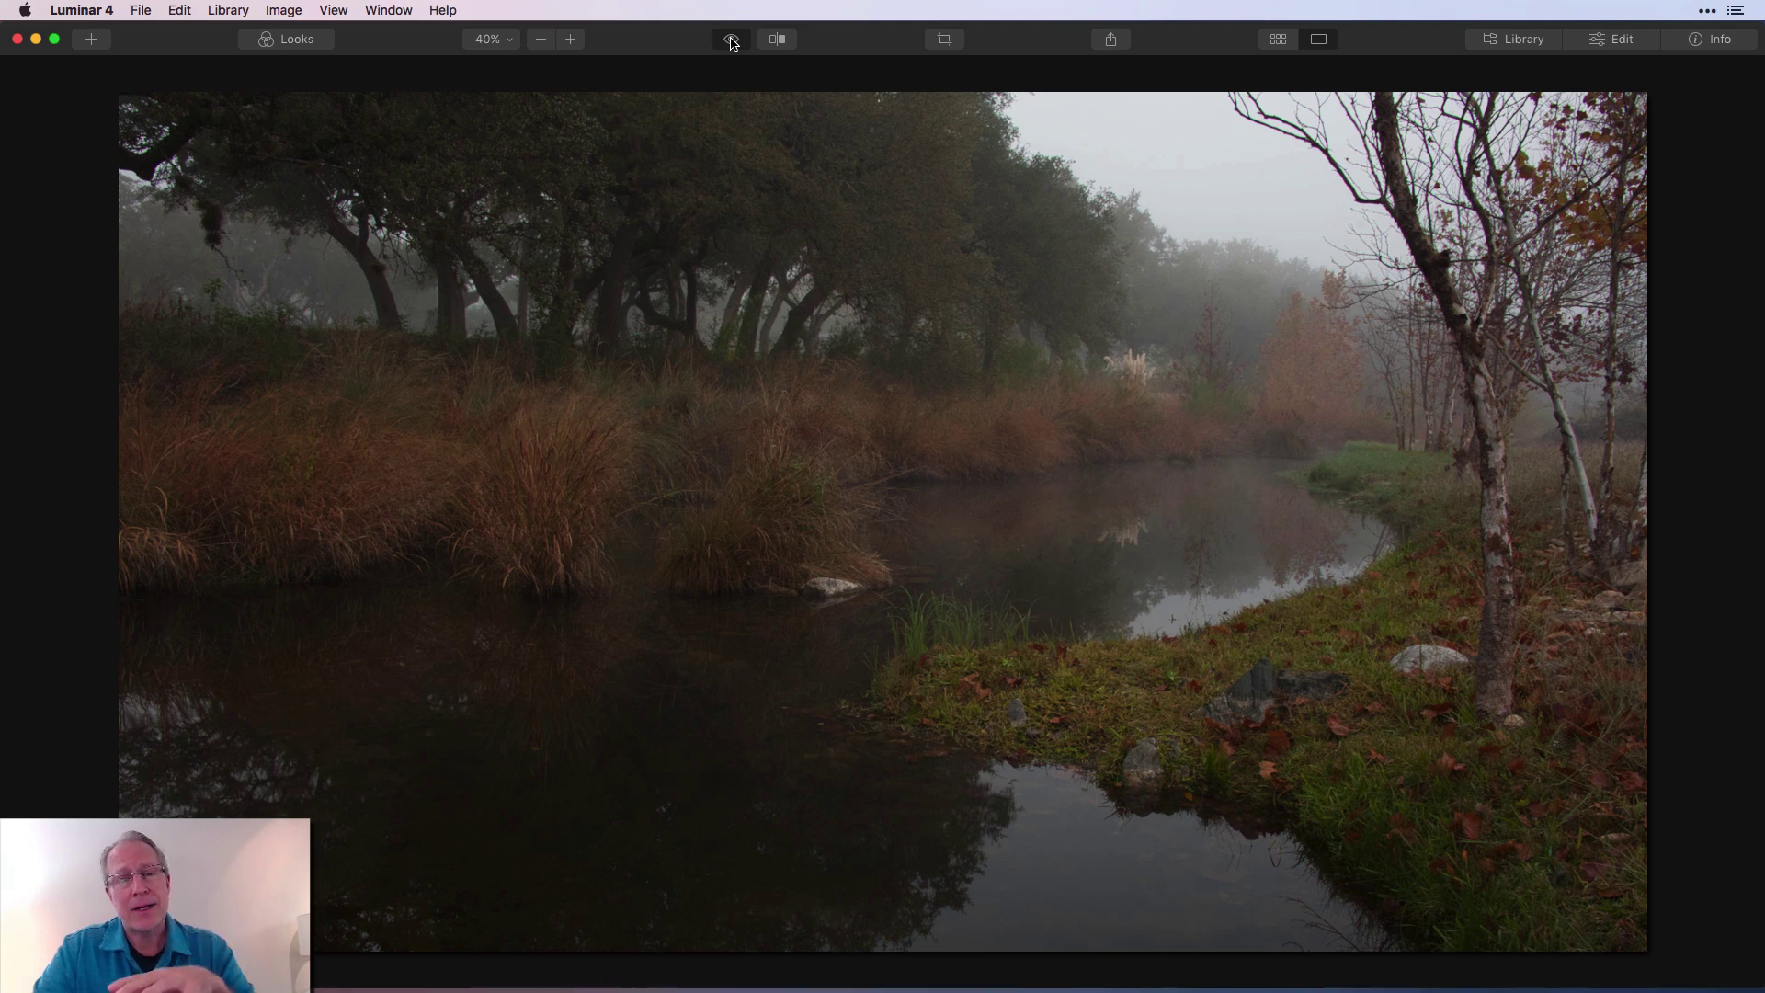
- Toggle Quick Preview to compare the raw DSC_1834.nef photo with its edited version
{"action": "left_click", "coordinate": [733, 44]}
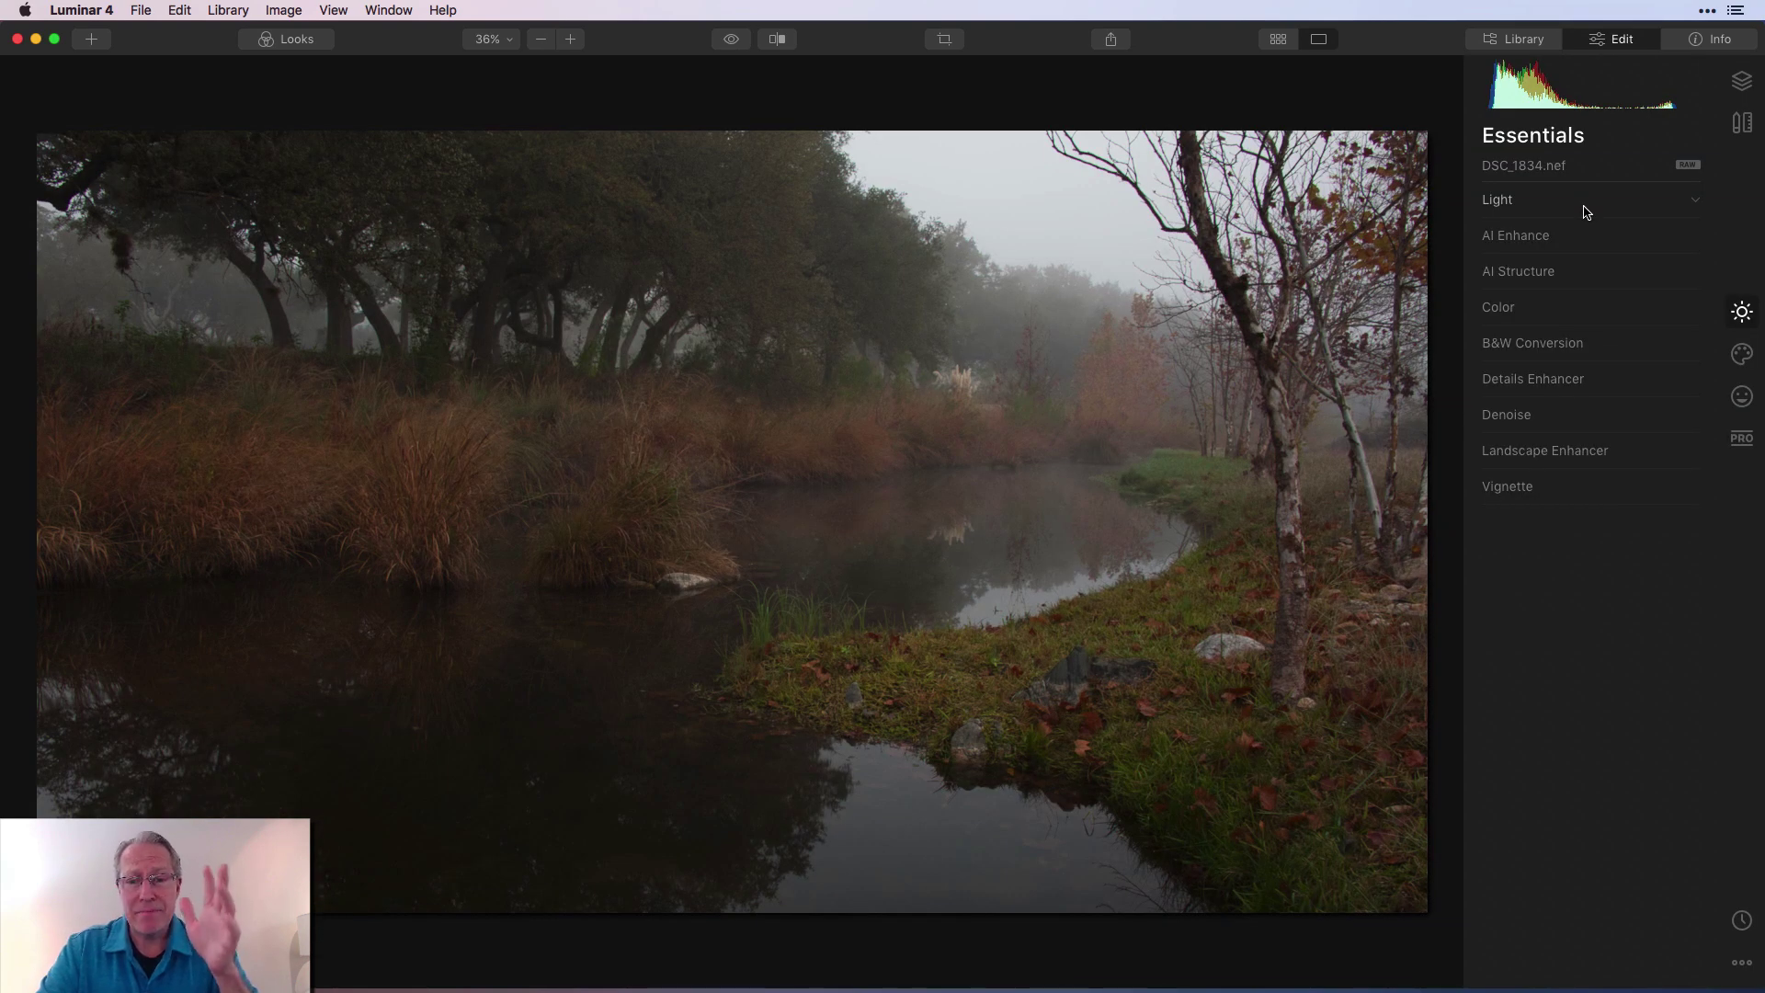
- In the Light tool, set Smart Contrast to 39 and Shadows to -18
{"action": "left_click", "coordinate": [1583, 211]}
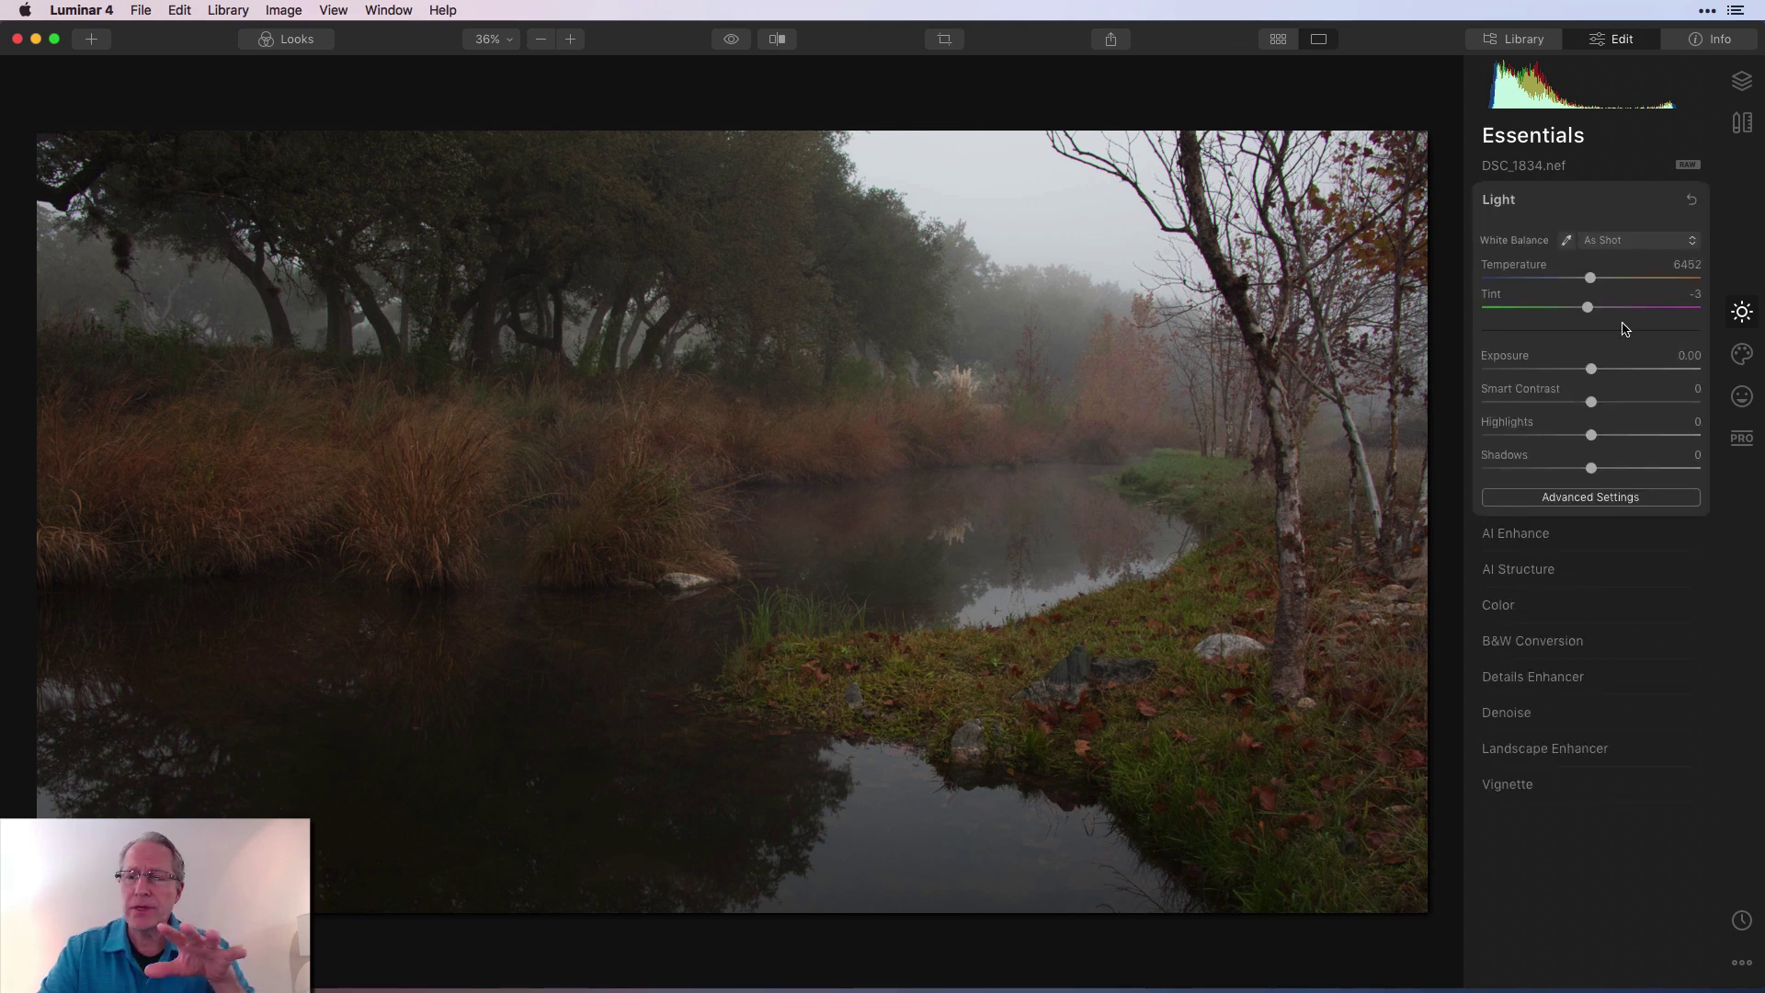
{"action": "left_click_drag", "start_coordinate": [1592, 401], "coordinate": [1633, 402]}
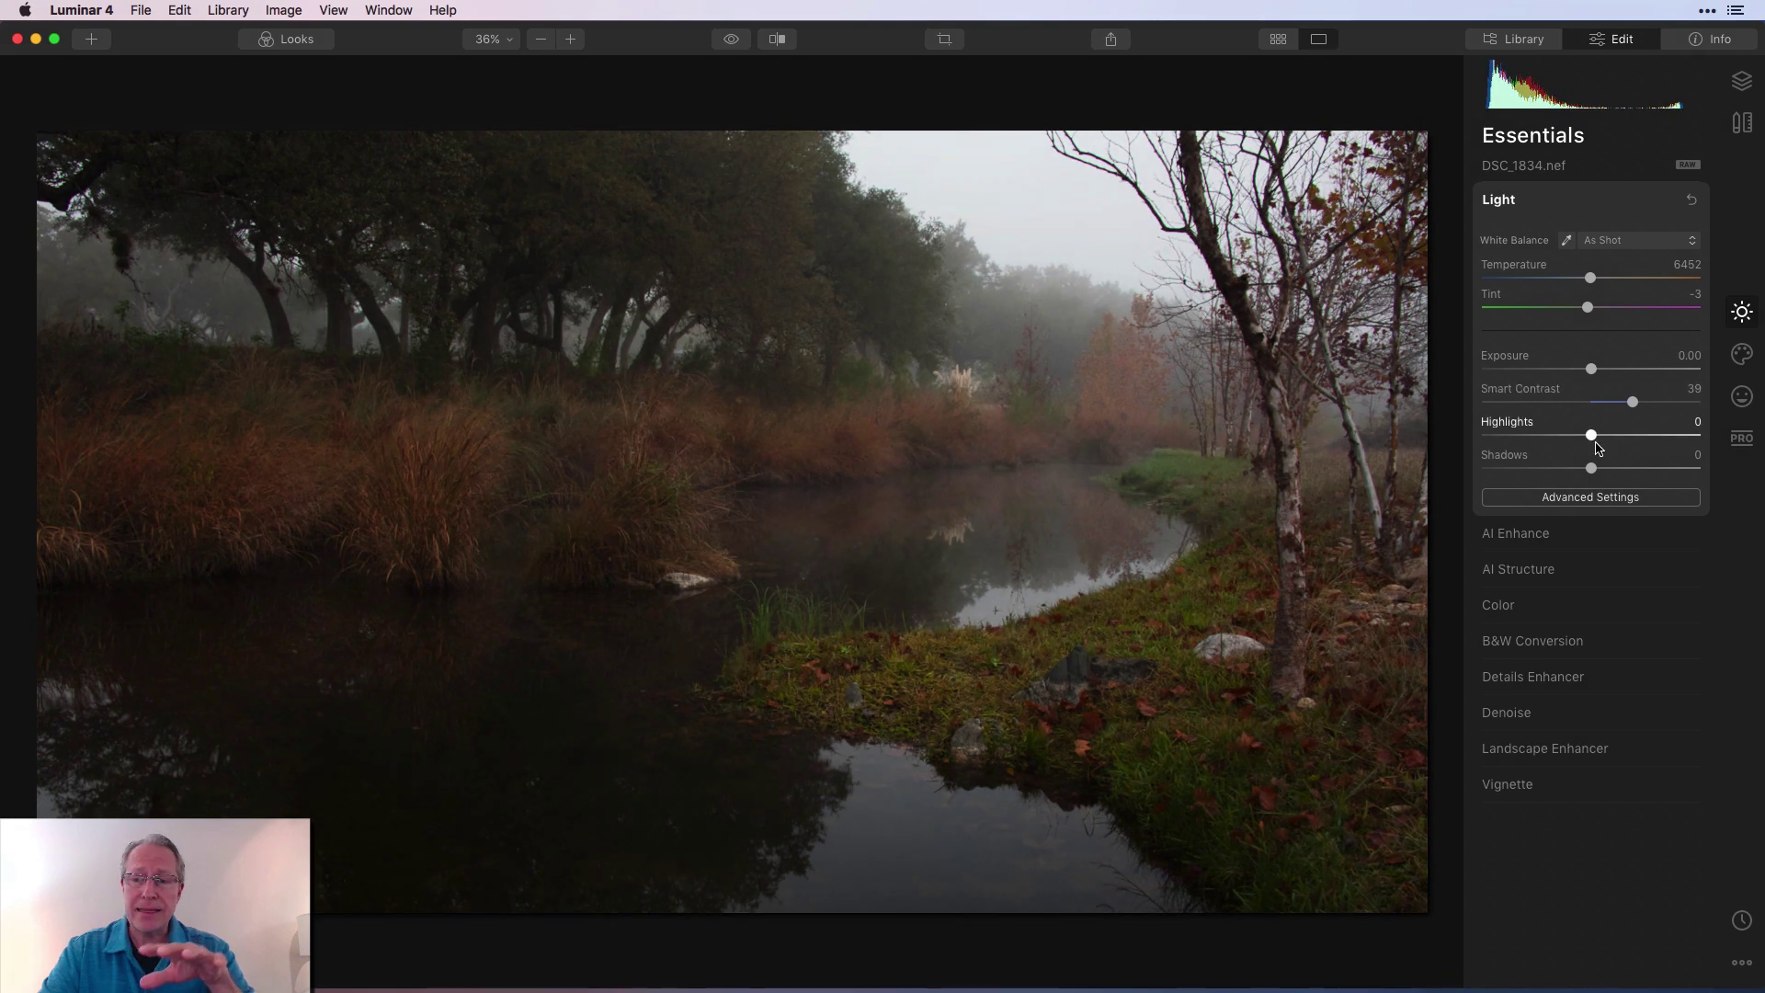
{"action": "left_click_drag", "start_coordinate": [1592, 468], "coordinate": [1572, 469]}
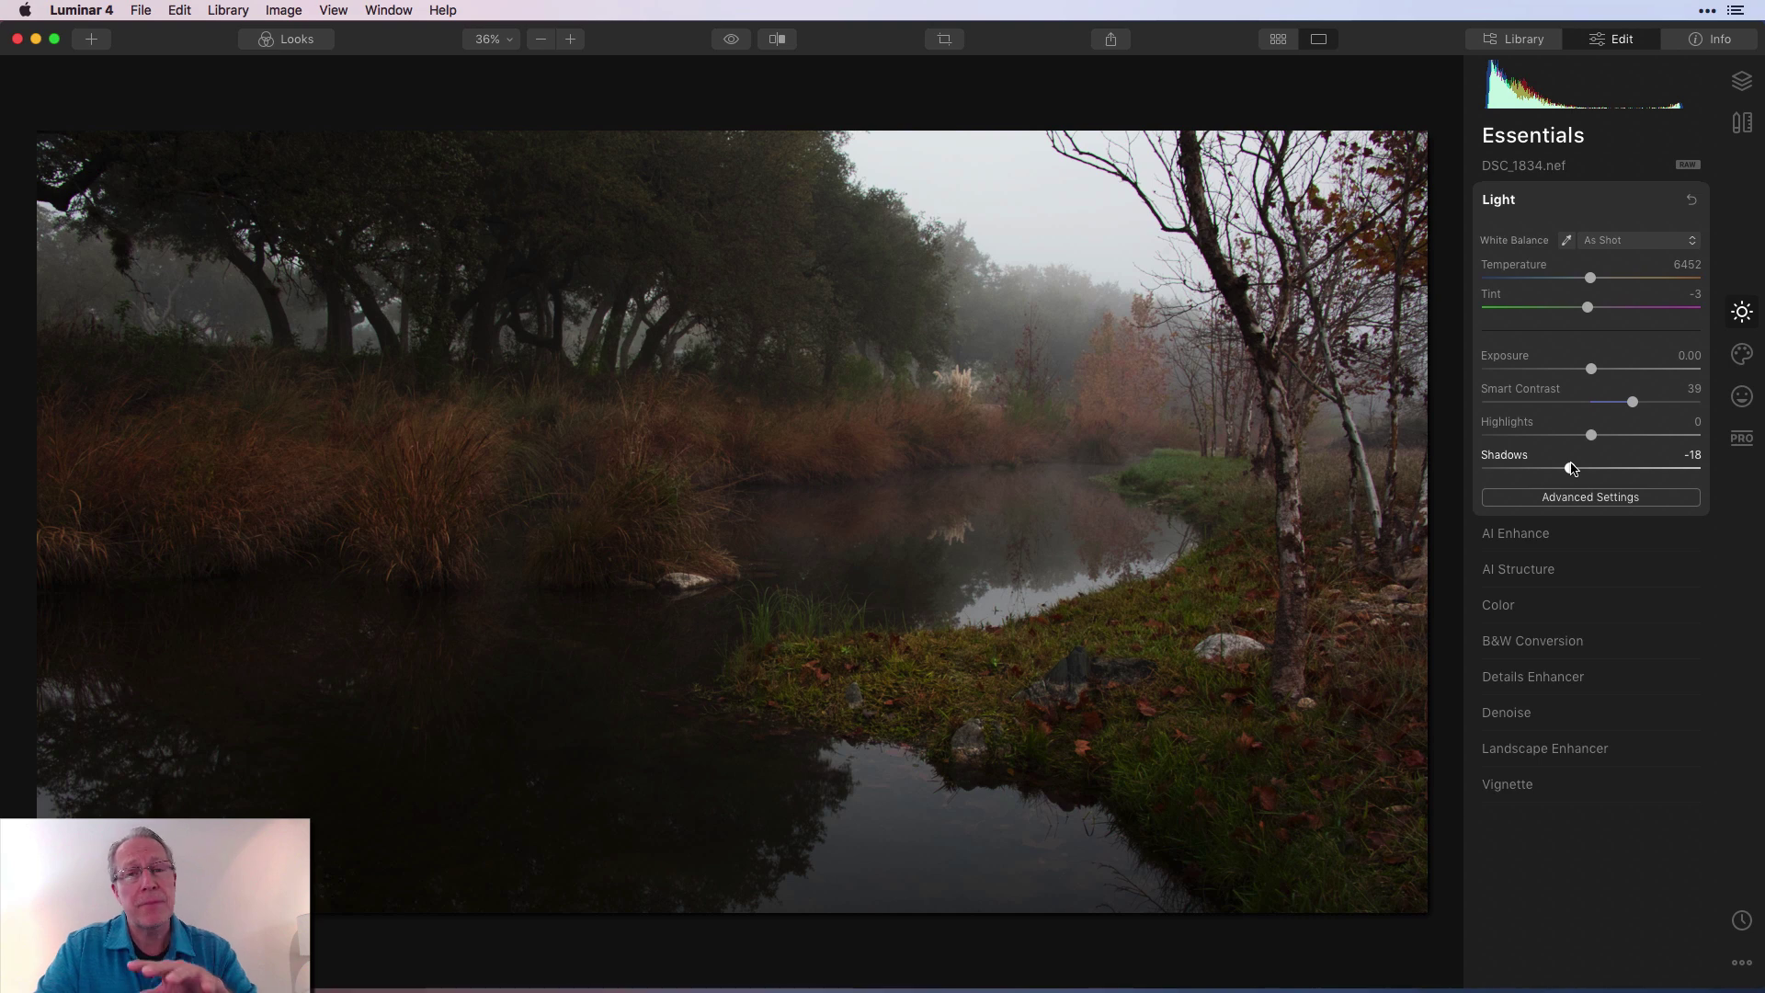
- Set AI Enhance's AI Accent to 20 and compare against the original
{"action": "left_click", "coordinate": [1519, 535]}
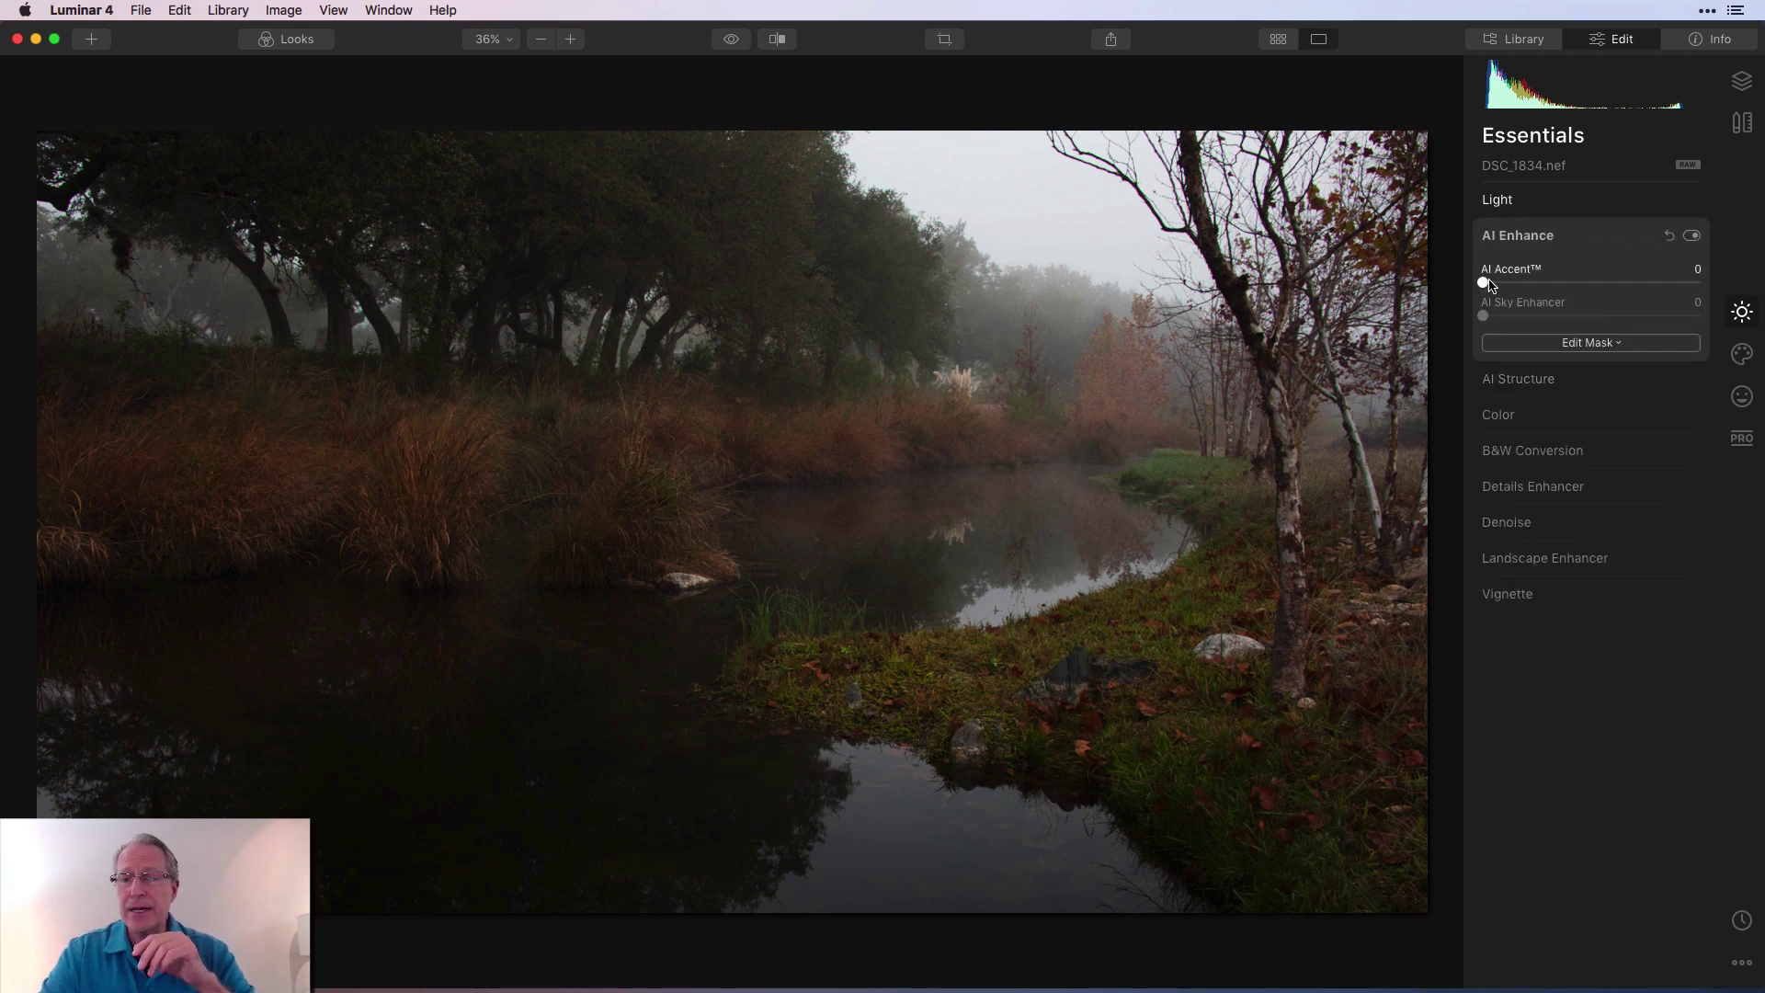
{"action": "left_click_drag", "start_coordinate": [1484, 284], "coordinate": [1530, 285]}
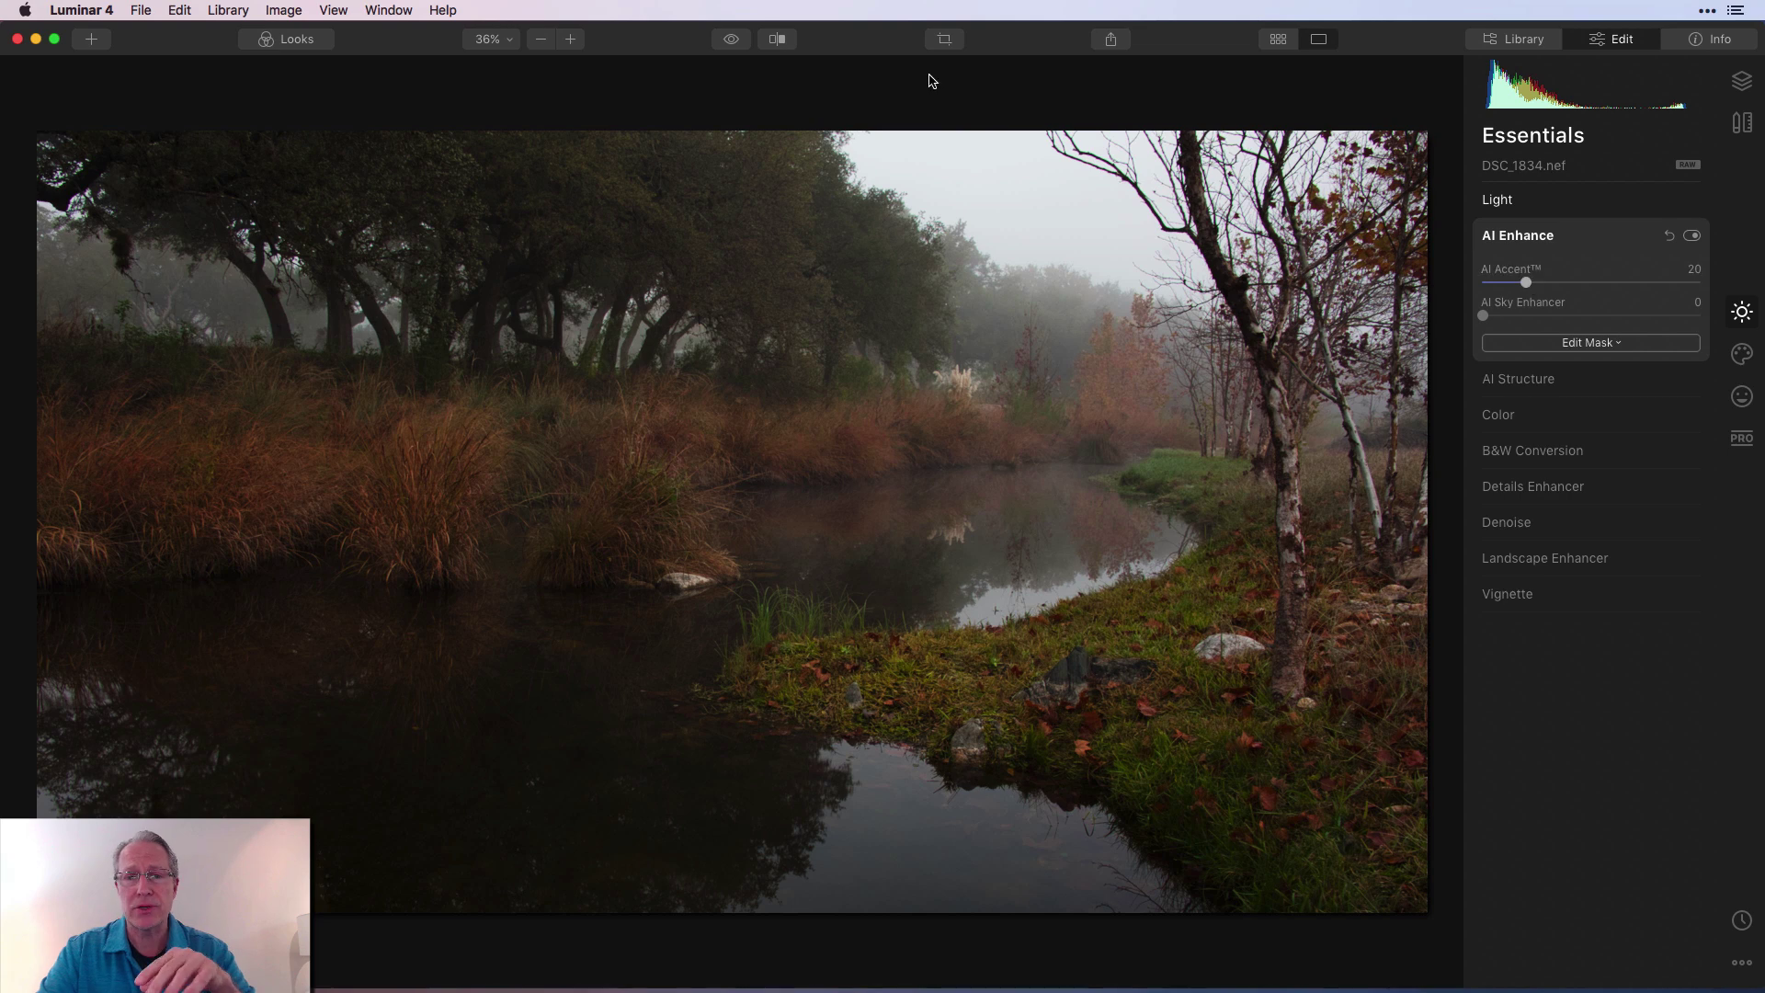
{"action": "left_click", "coordinate": [731, 40]}
{"action": "left_click", "coordinate": [731, 40]}
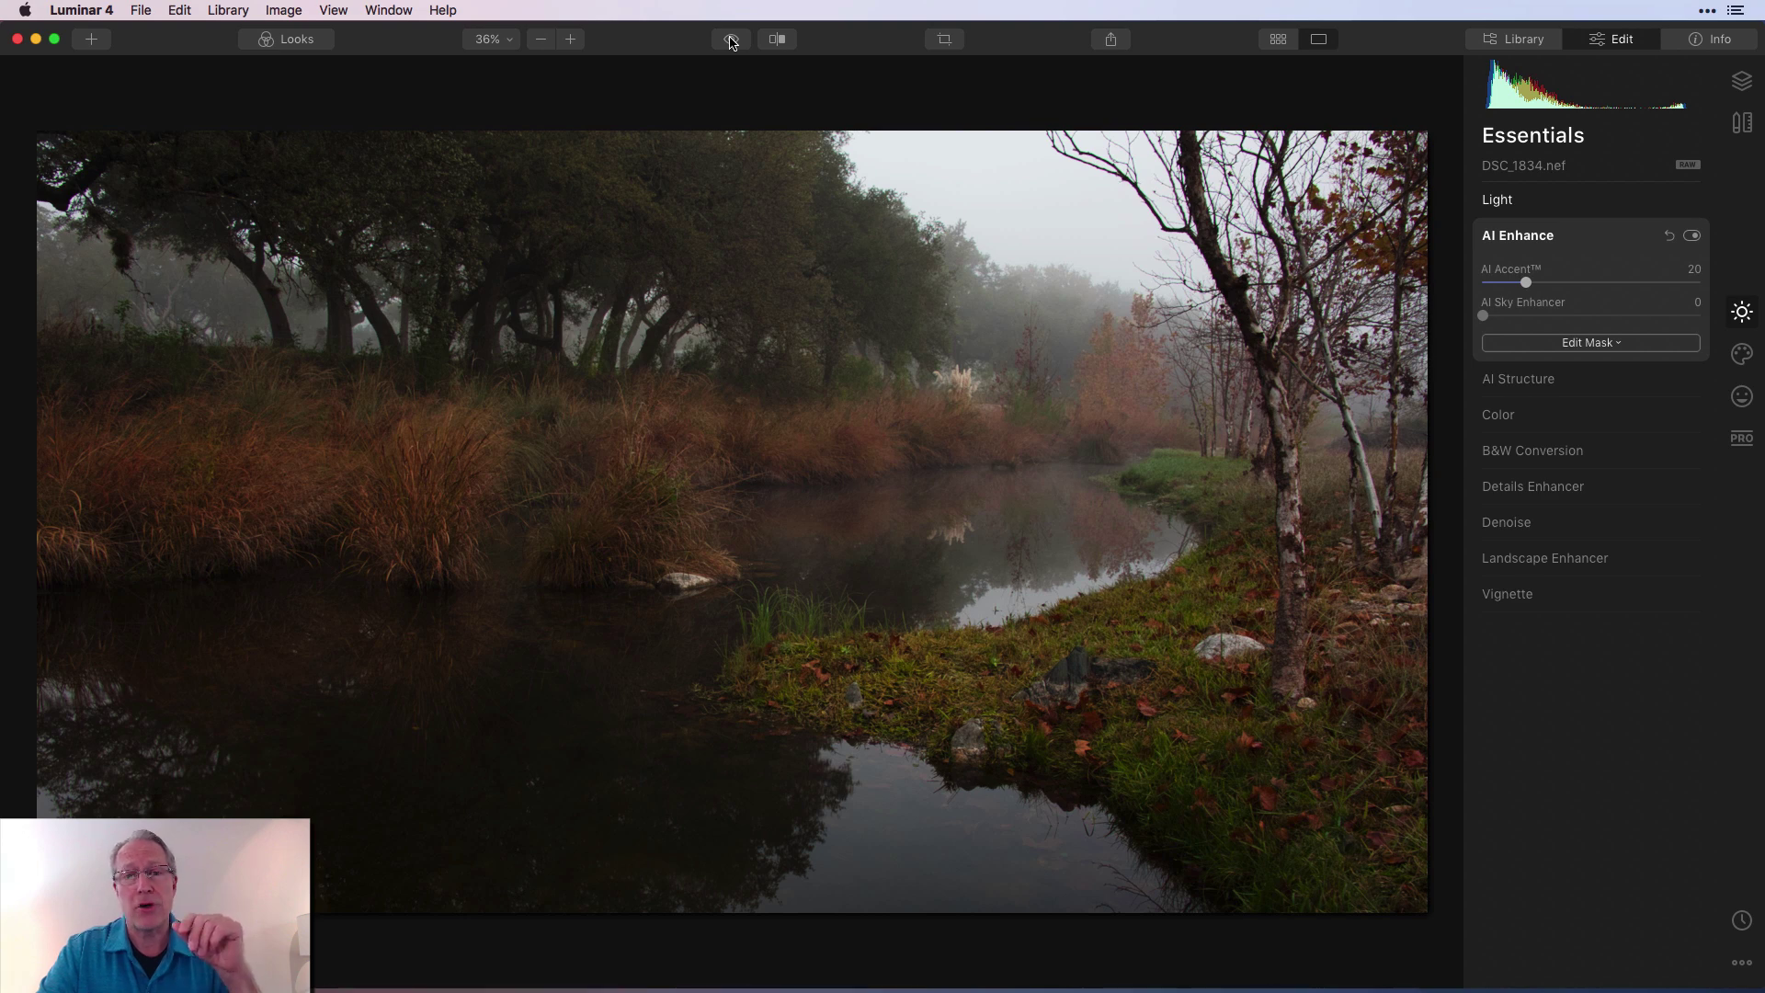
- Add a Light Fog effect at amount 25 from the Creative tools
{"action": "left_click", "coordinate": [1732, 370]}
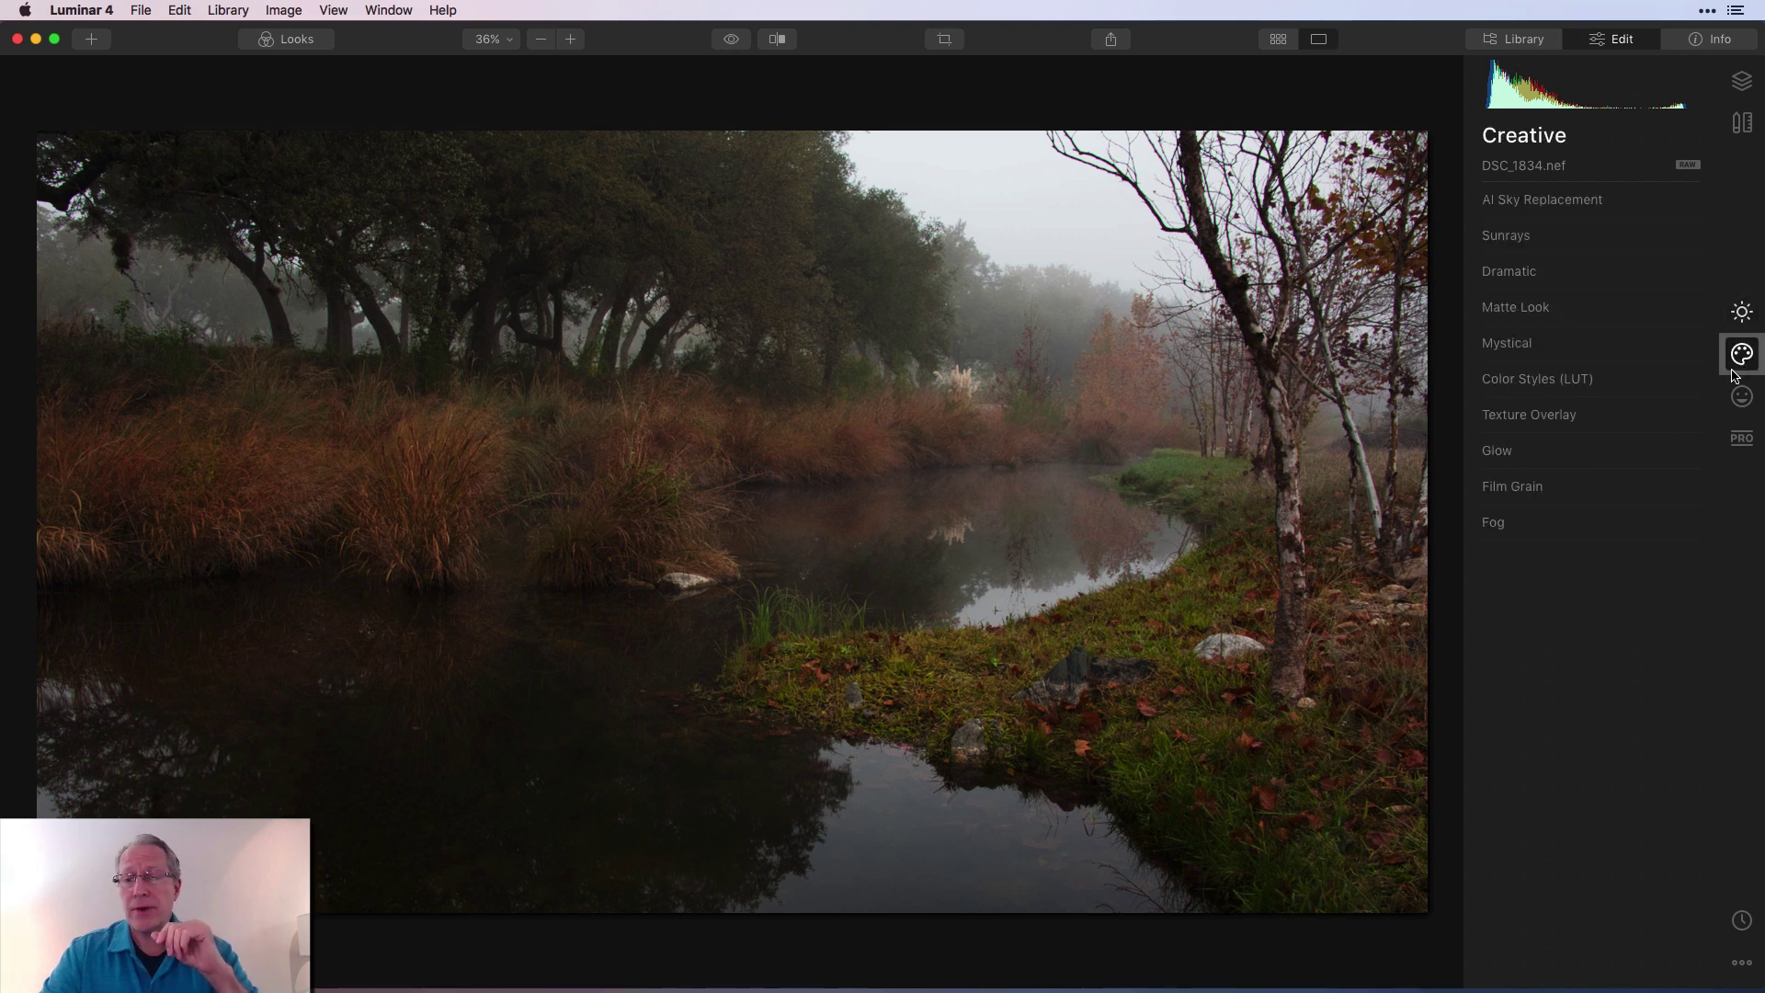
{"action": "left_click", "coordinate": [1499, 524]}
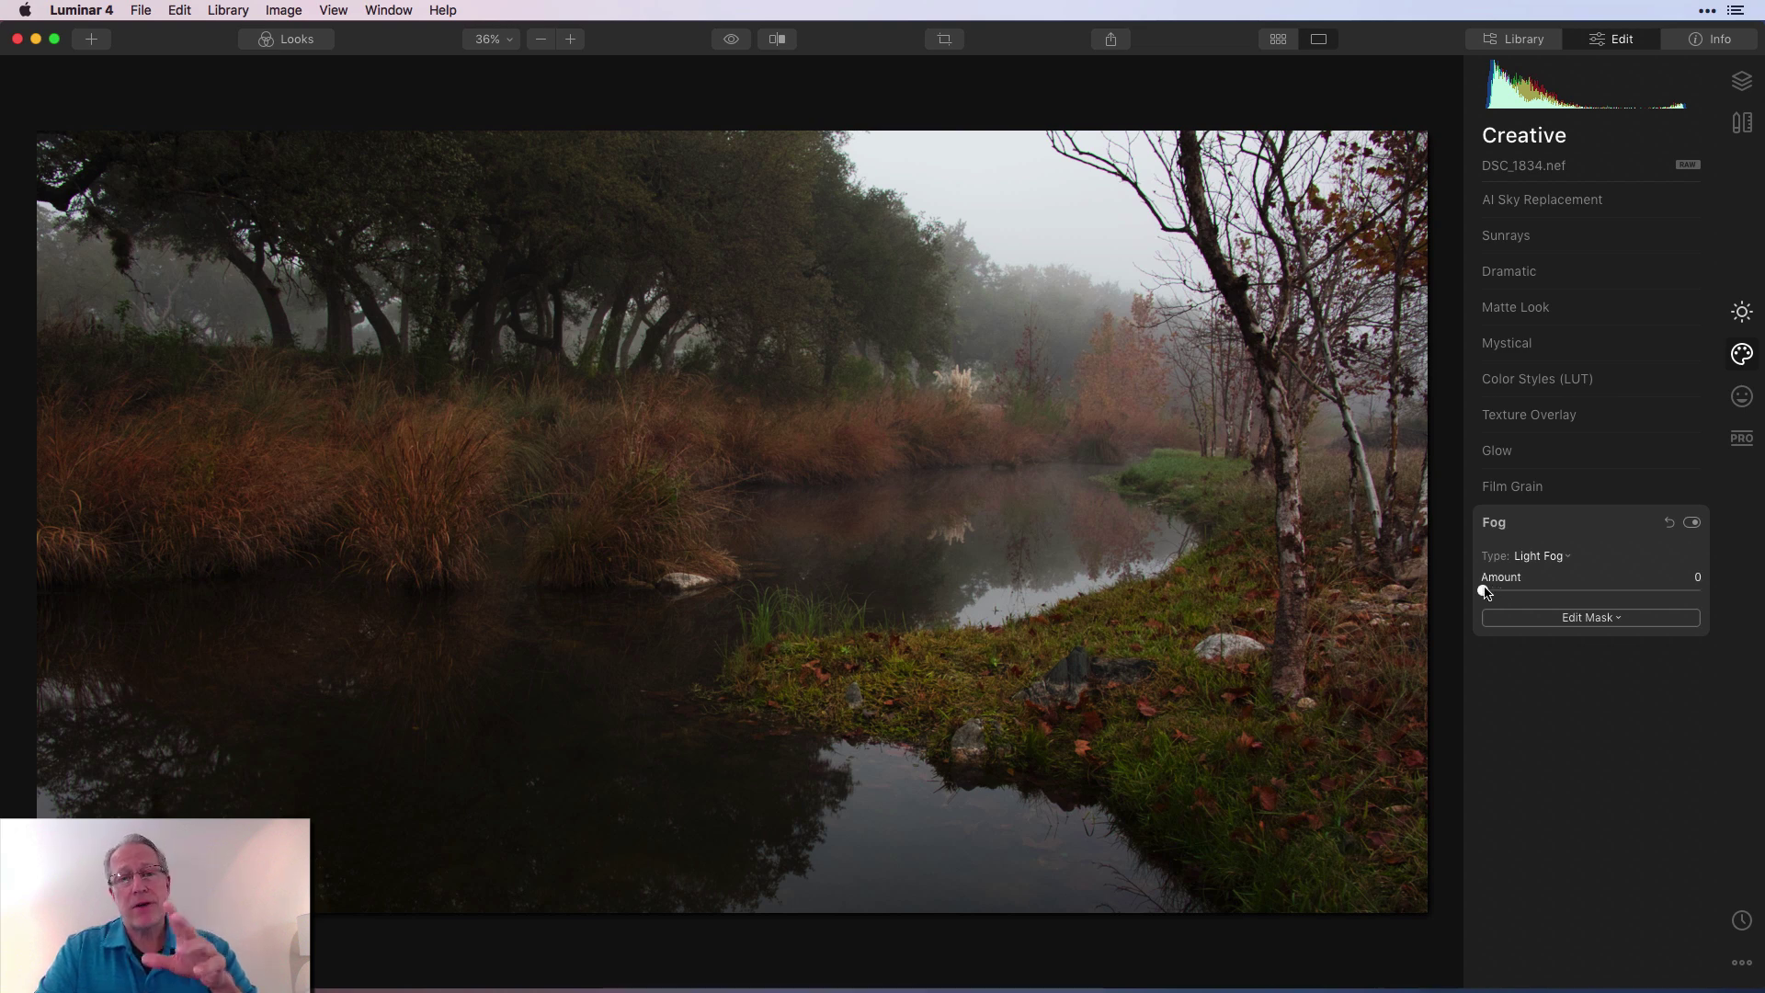
{"action": "left_click", "coordinate": [1535, 557]}
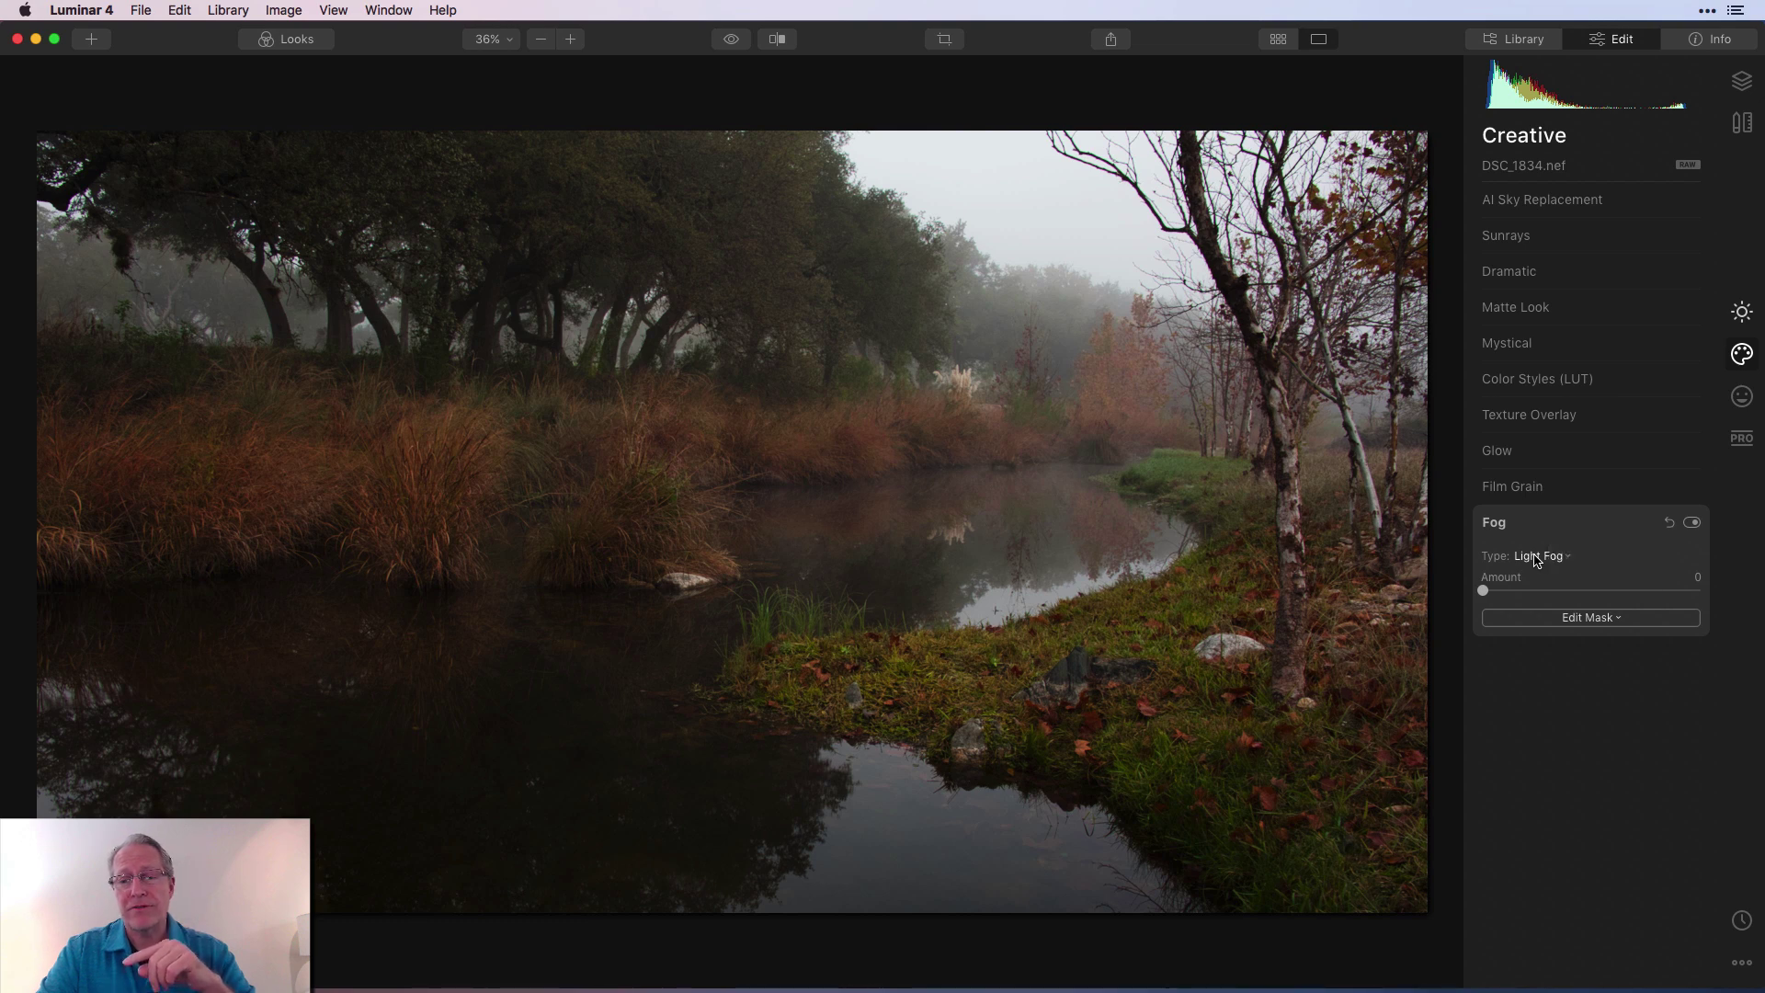
{"action": "left_click", "coordinate": [1487, 592]}
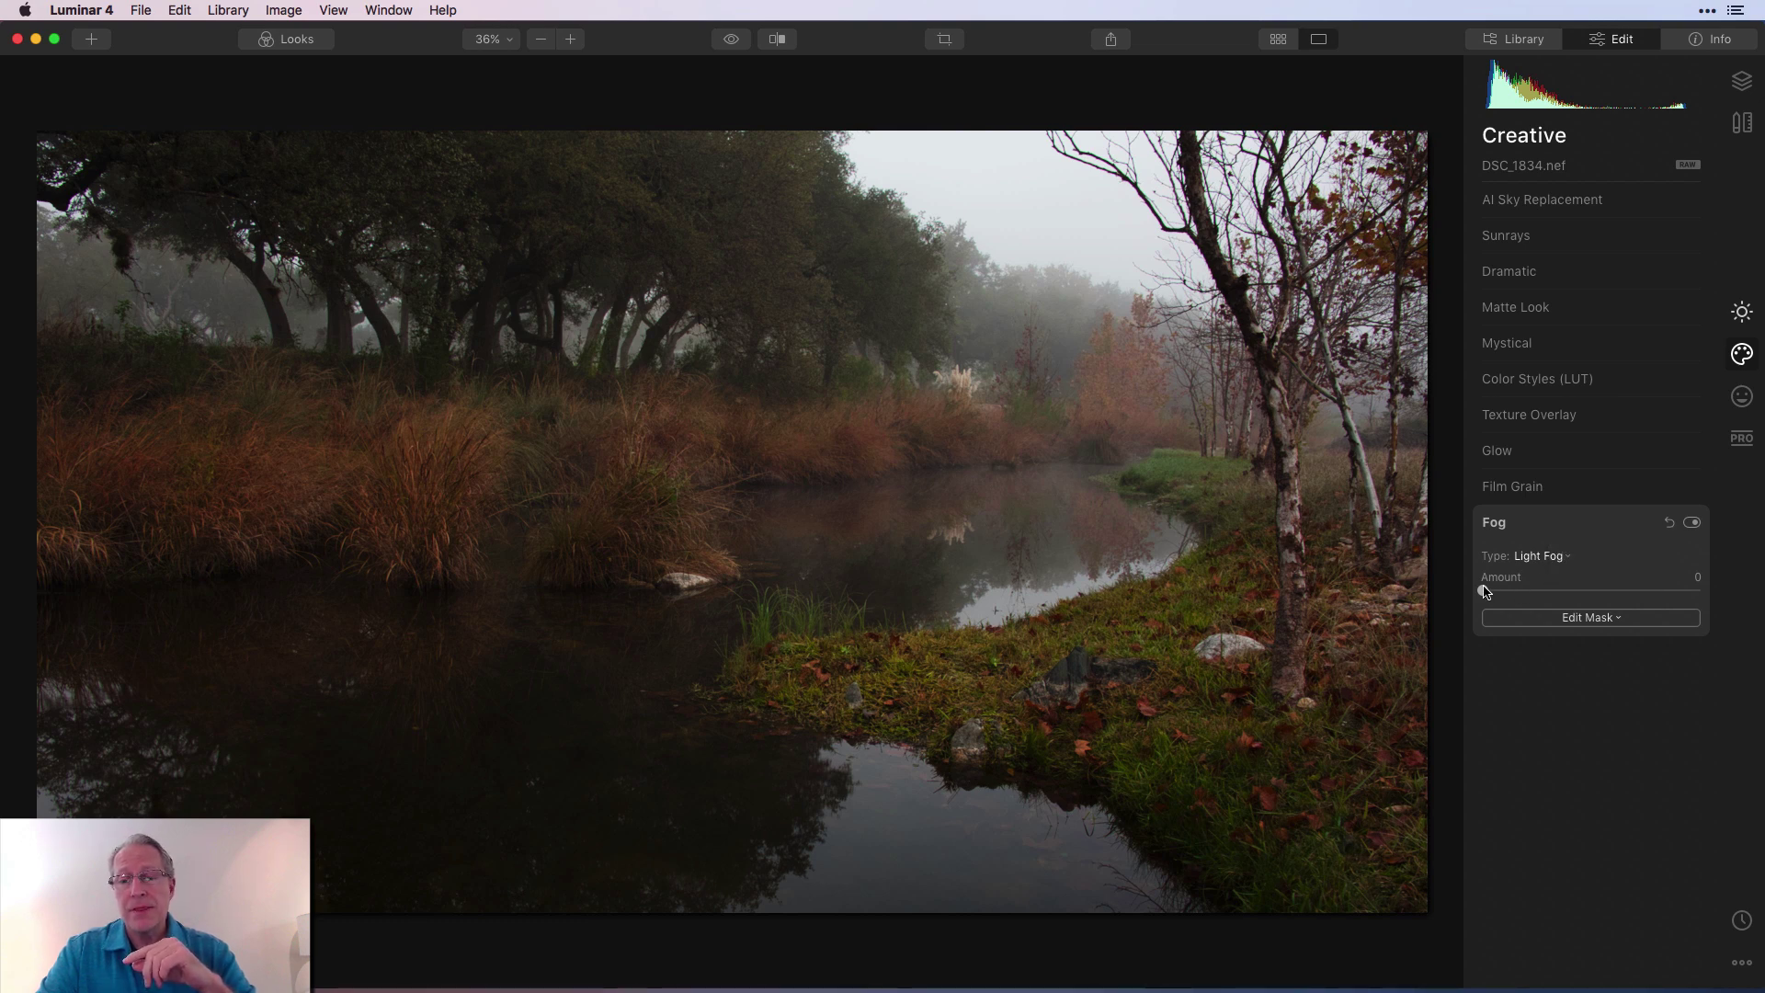
{"action": "left_click_drag", "start_coordinate": [1487, 591], "coordinate": [1541, 587]}
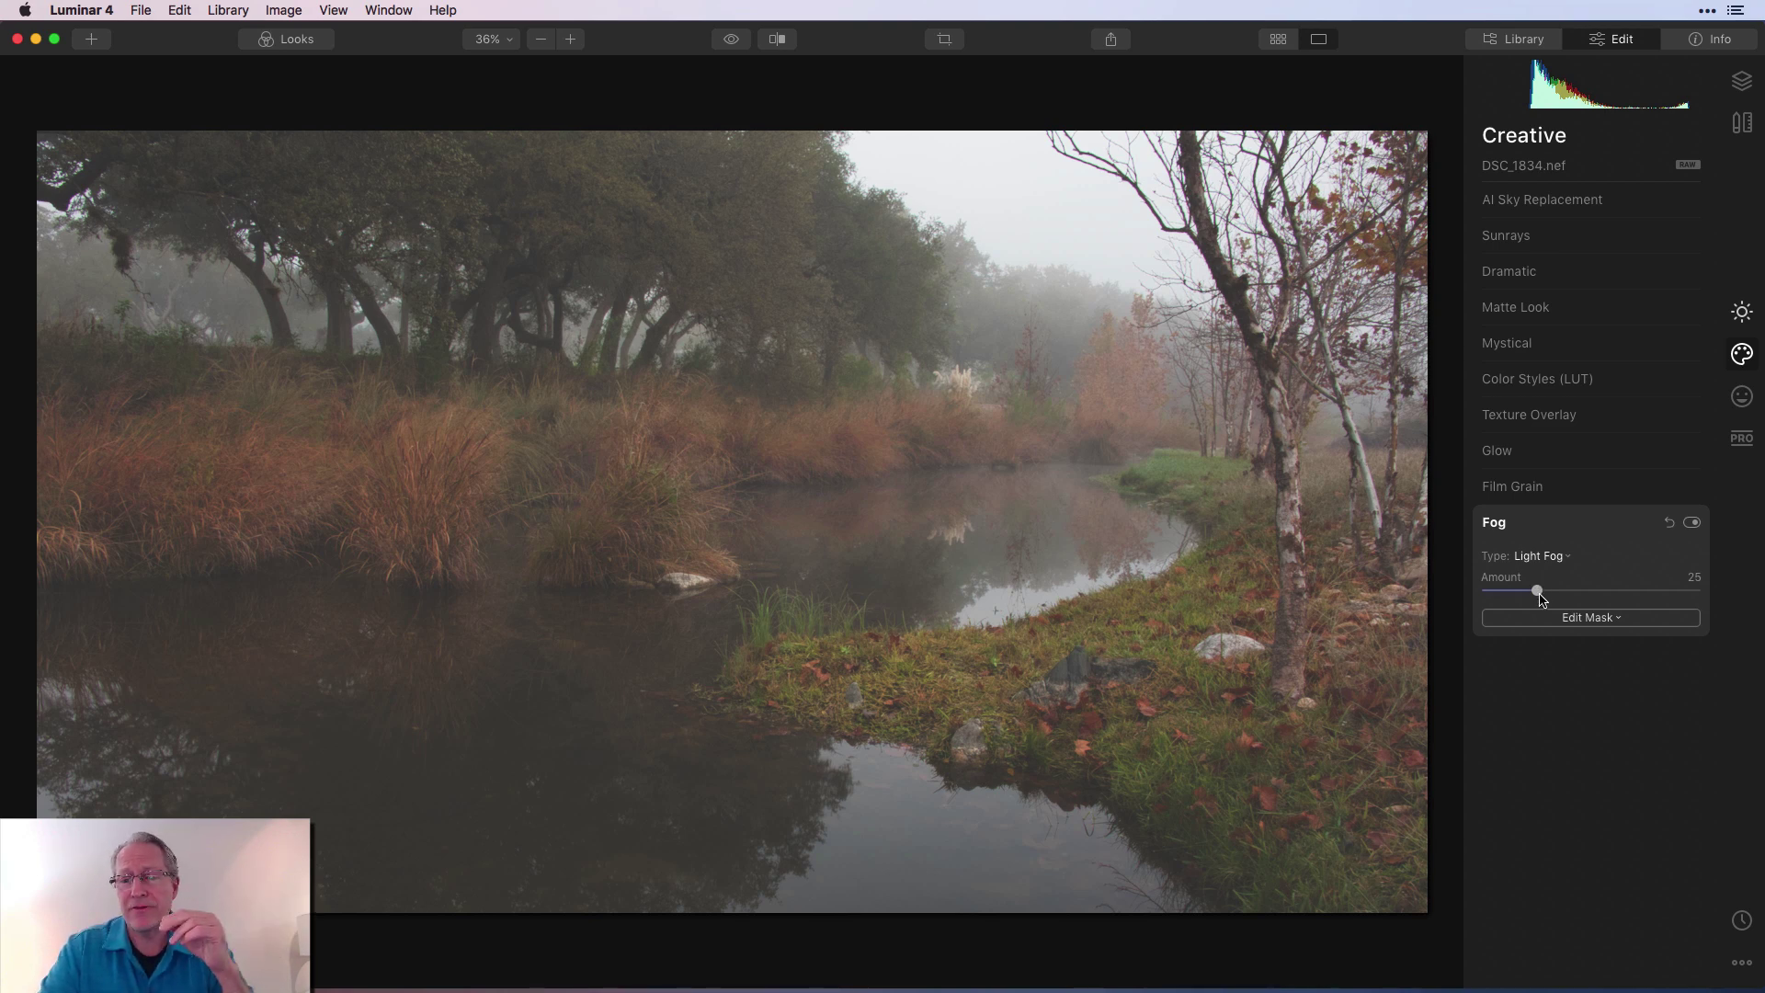
- Change the fog type to Dark Fog and raise Amount to 36
{"action": "left_click", "coordinate": [1545, 563]}
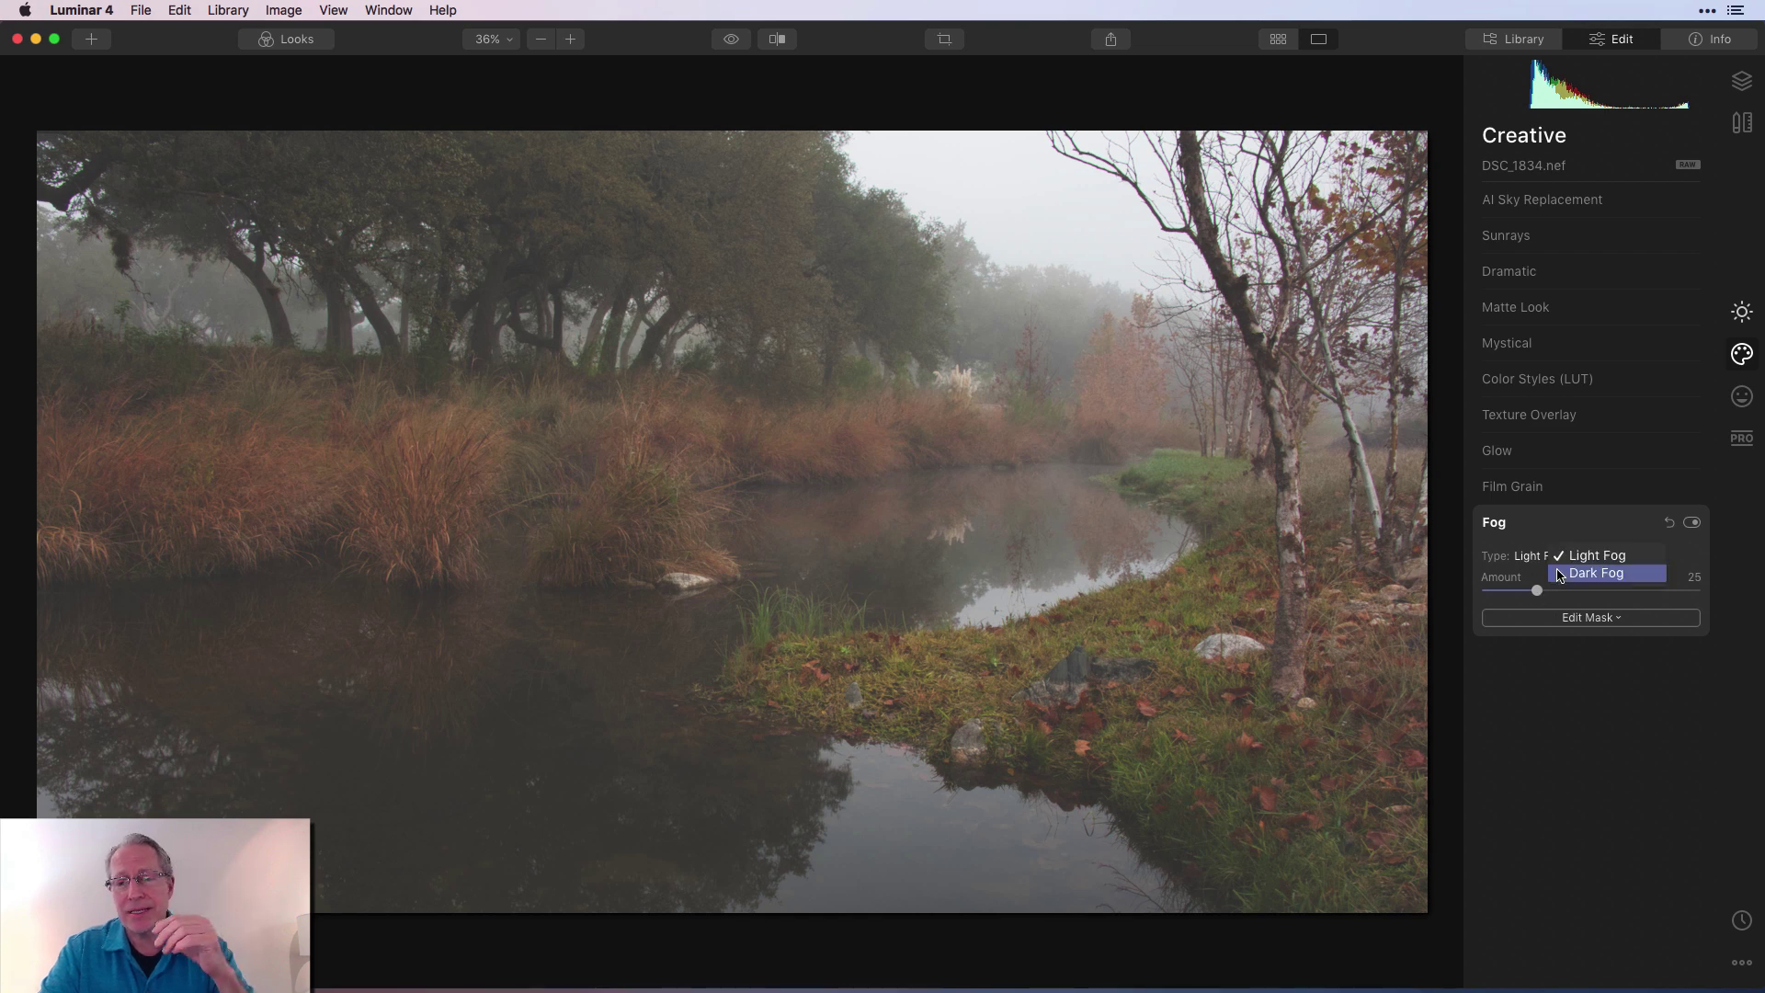
{"action": "left_click", "coordinate": [1571, 578]}
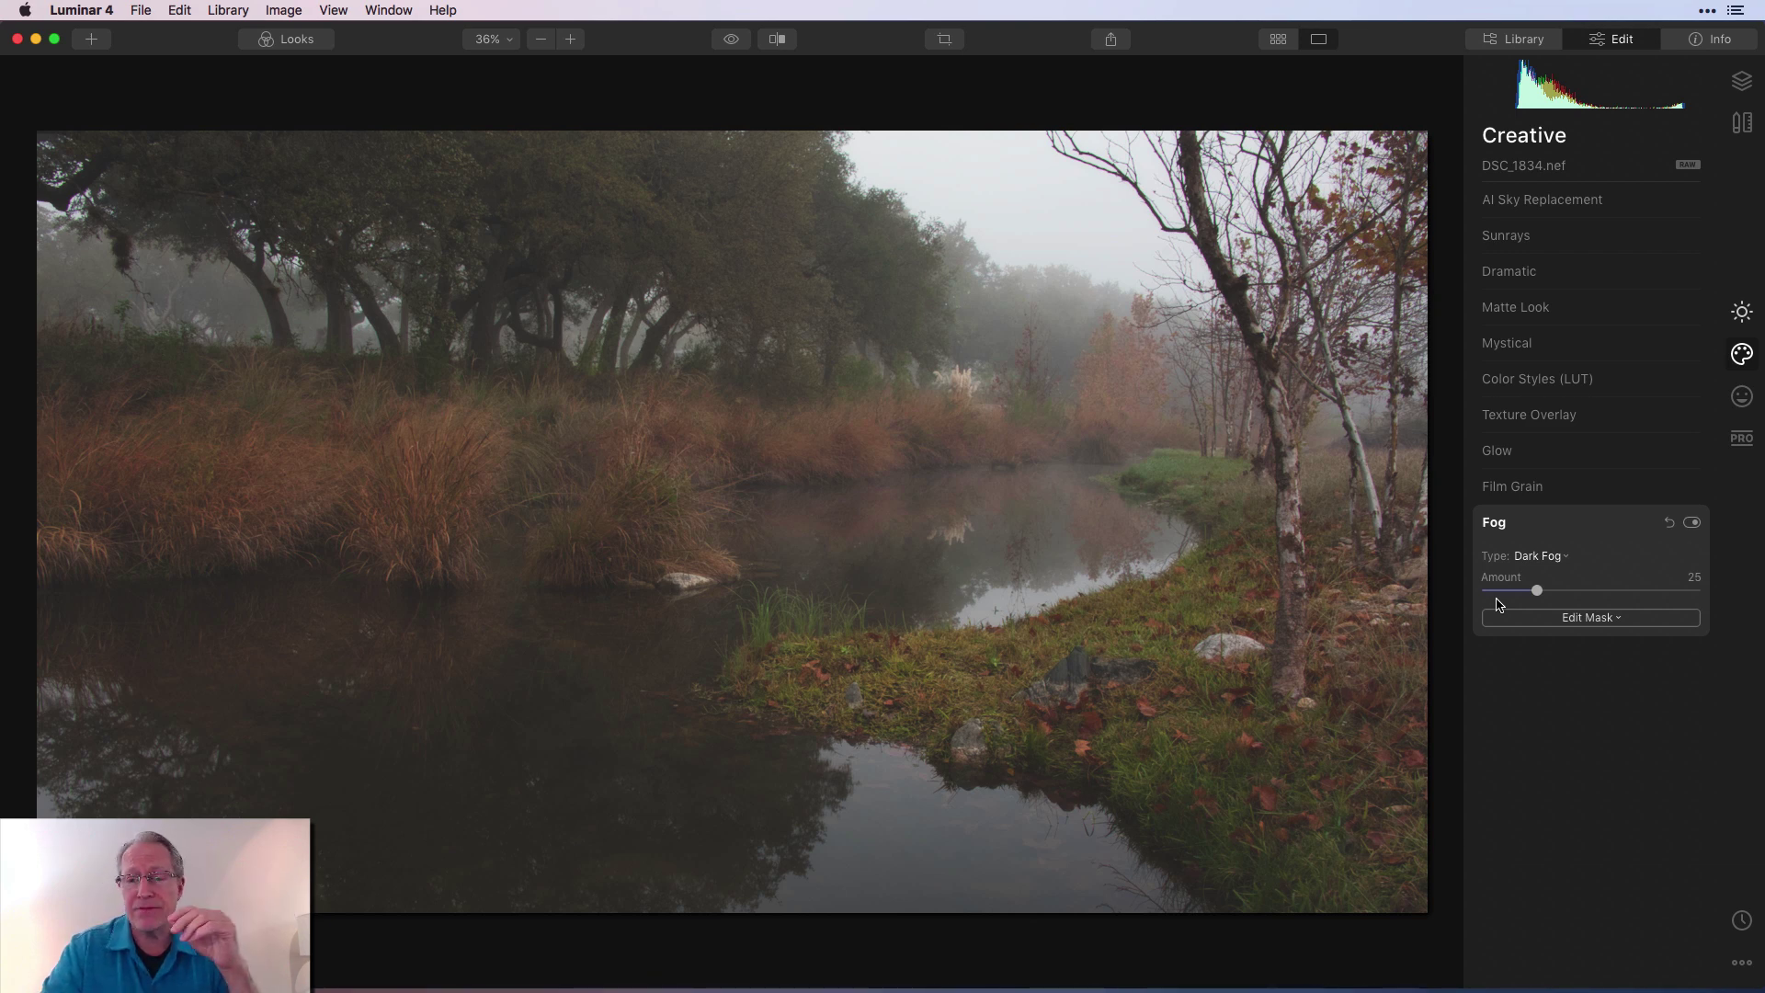
{"action": "left_click_drag", "start_coordinate": [1537, 590], "coordinate": [1560, 589]}
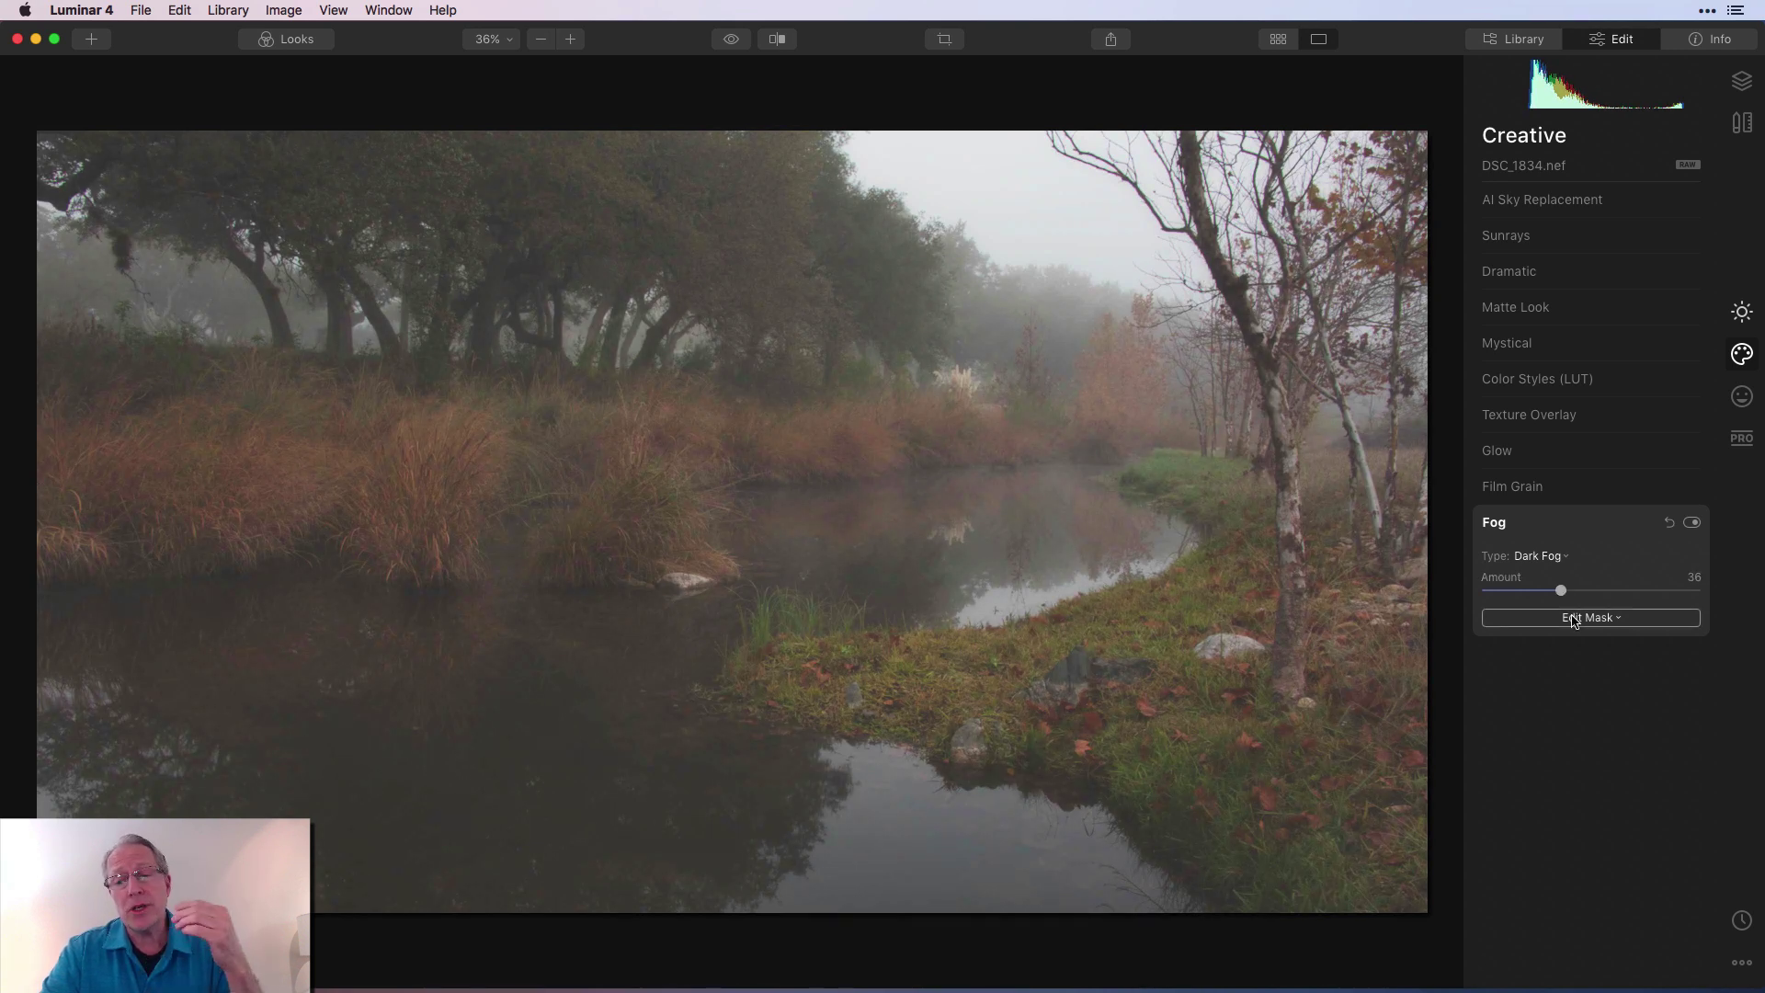
- Increase the Dark Fog amount to 48
{"action": "left_click", "coordinate": [1575, 620]}
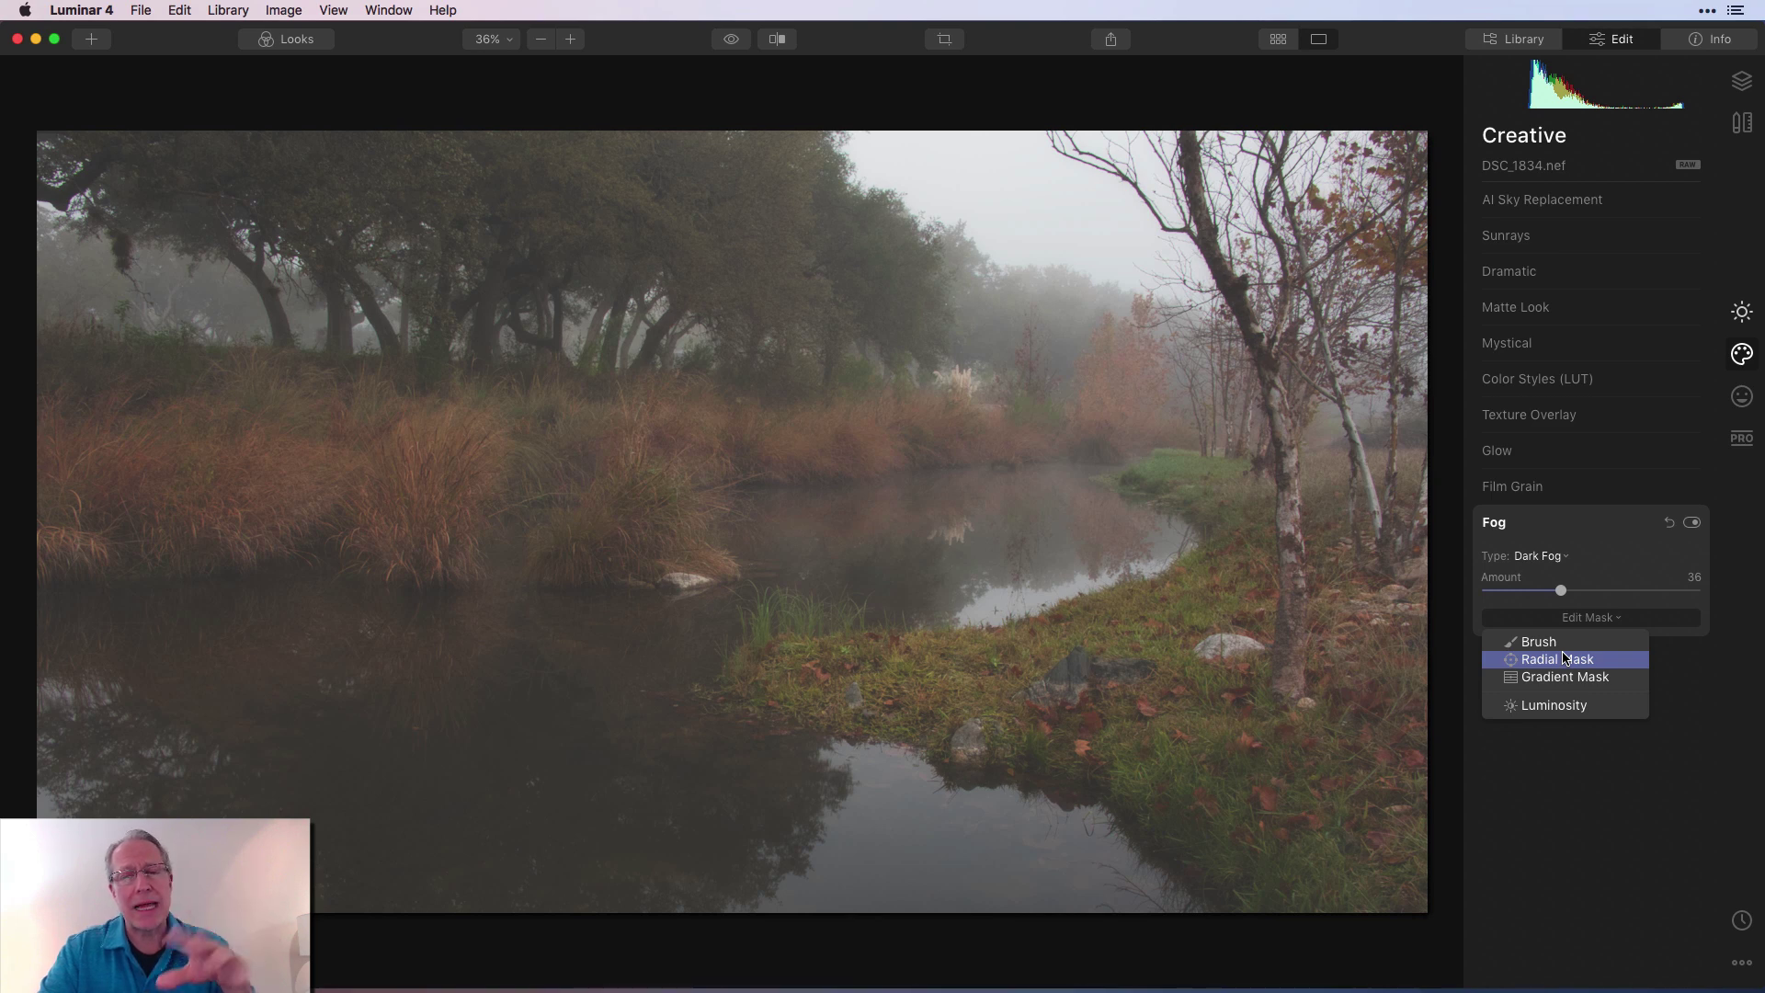
{"action": "left_click", "coordinate": [1567, 709]}
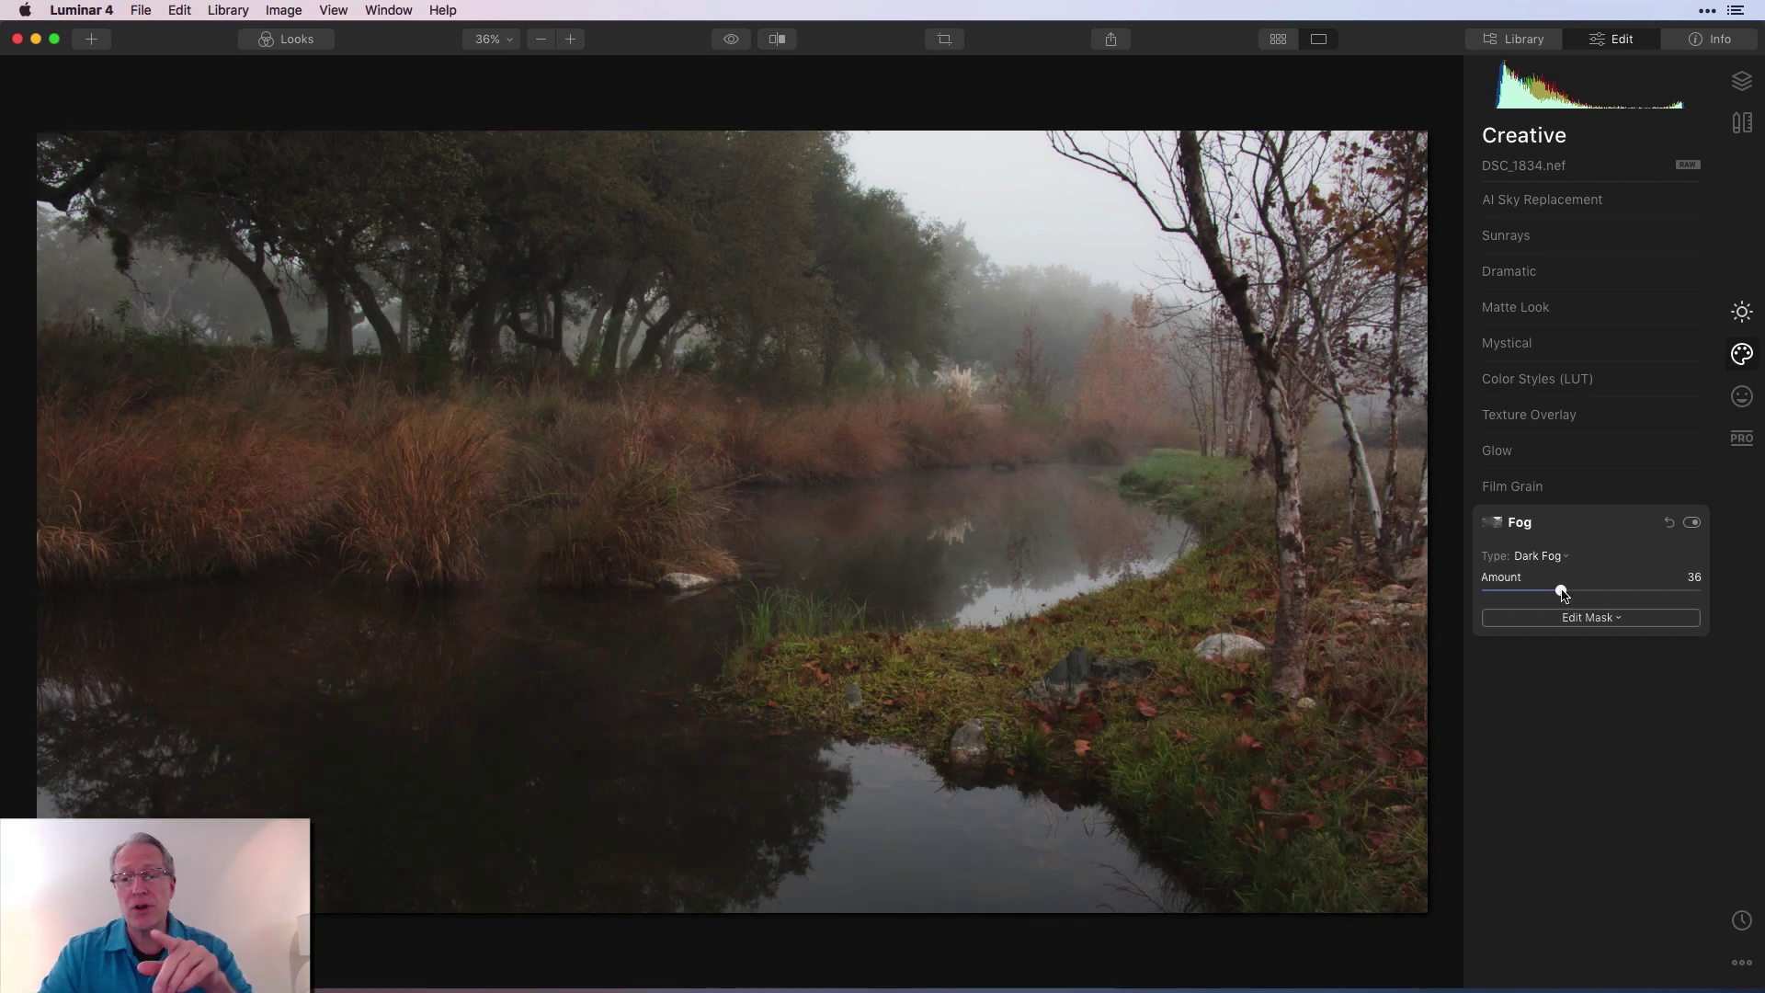
{"action": "left_click_drag", "start_coordinate": [1561, 593], "coordinate": [1589, 593]}
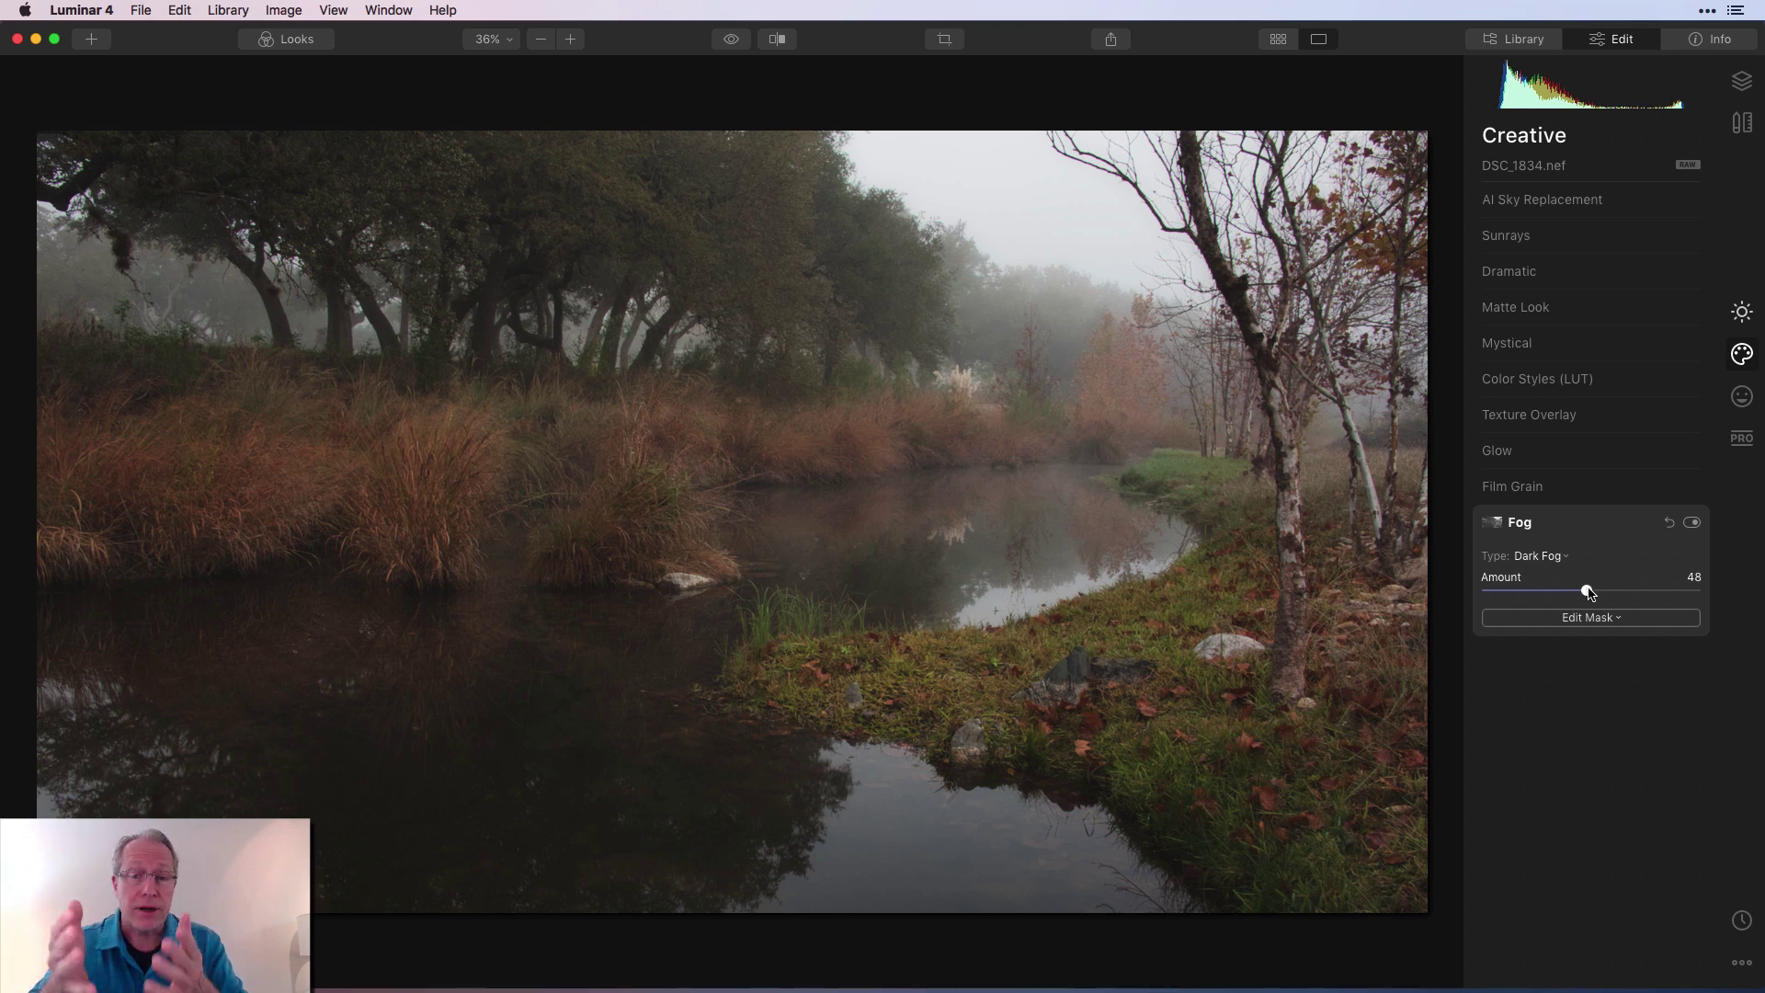
- View the fog's brush mask overlay to confirm full coverage, then finish mask editing
{"action": "left_click", "coordinate": [1588, 618]}
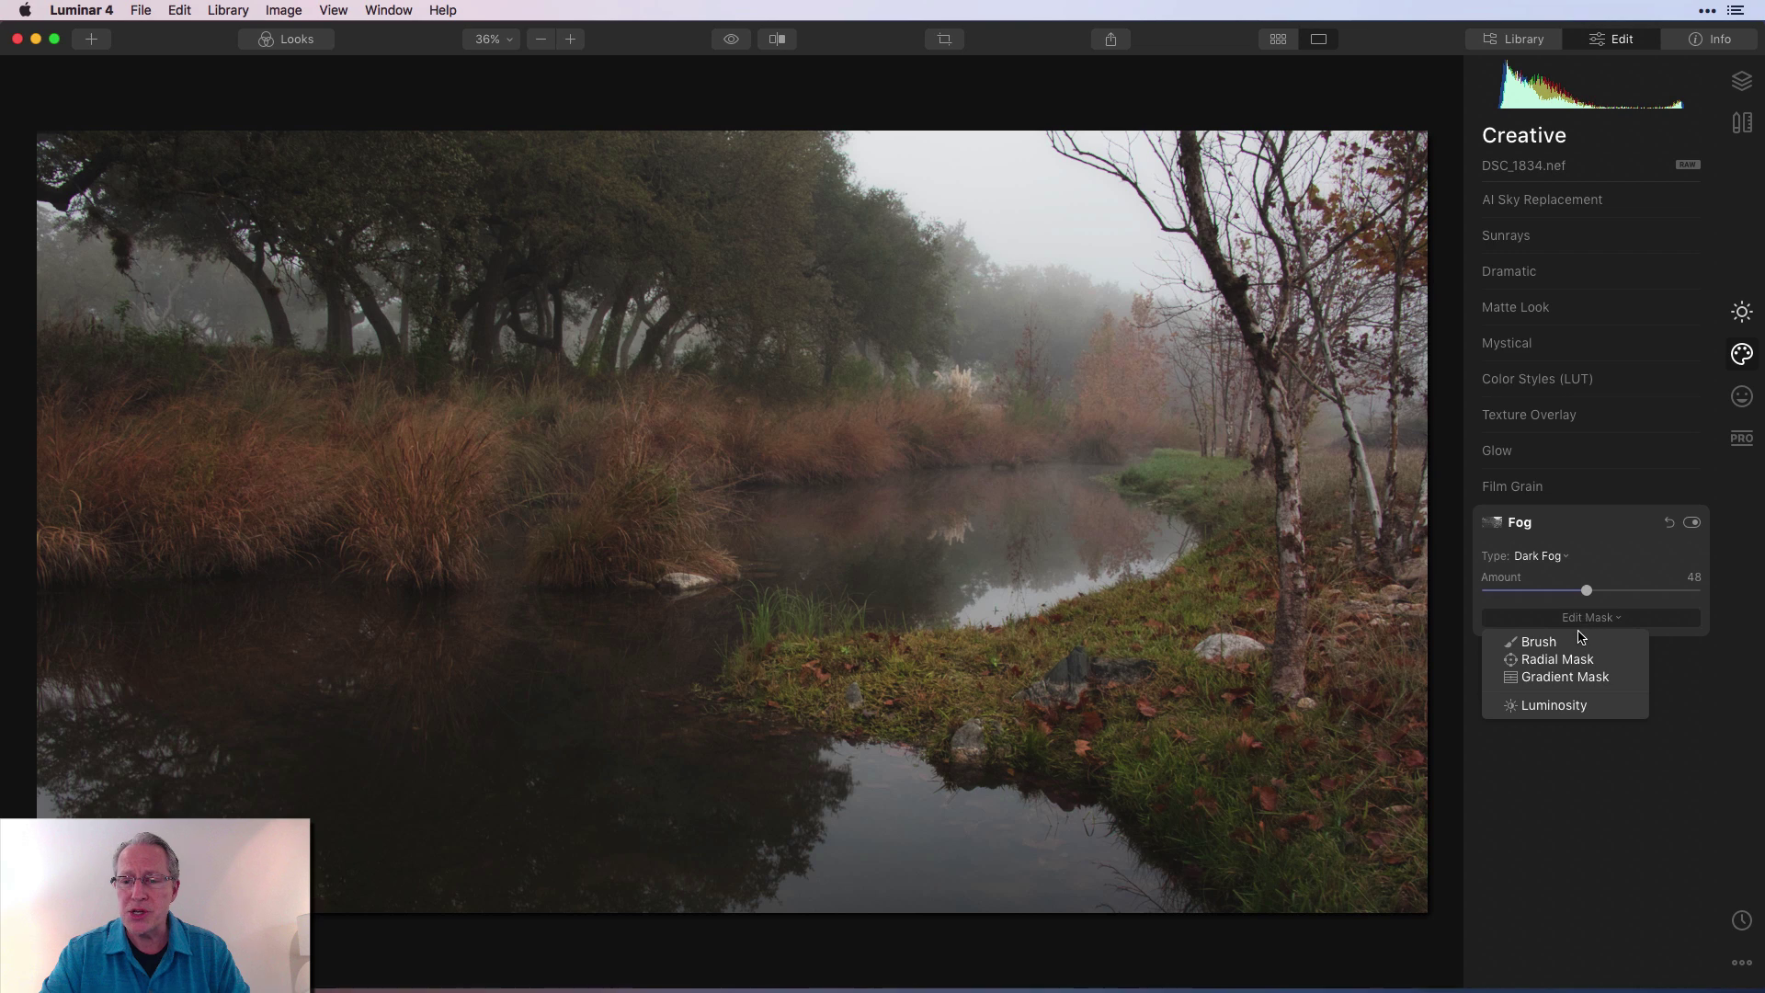
{"action": "left_click", "coordinate": [1568, 638]}
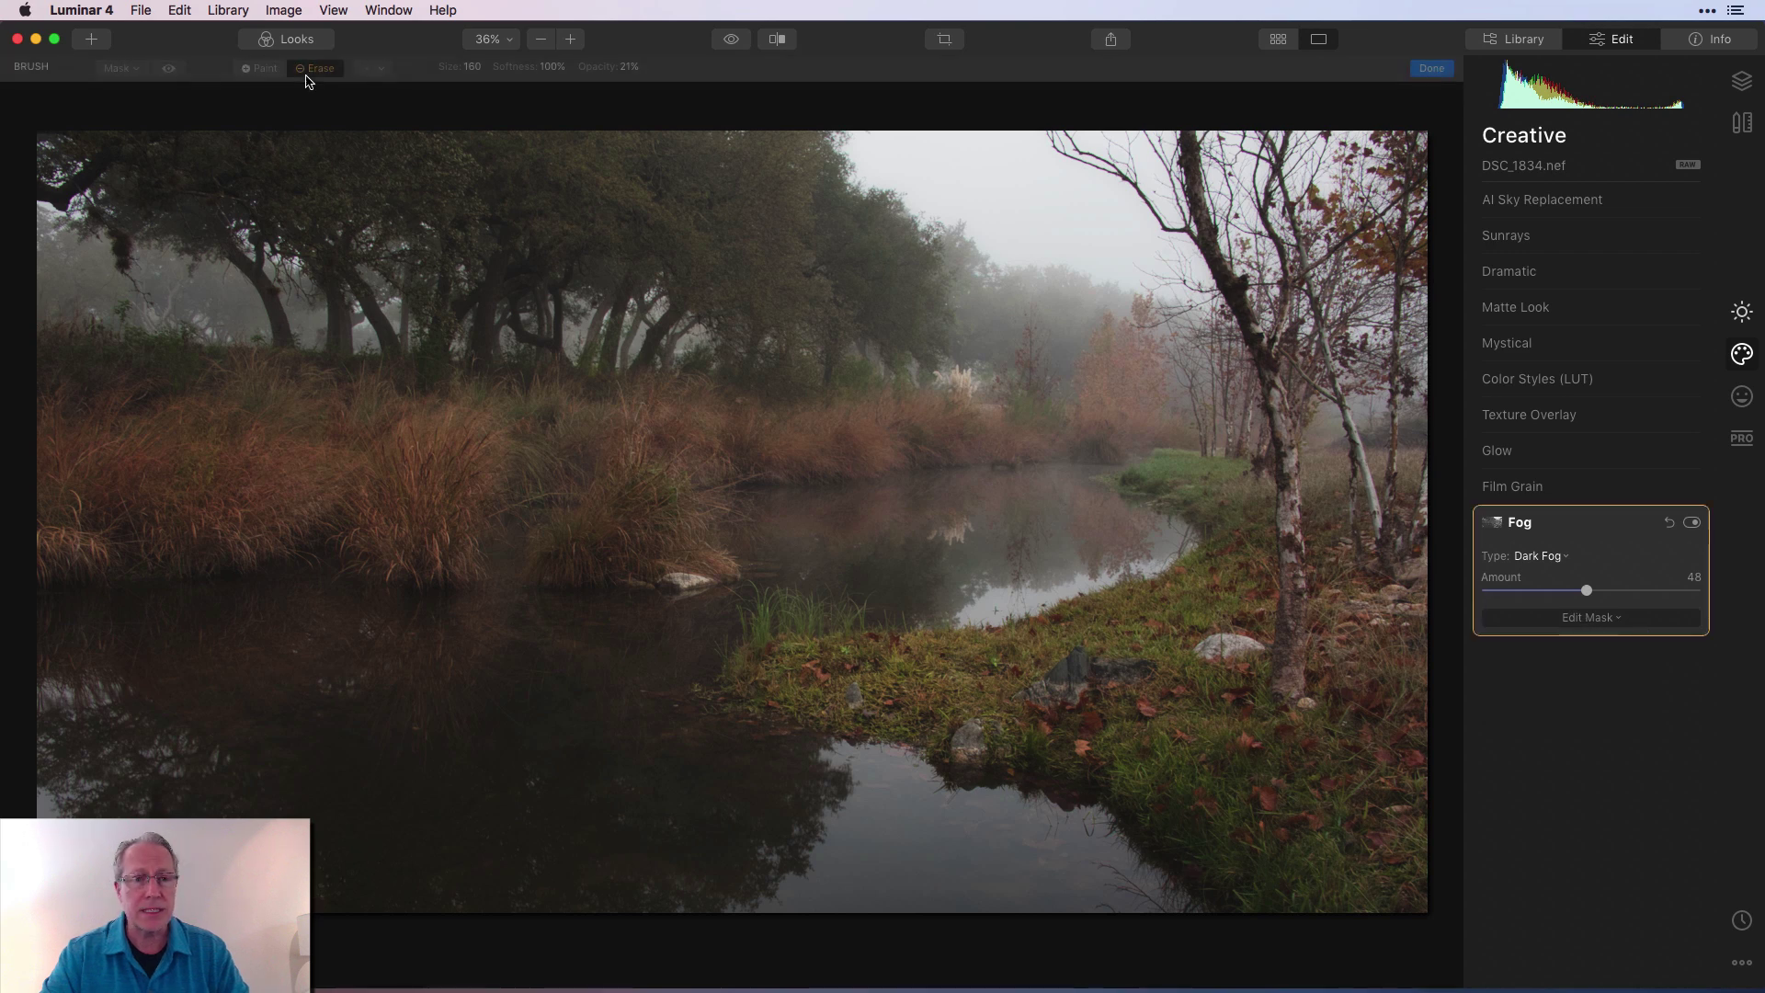
{"action": "left_click", "coordinate": [178, 66]}
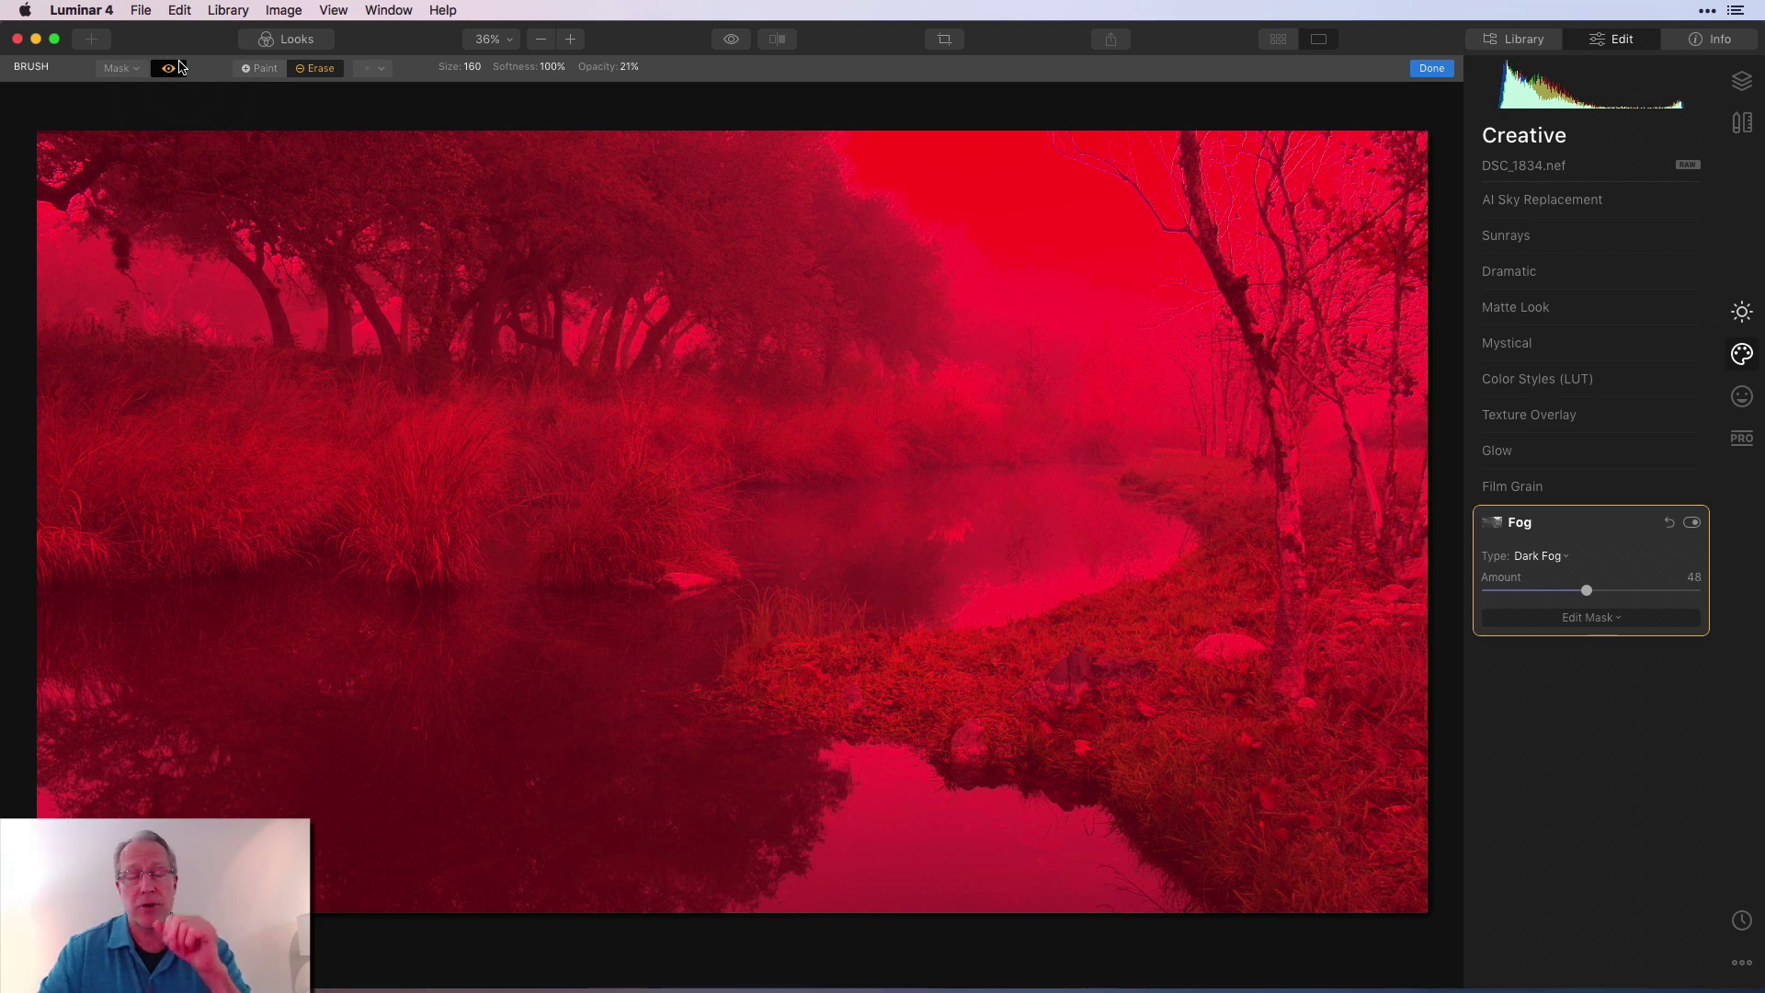
{"action": "left_click", "coordinate": [173, 68]}
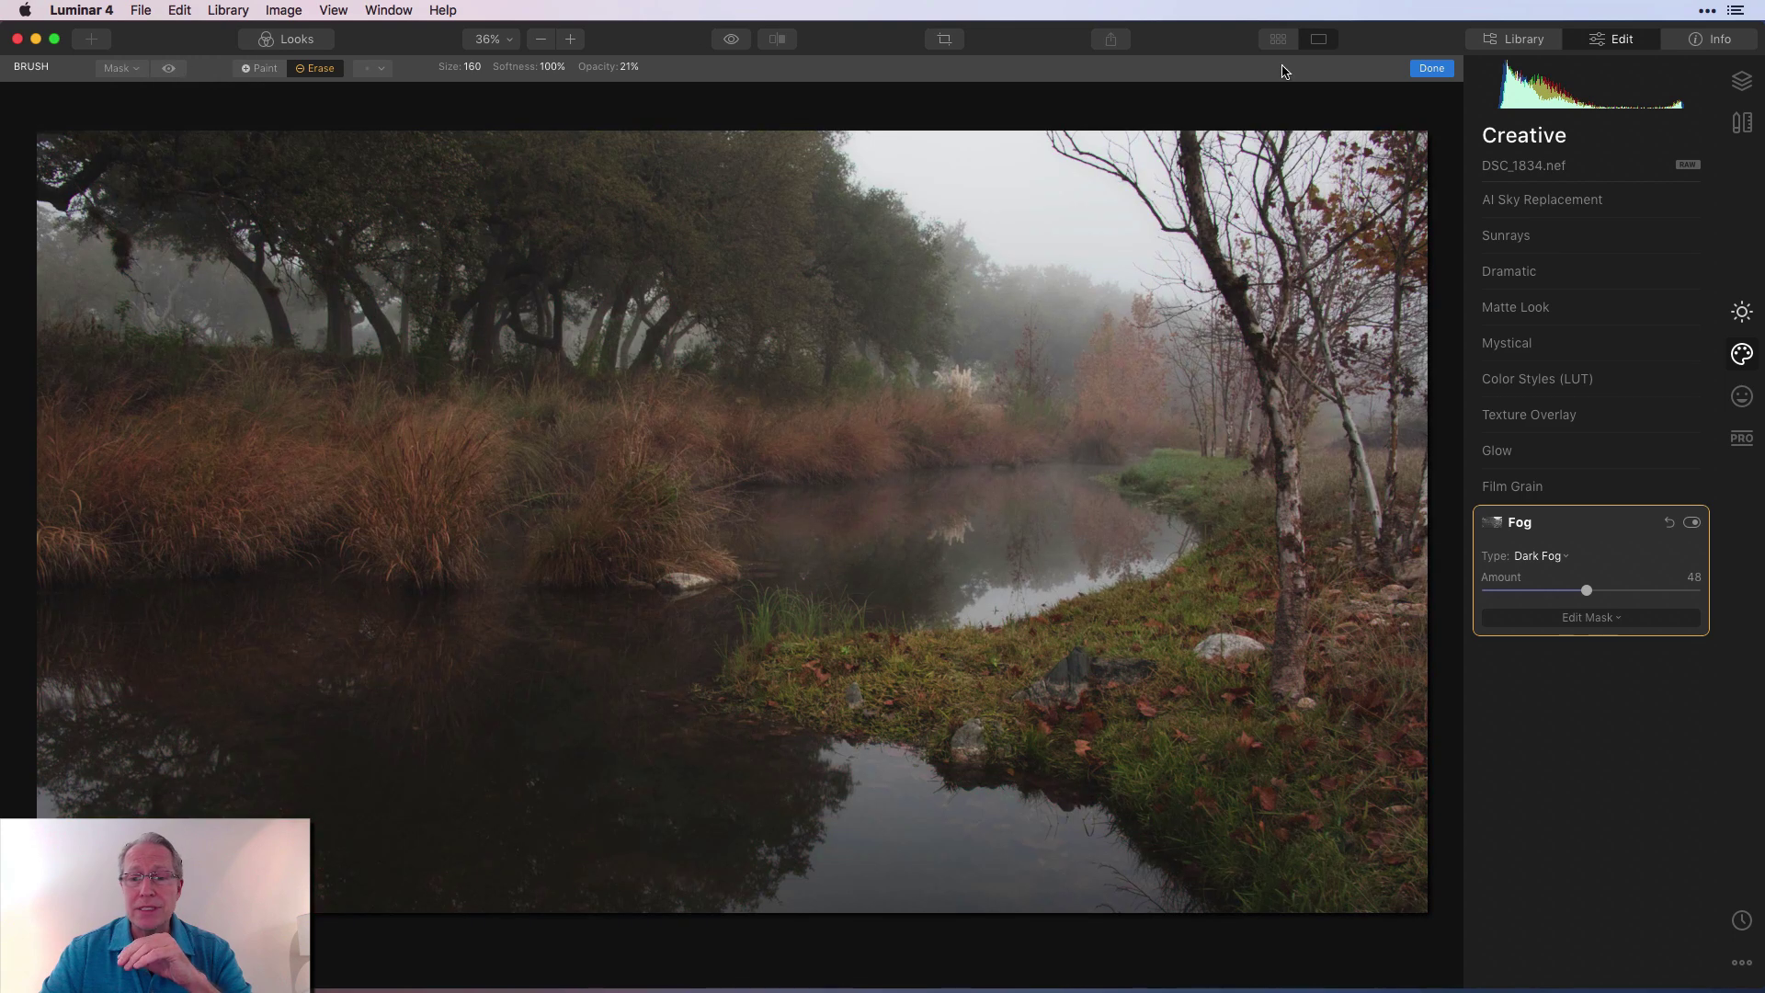
{"action": "left_click", "coordinate": [1432, 68]}
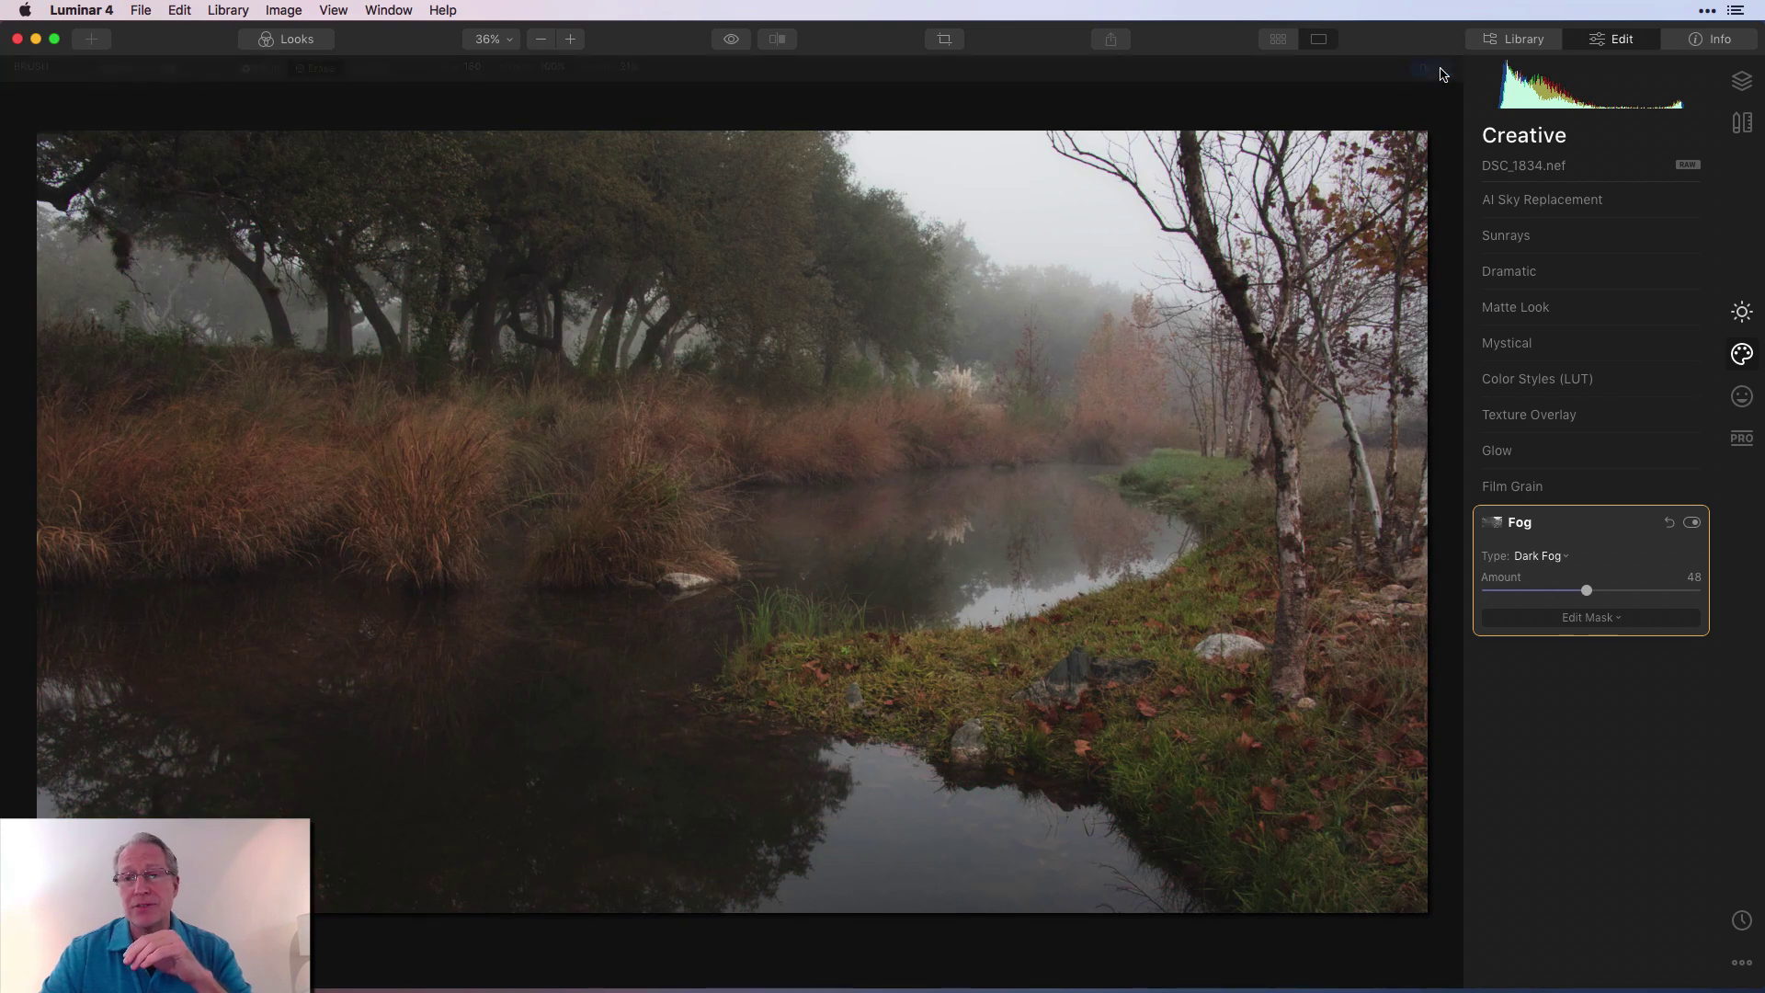
{"action": "left_click", "coordinate": [1580, 532]}
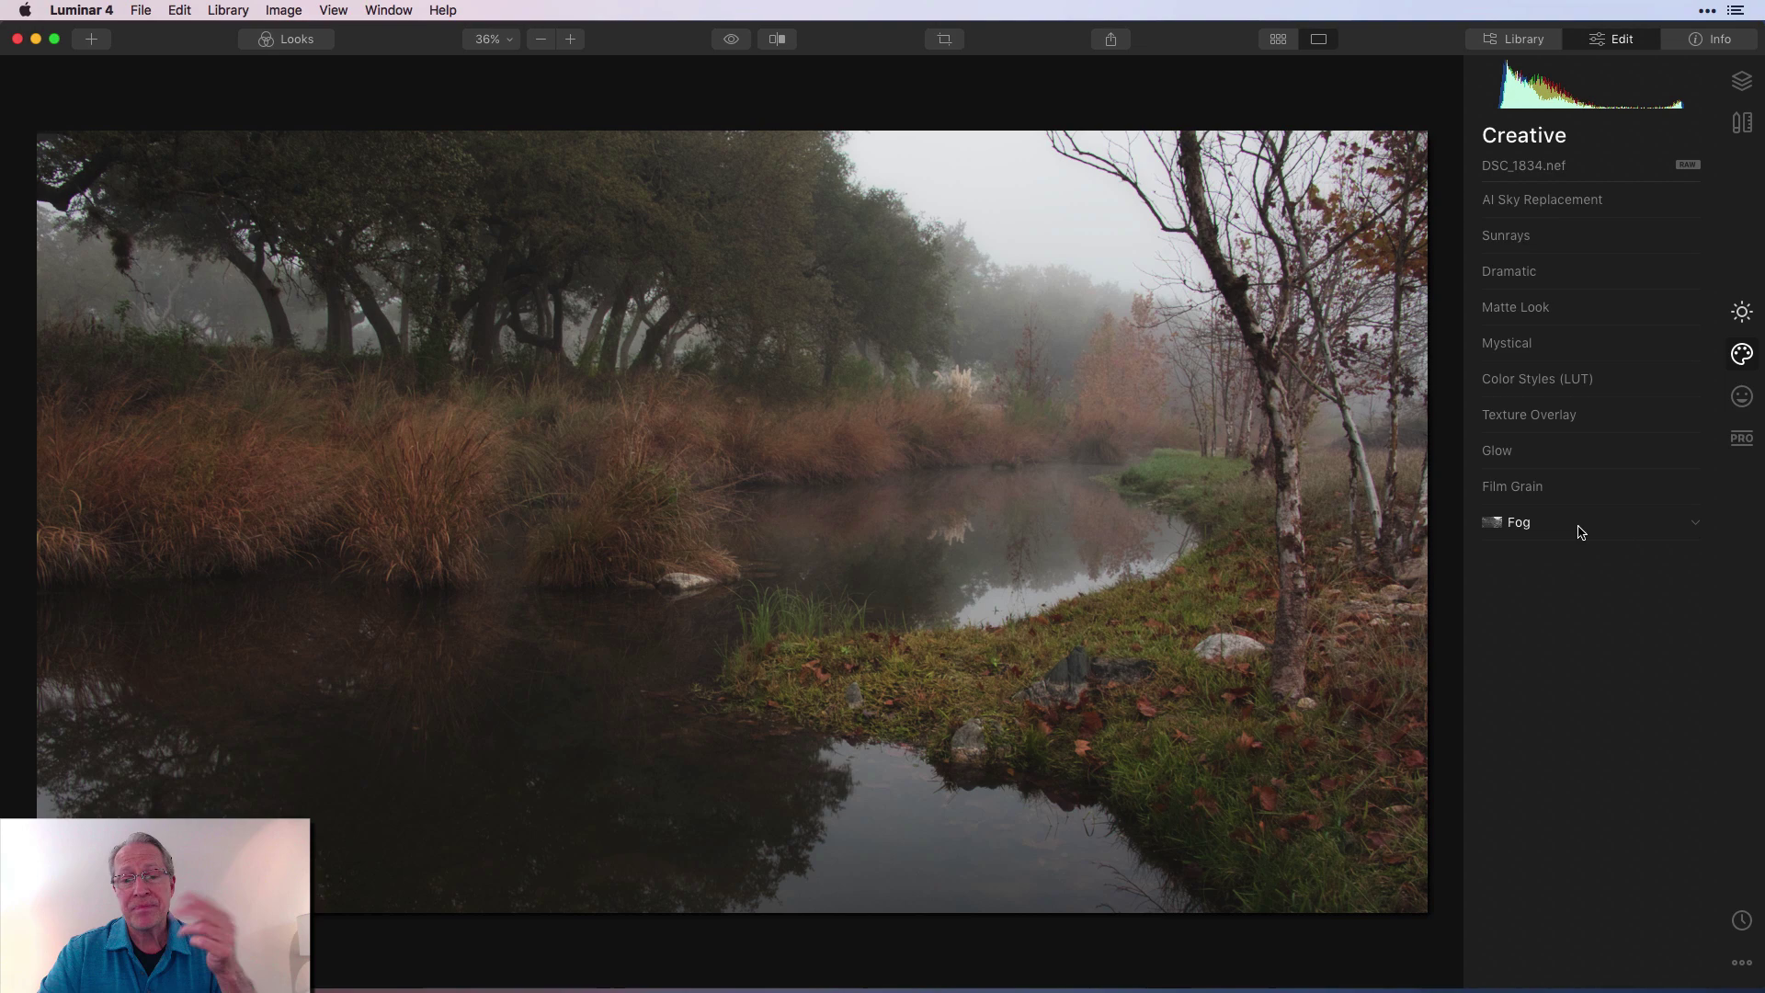
{"action": "left_click", "coordinate": [732, 41]}
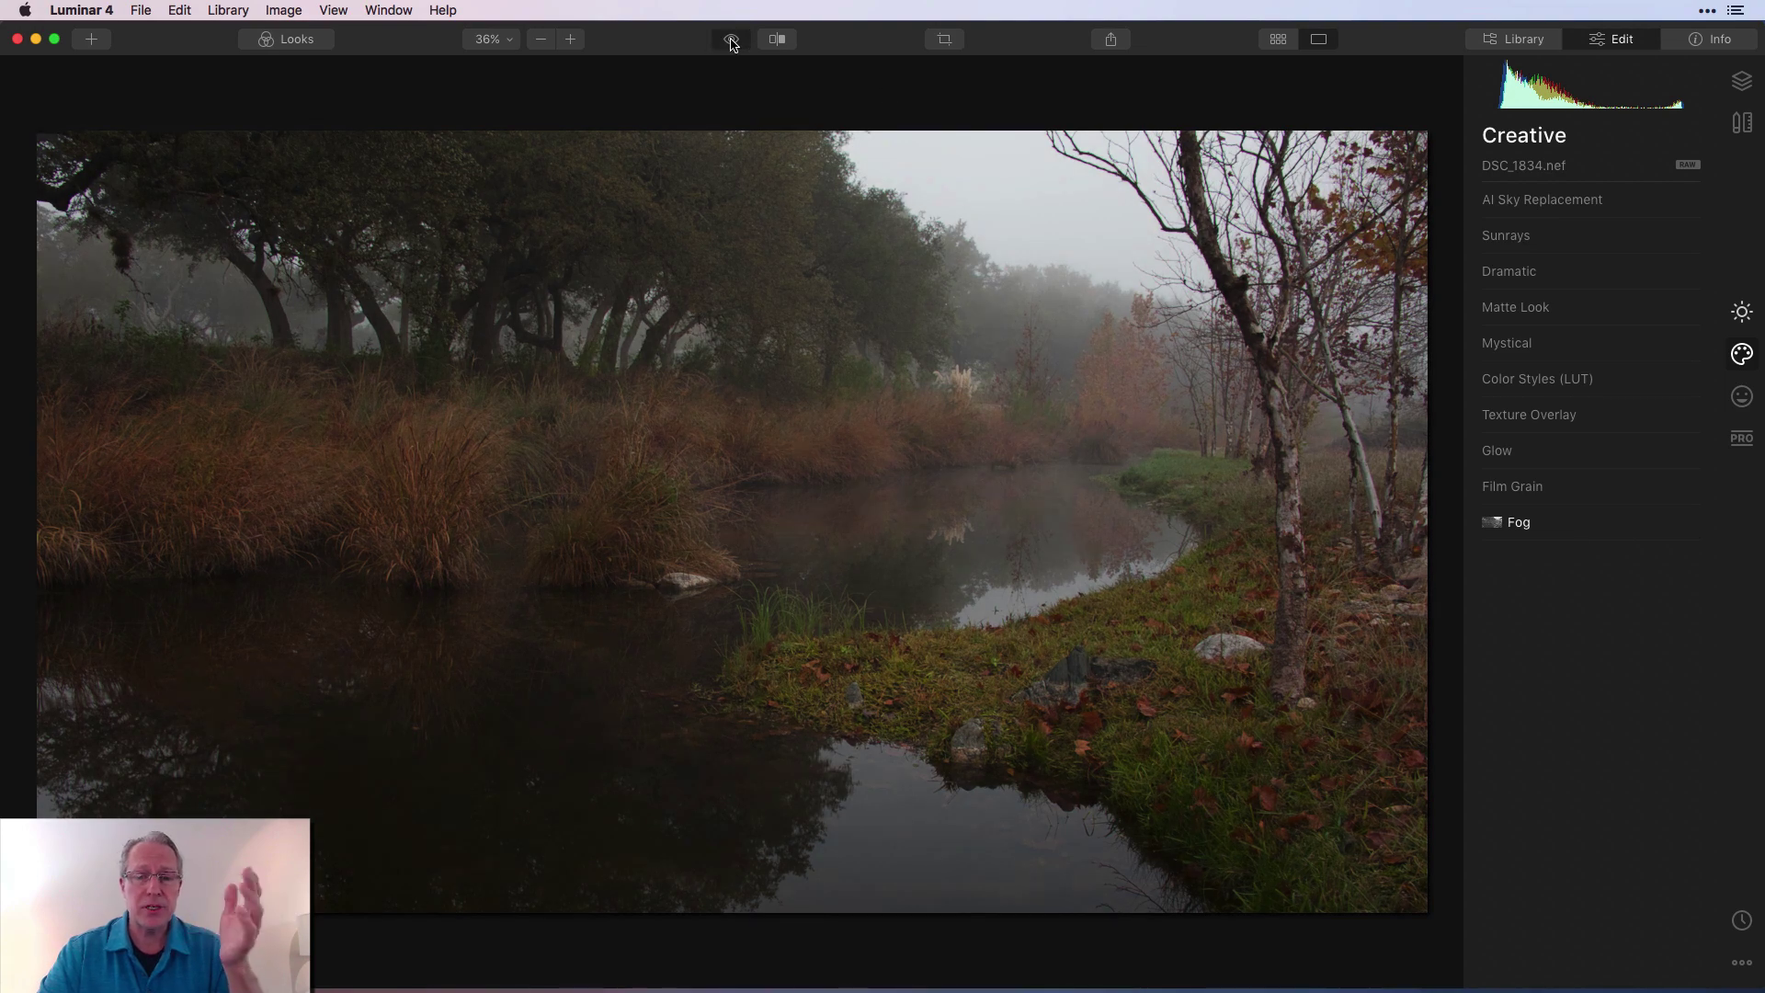
{"action": "left_click", "coordinate": [732, 41]}
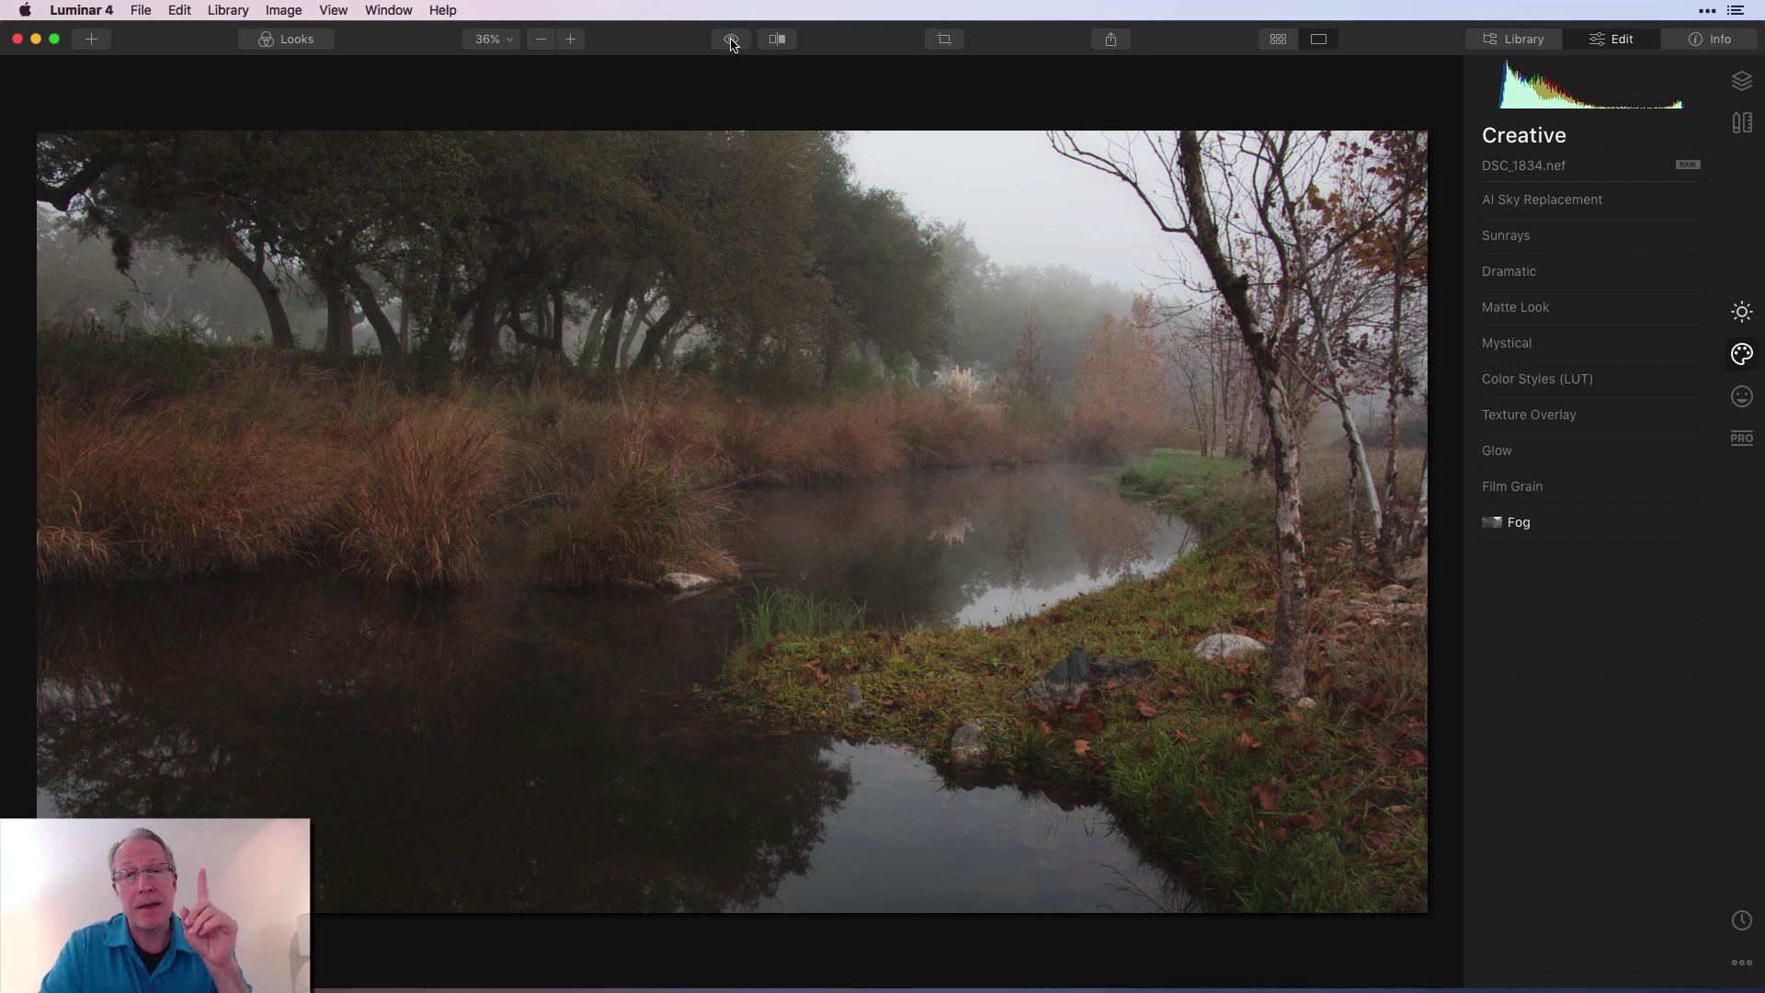
- Apply a Soft Focus Bright Glow and toggle it off and on to compare
{"action": "left_click", "coordinate": [1561, 462]}
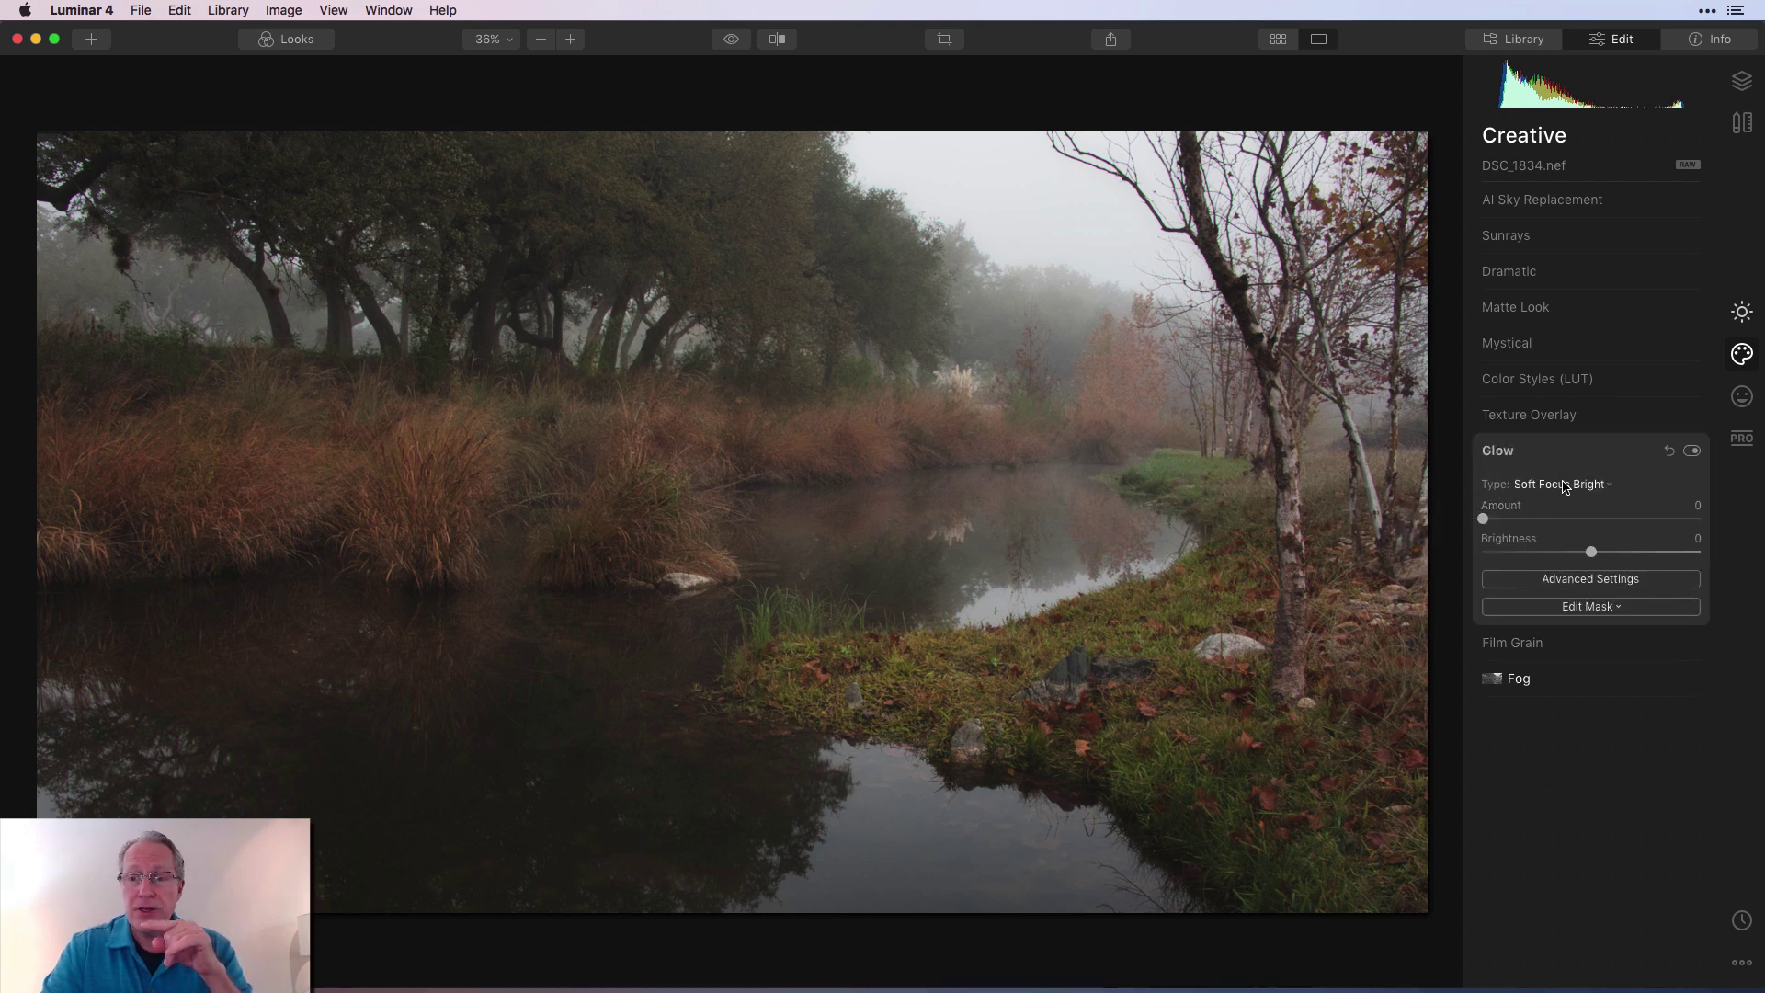
{"action": "left_click", "coordinate": [1564, 485]}
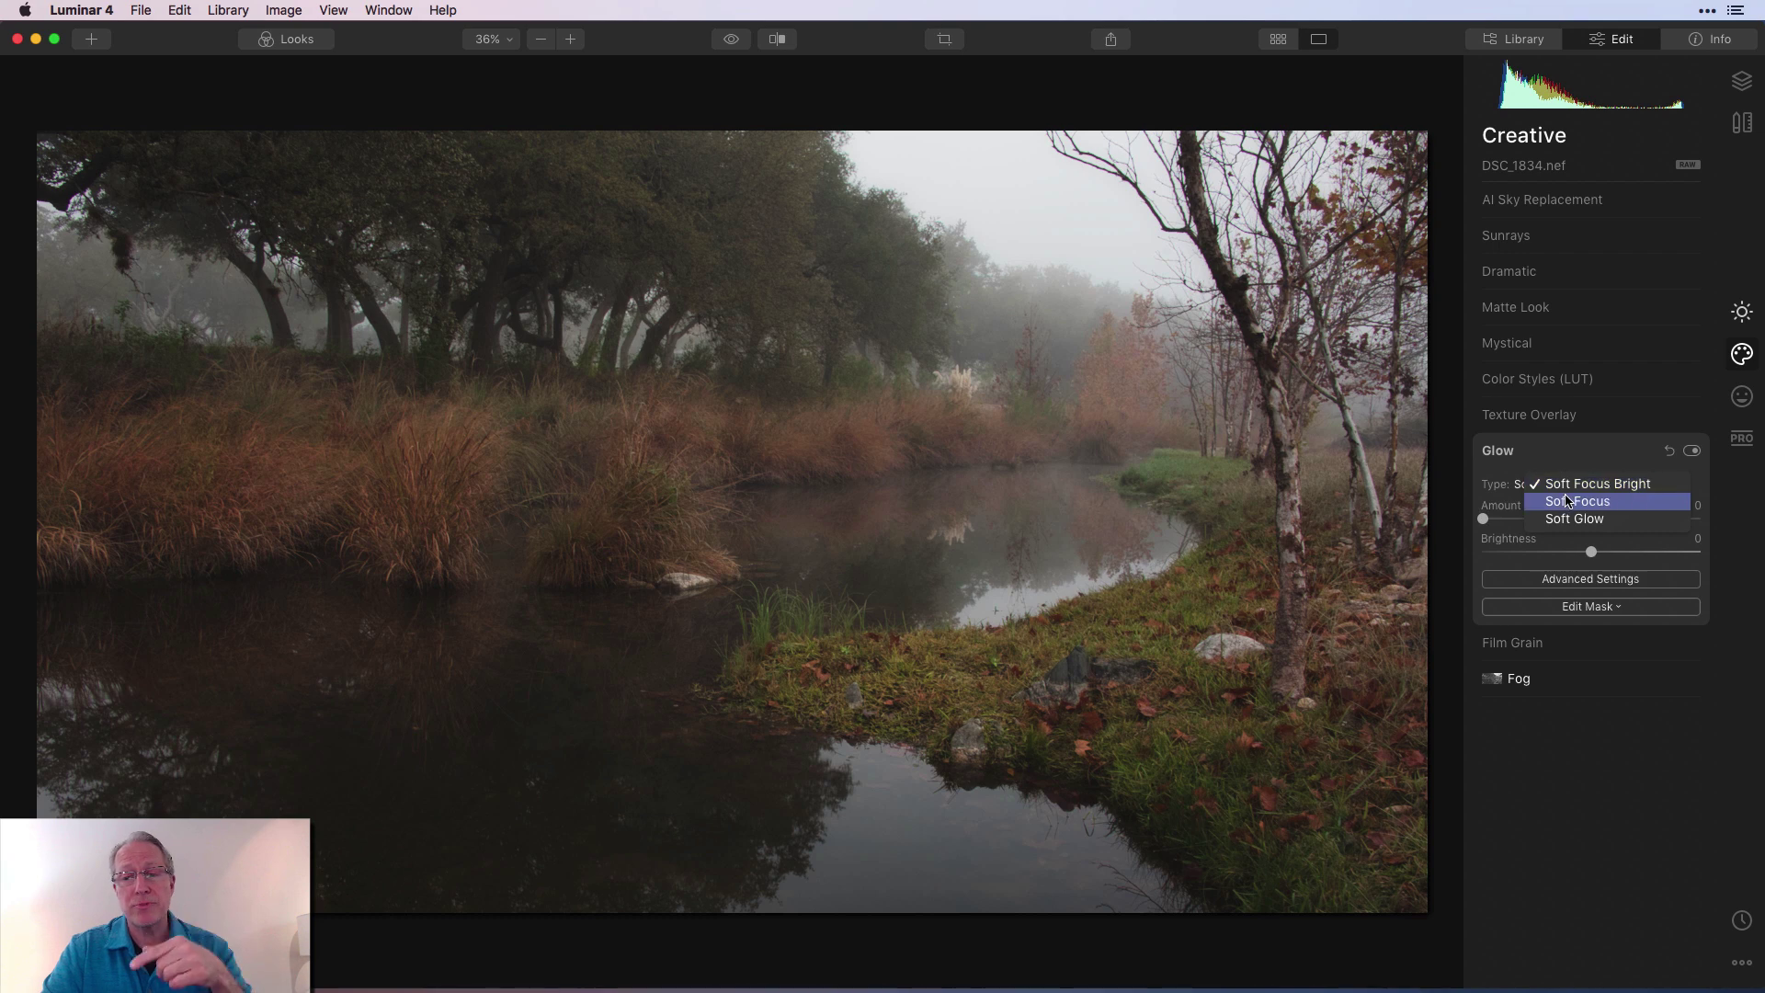
{"action": "left_click", "coordinate": [1570, 486]}
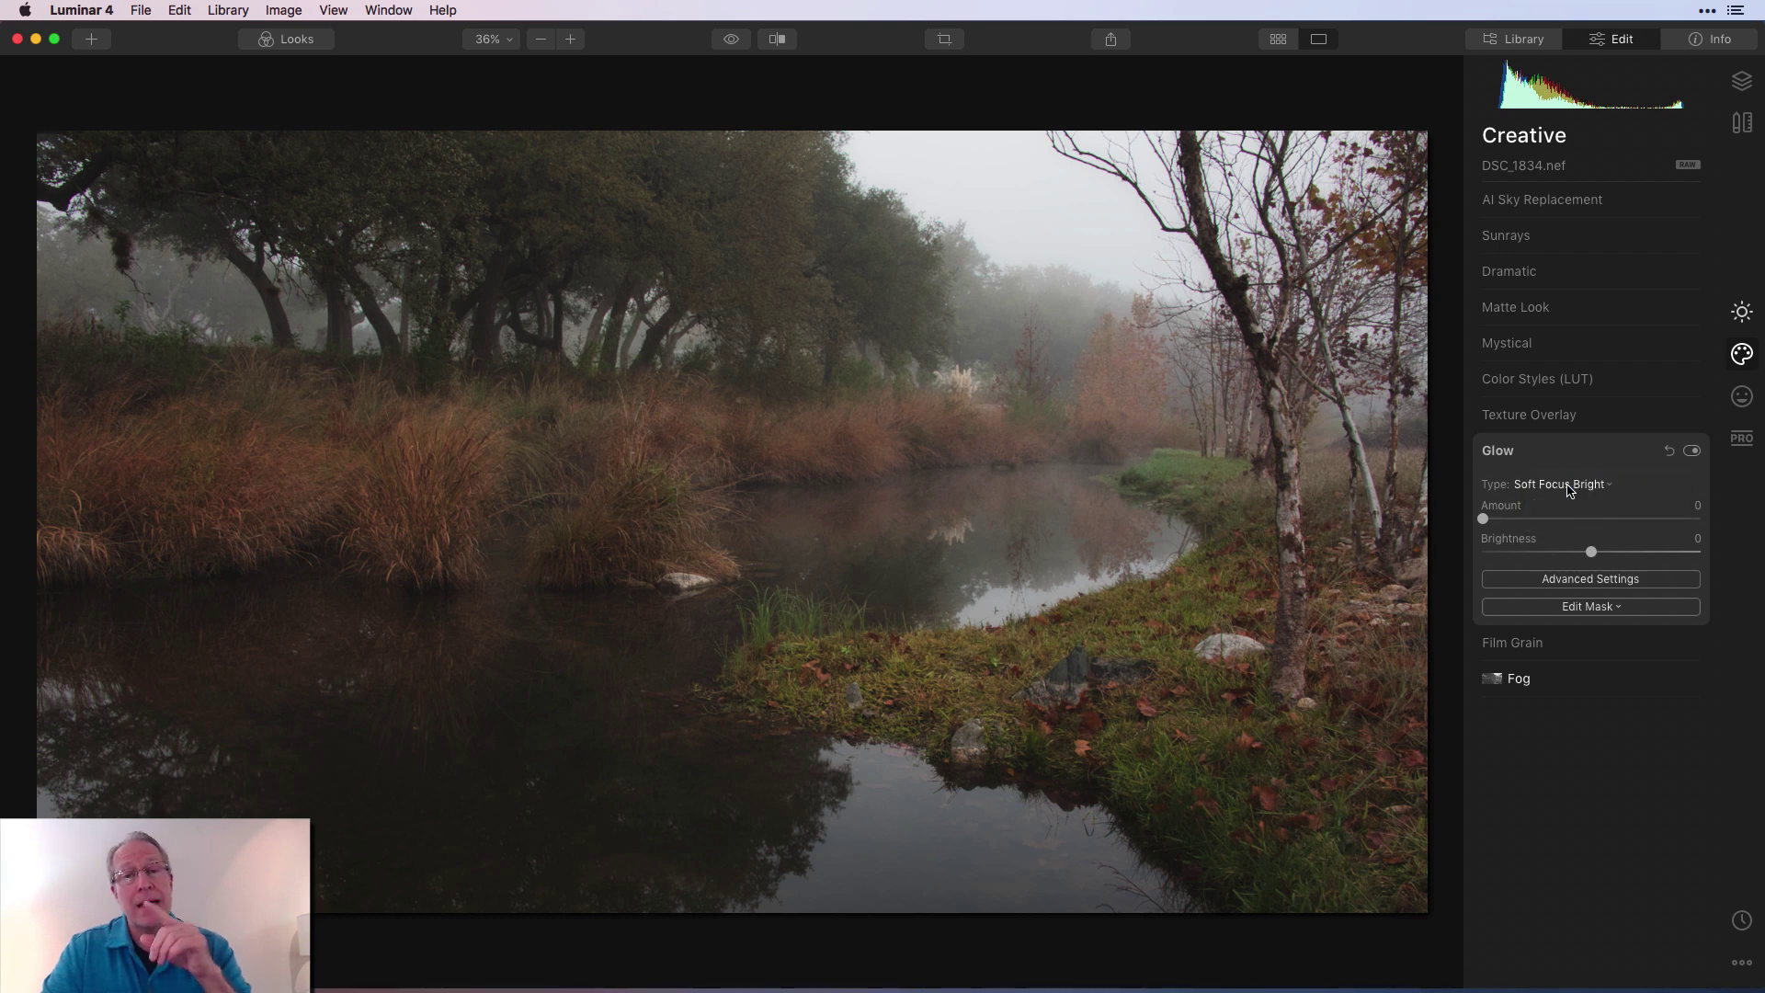
{"action": "left_click_drag", "start_coordinate": [1483, 519], "coordinate": [1558, 522]}
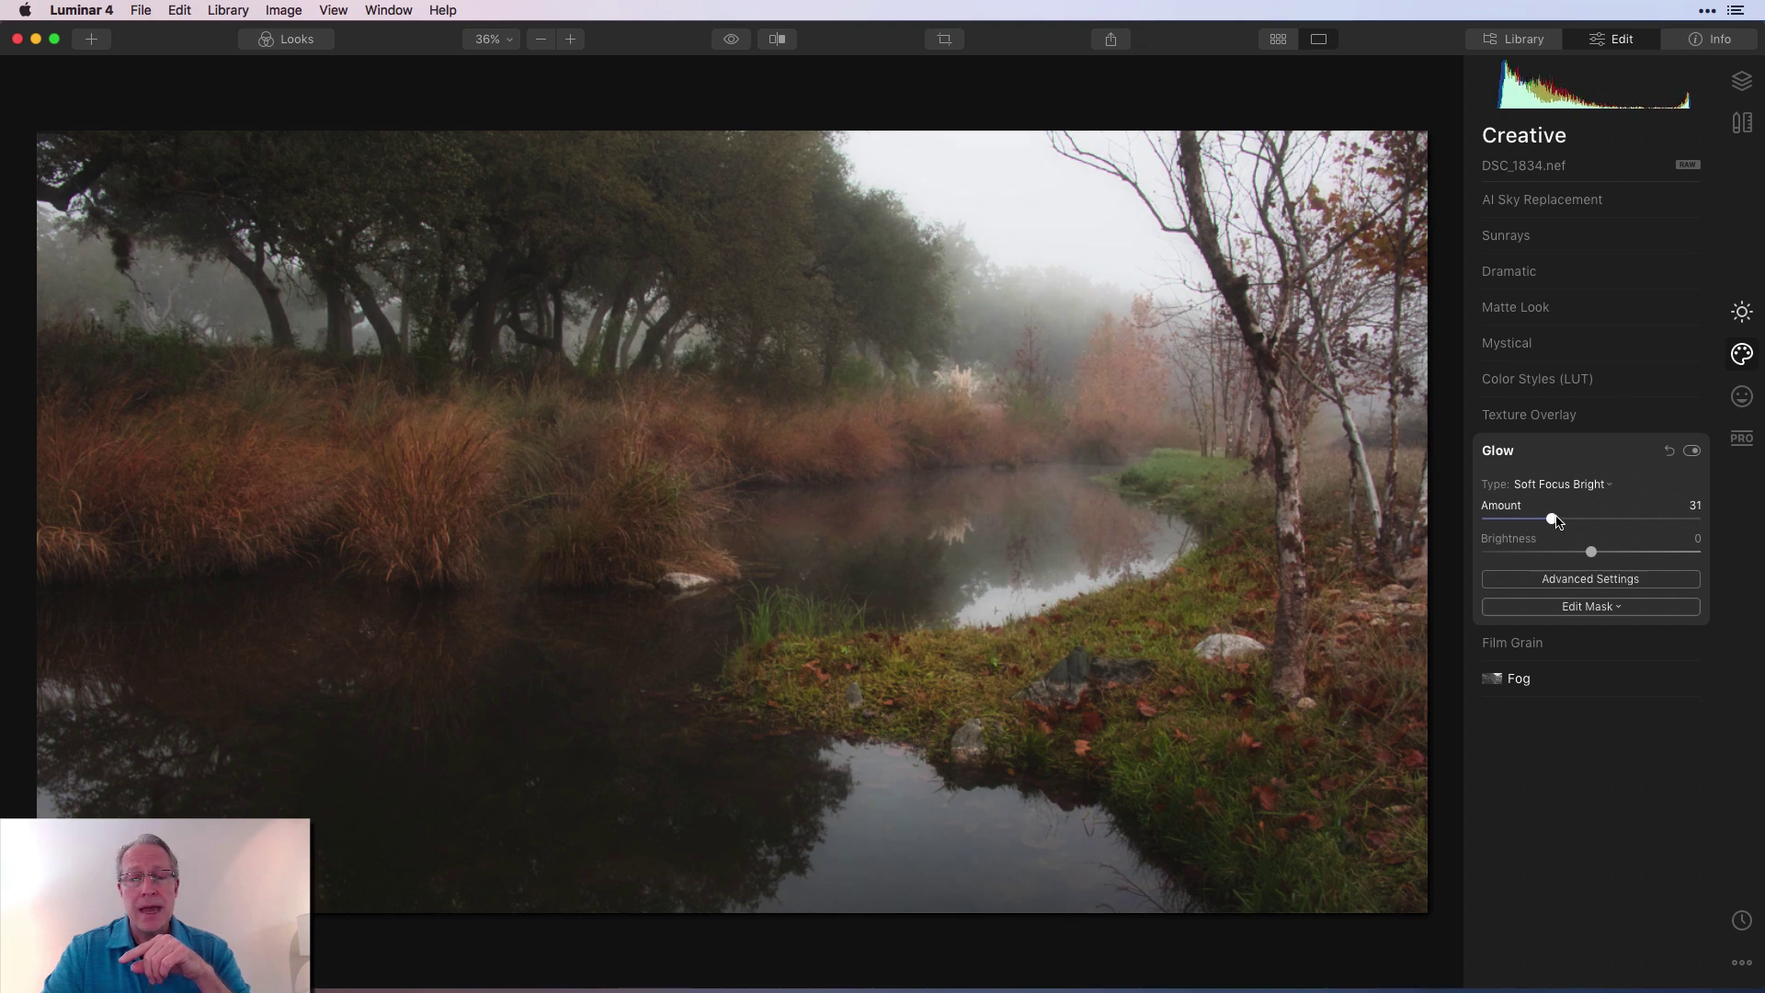
{"action": "left_click", "coordinate": [1692, 451]}
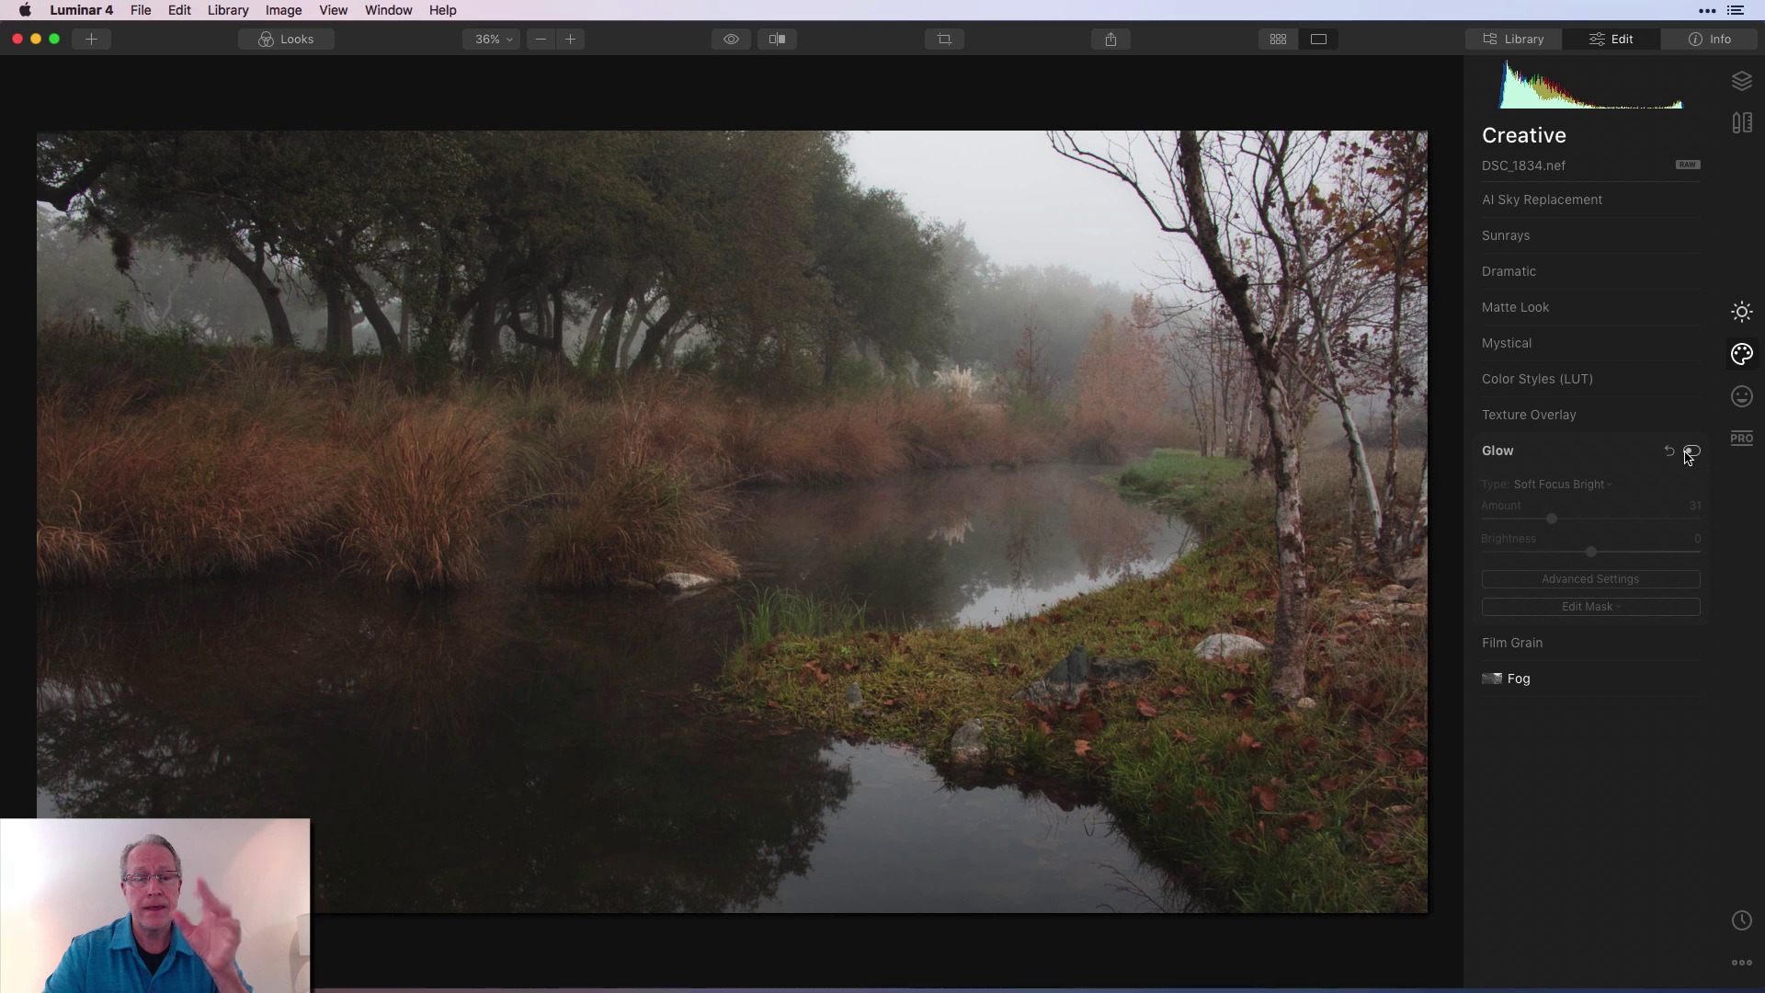
{"action": "left_click", "coordinate": [1692, 451]}
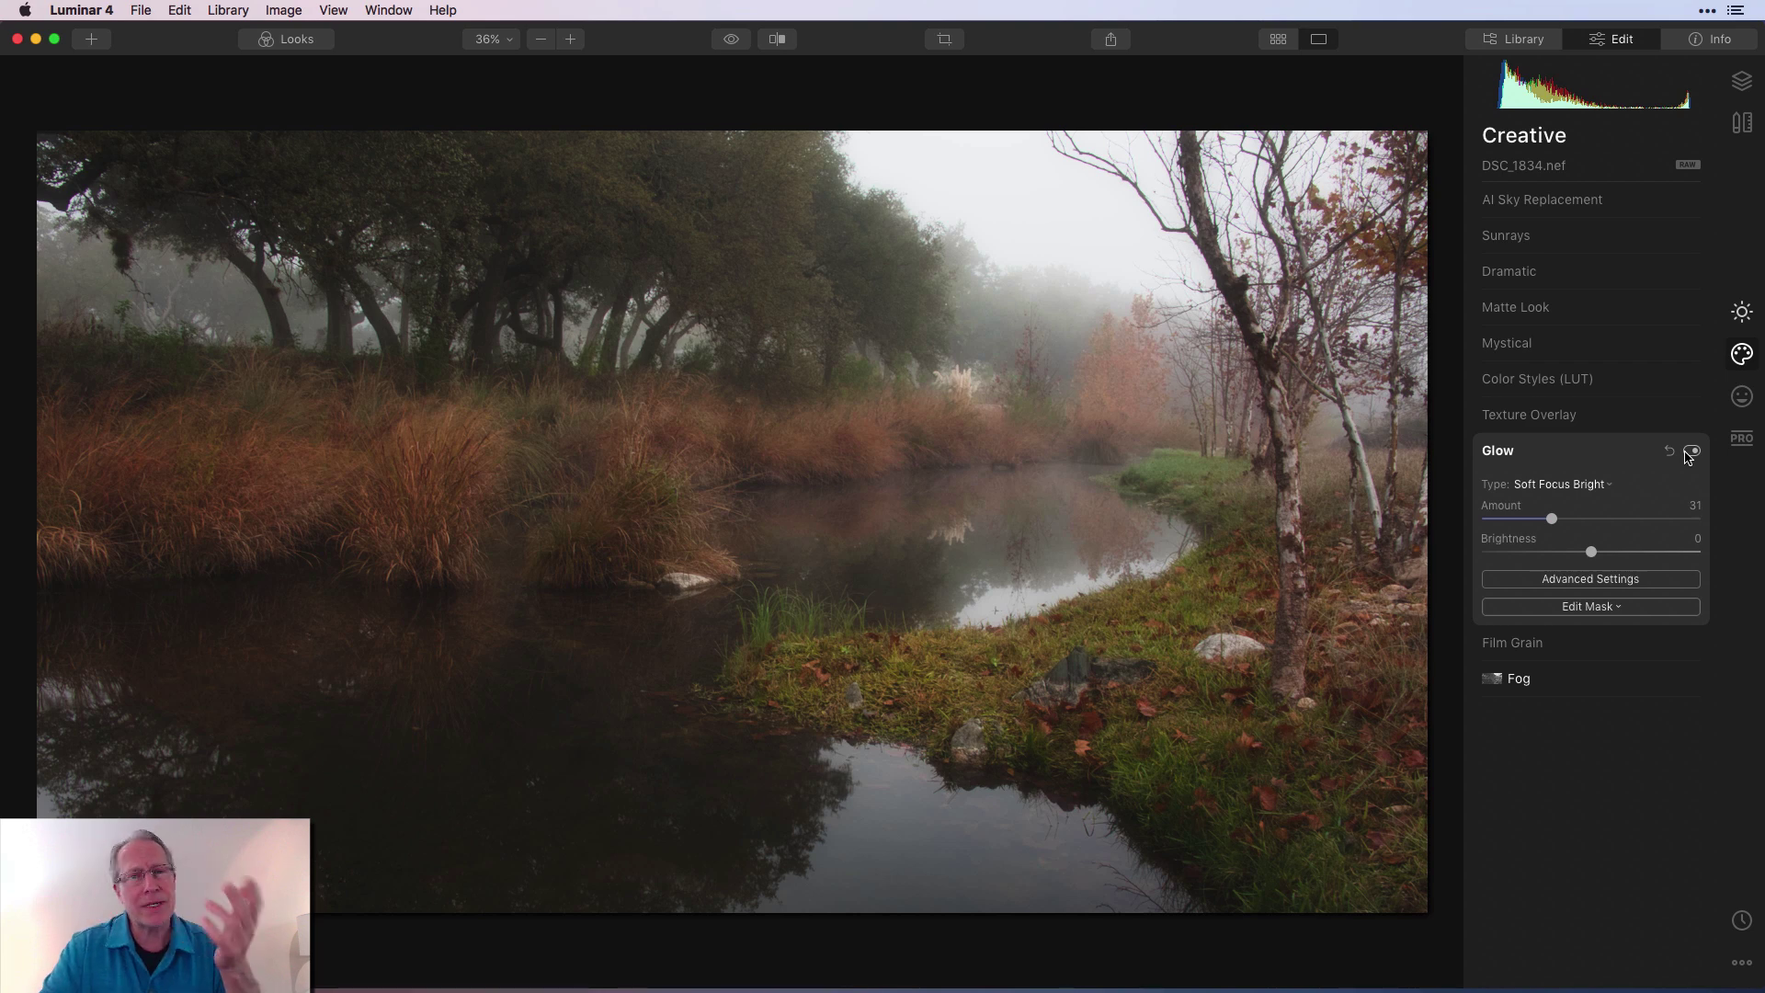
- Recheck the glow, nudge its Amount to 32, and compare with the original
{"action": "left_click", "coordinate": [1692, 452]}
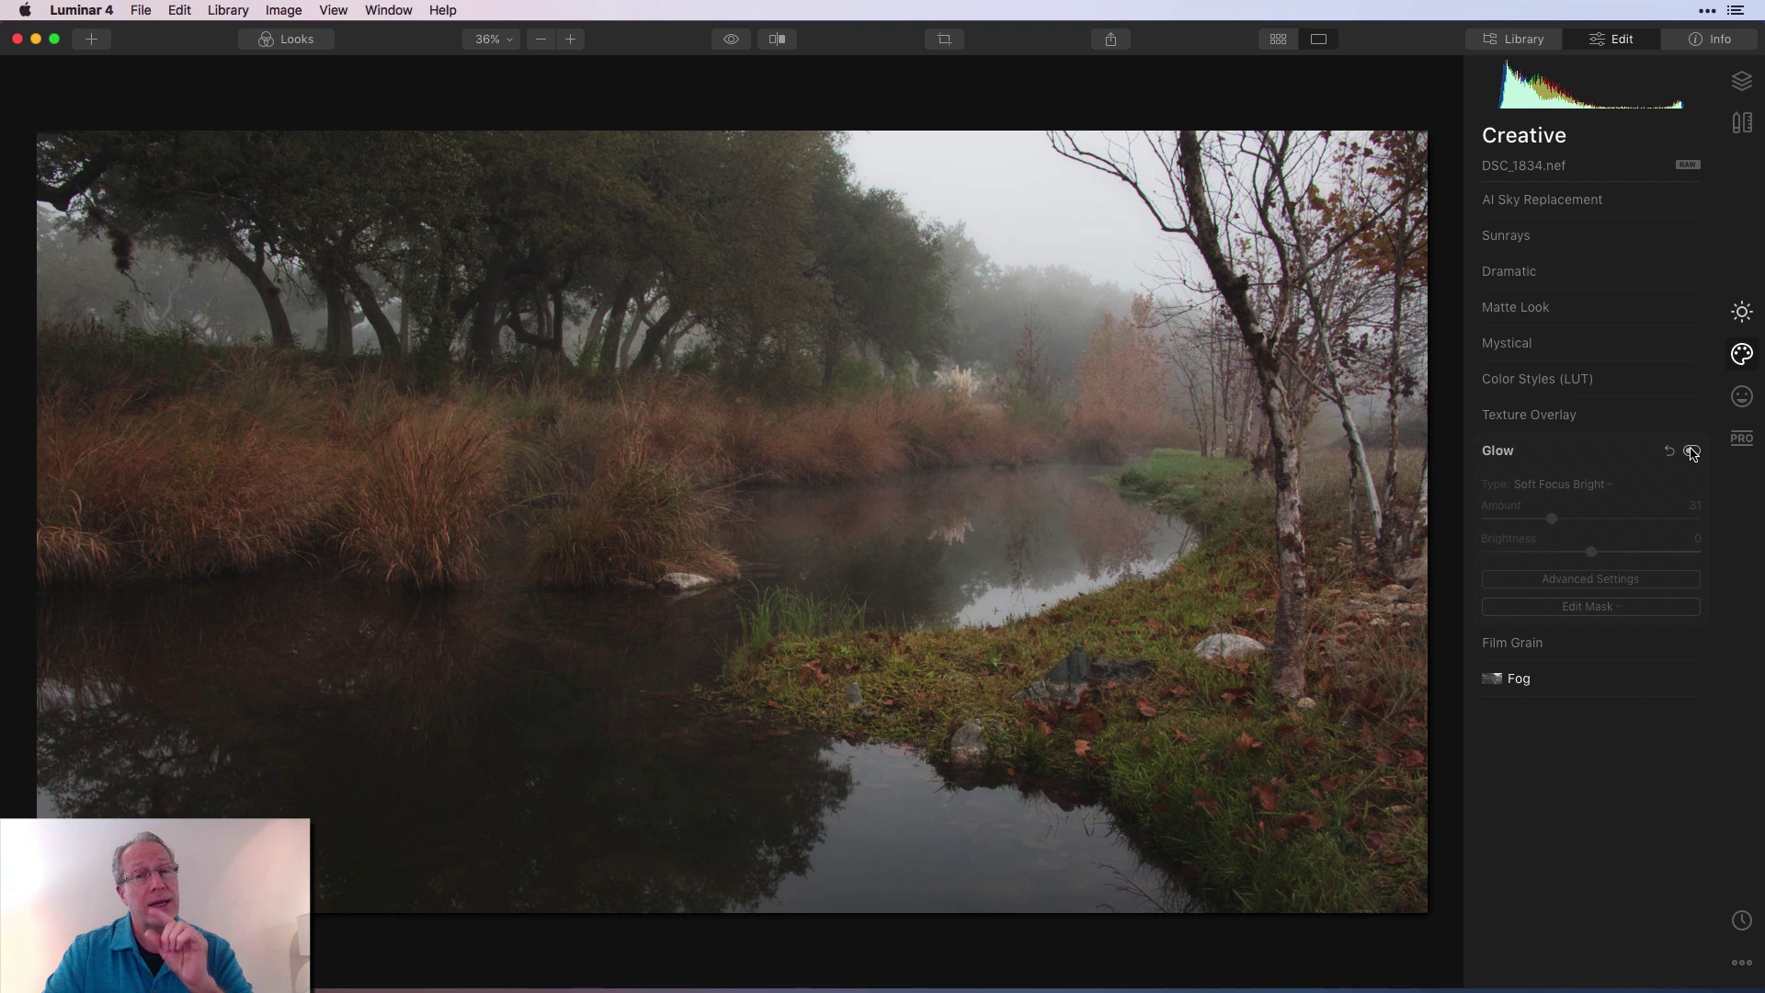
{"action": "left_click", "coordinate": [1692, 452]}
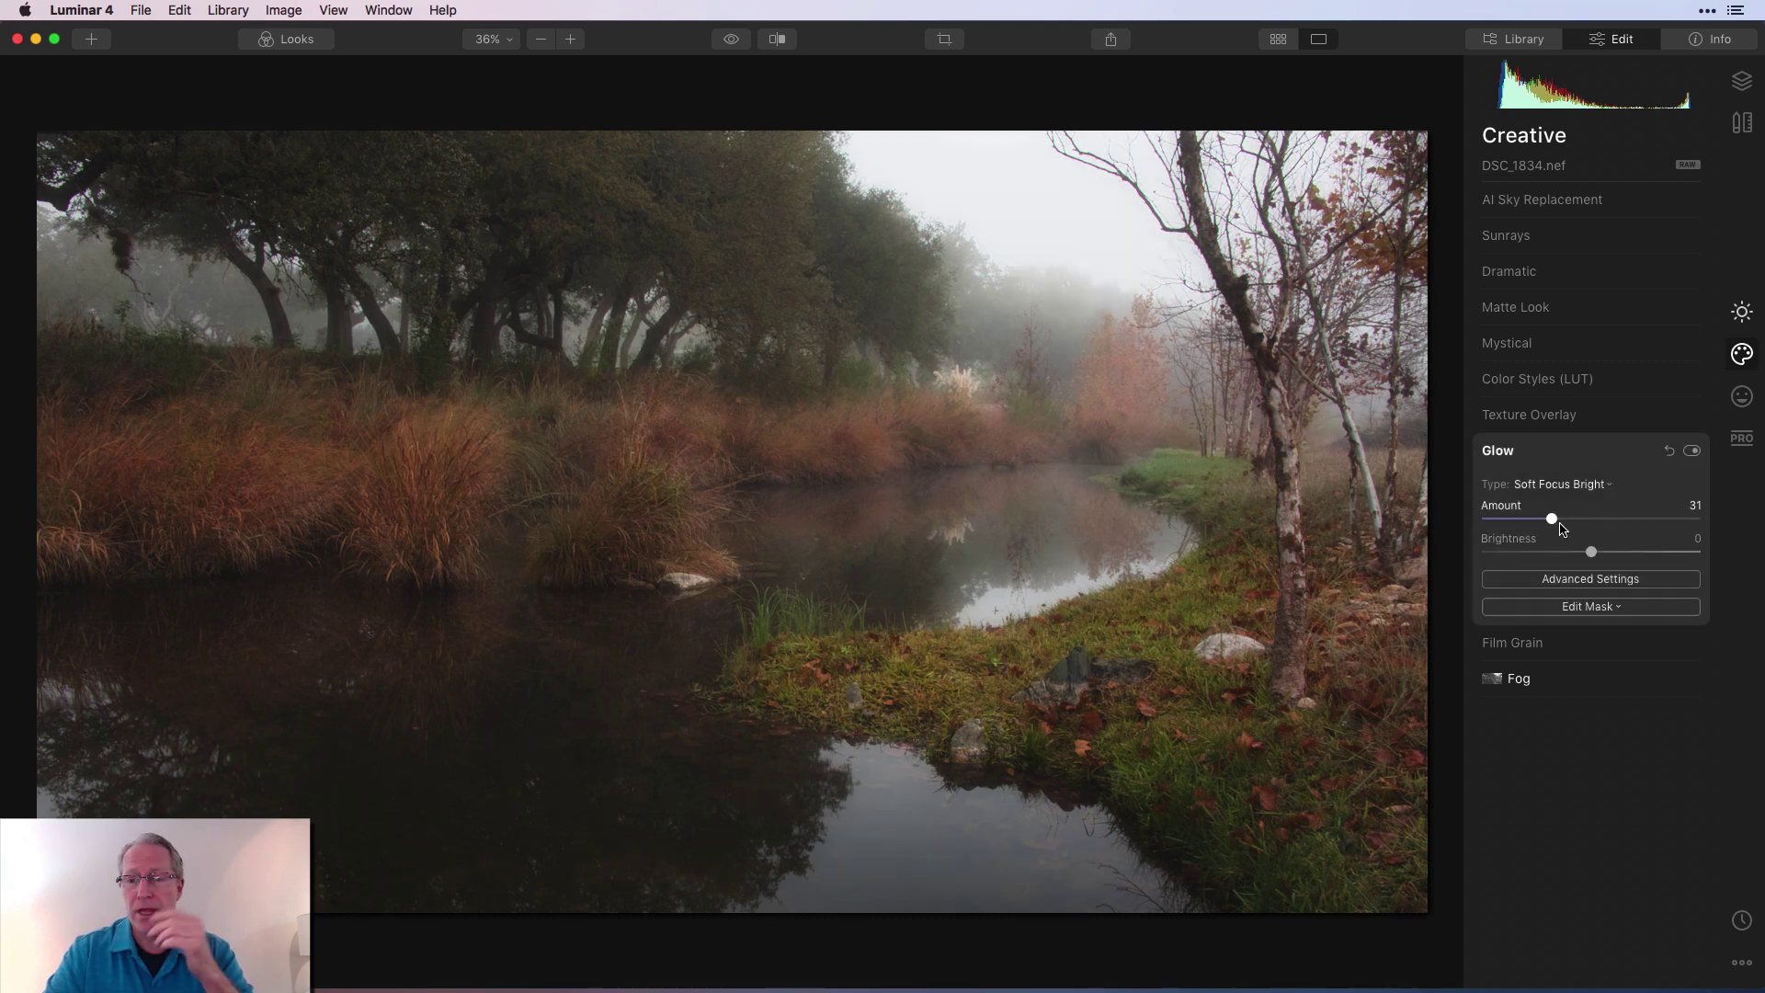
{"action": "mouse_move", "coordinate": [1553, 518]}
{"action": "left_mouse_down"}
{"action": "mouse_move", "coordinate": [1639, 531]}
{"action": "mouse_move", "coordinate": [1555, 520]}
{"action": "left_mouse_up"}
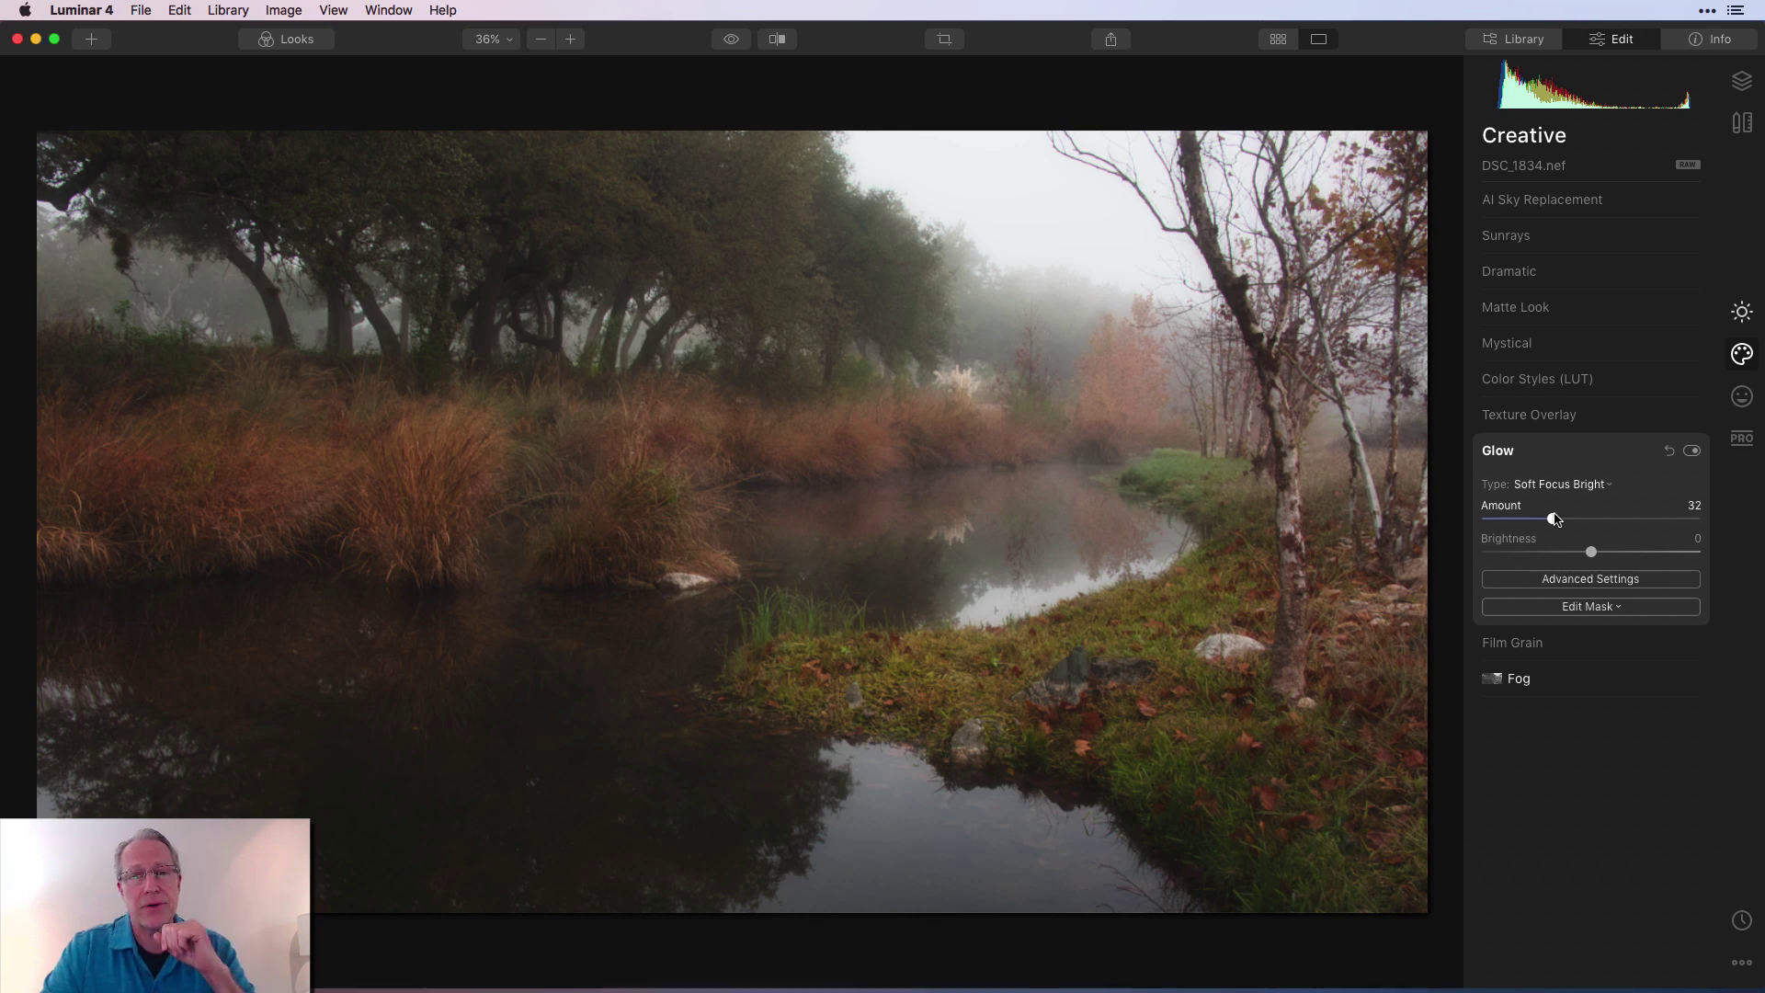
{"action": "left_click", "coordinate": [731, 42]}
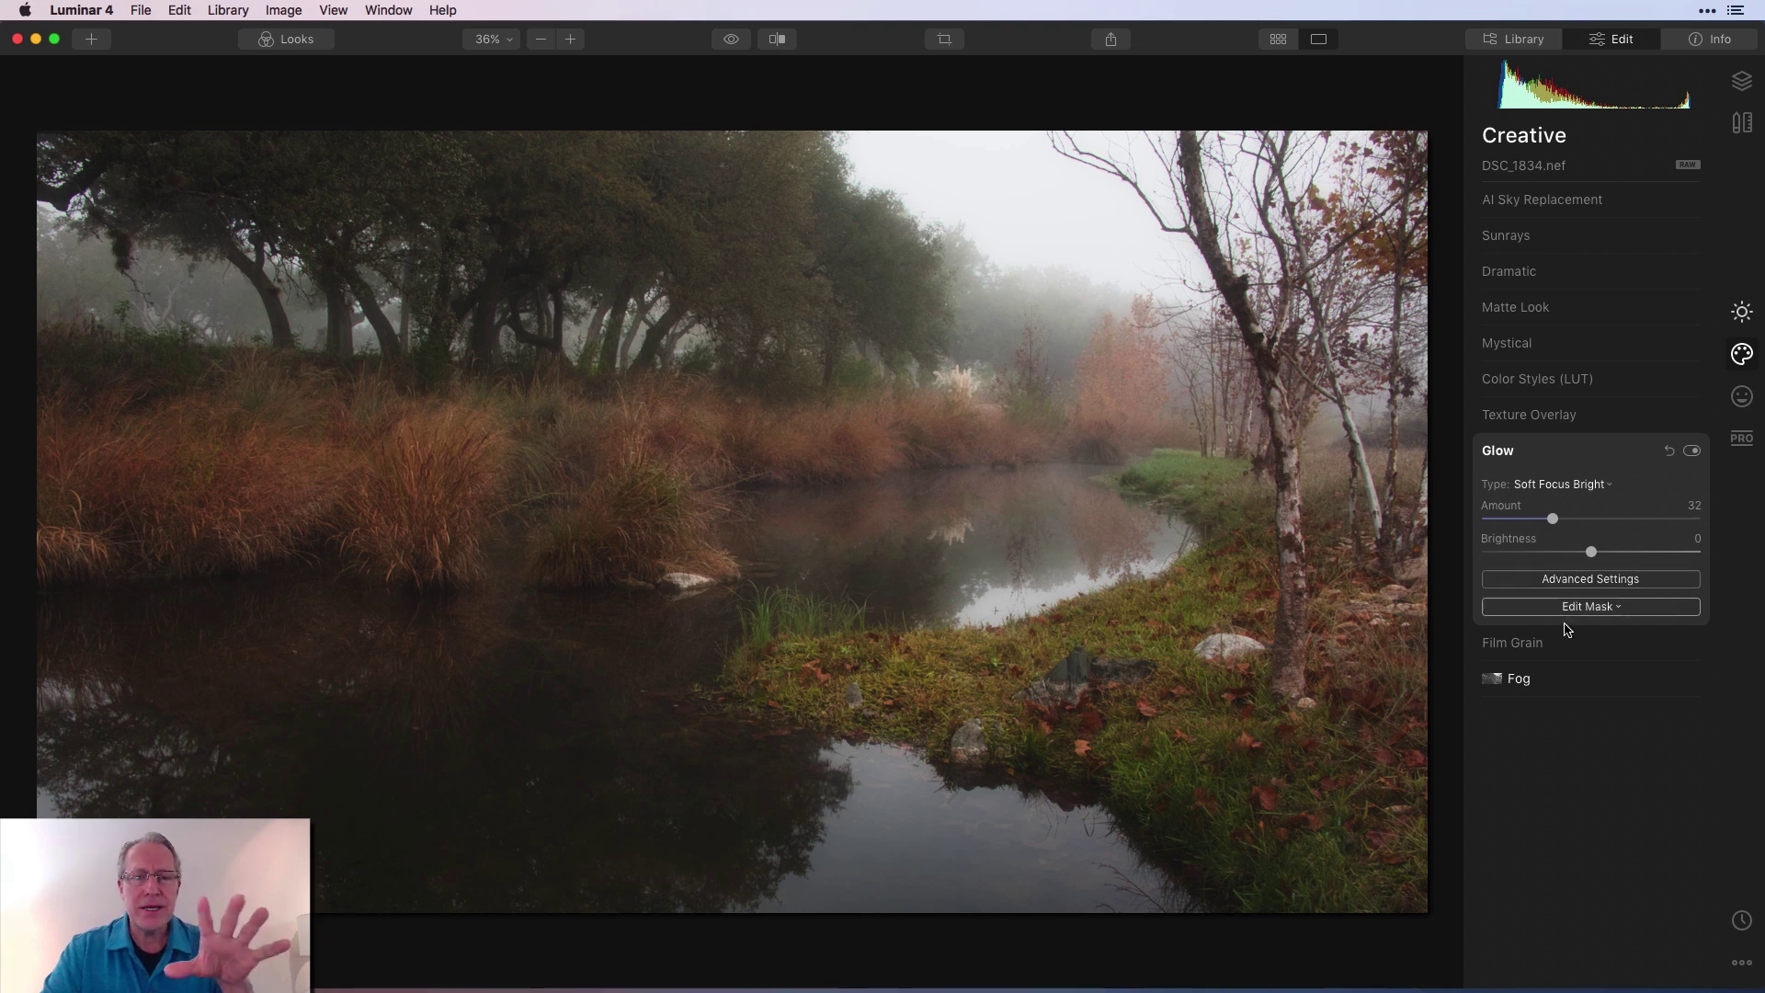
- Add an Adjustable Gradient with Contrast 30 on top and 23 on bottom
{"action": "left_click", "coordinate": [1742, 445]}
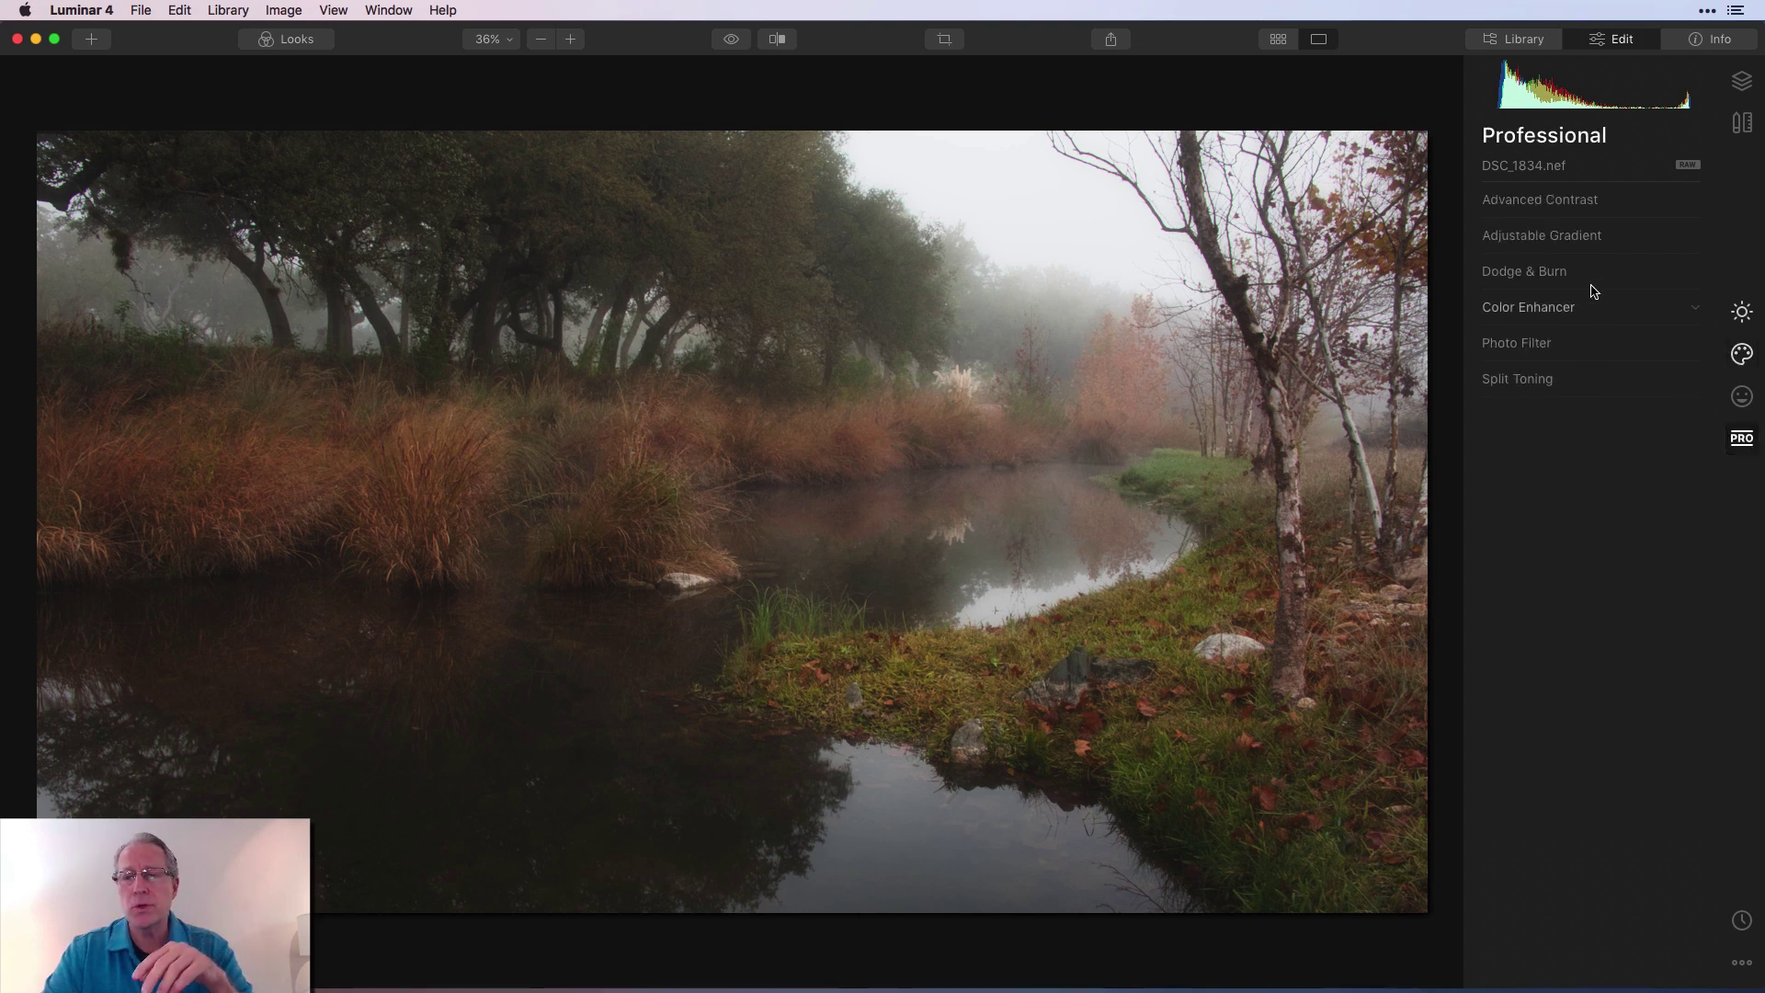
{"action": "left_click", "coordinate": [1572, 245]}
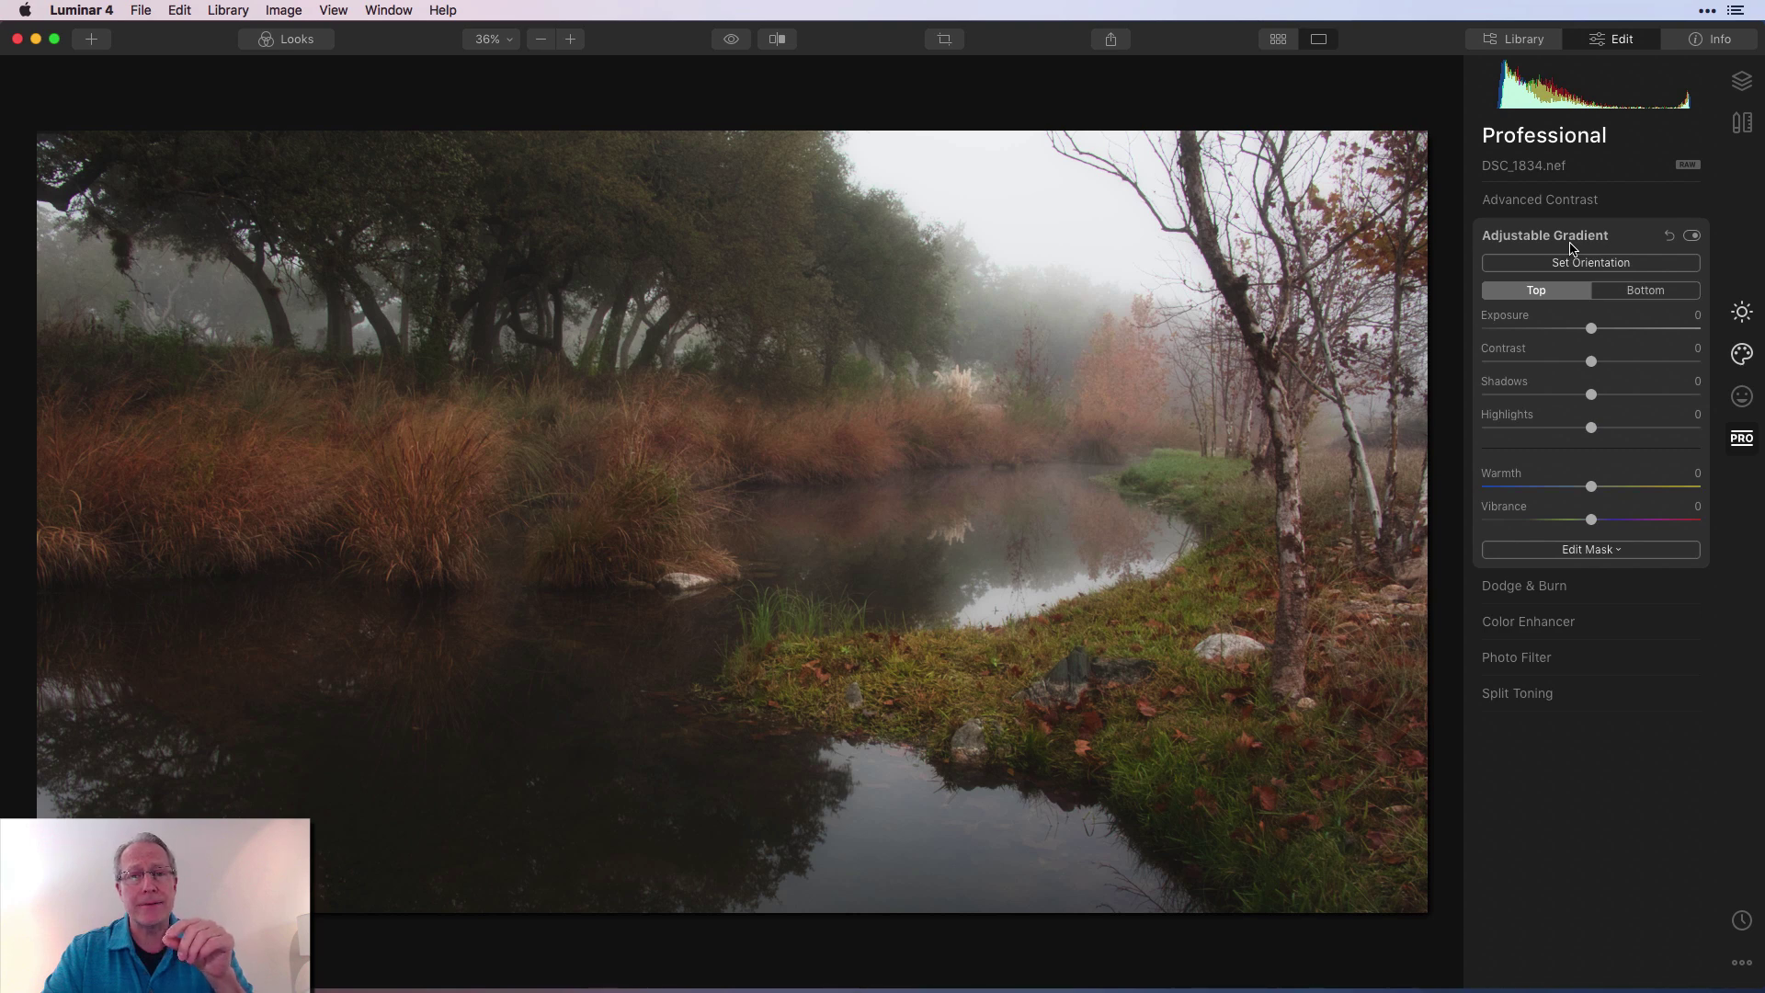
{"action": "left_click_drag", "start_coordinate": [1593, 362], "coordinate": [1627, 365]}
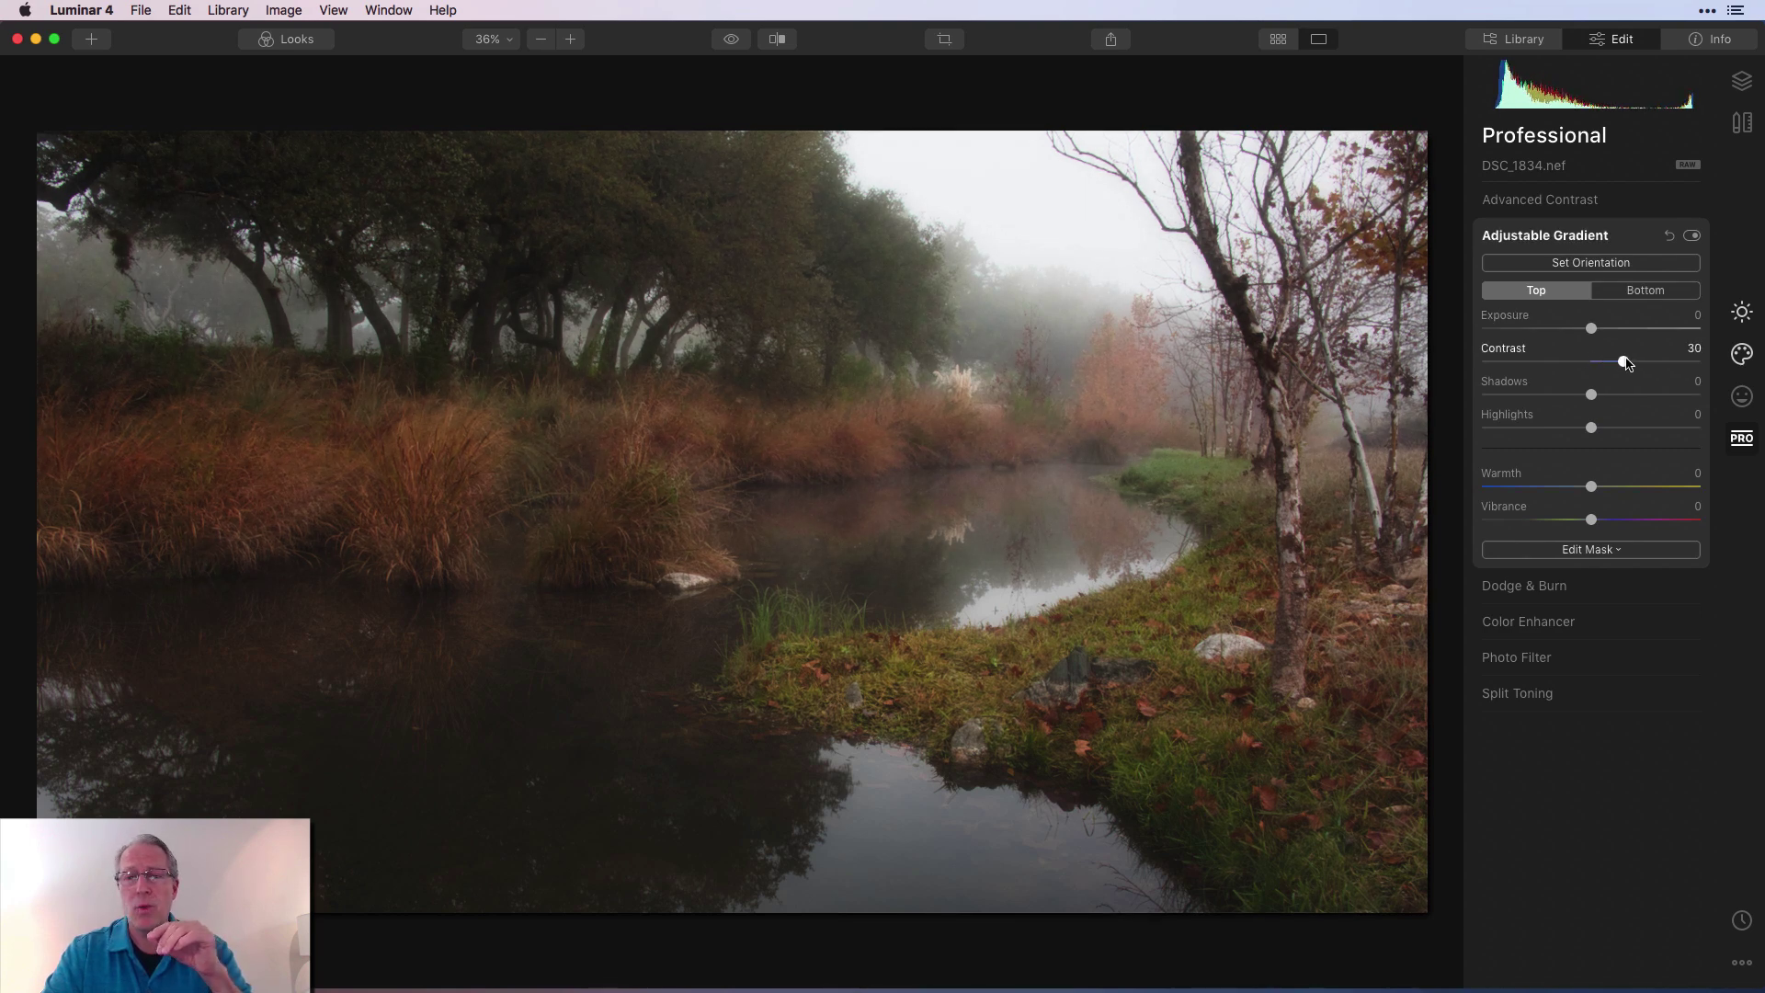
{"action": "left_click", "coordinate": [1659, 293]}
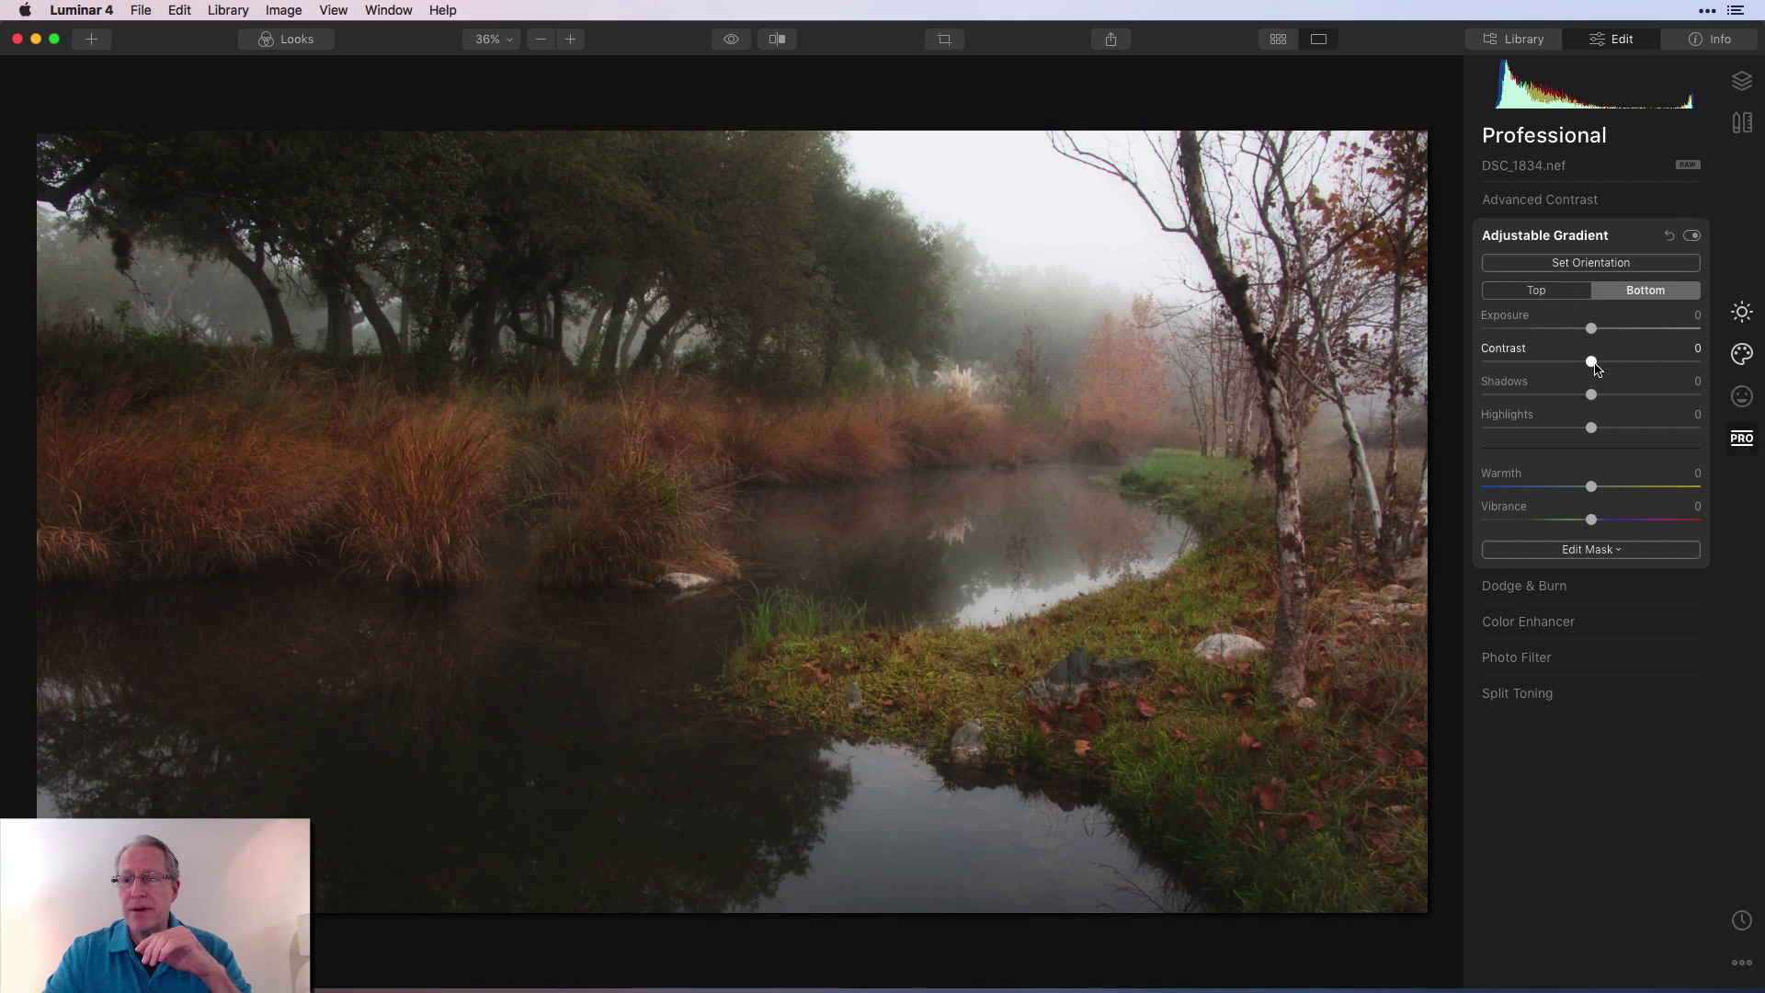
{"action": "left_click_drag", "start_coordinate": [1596, 367], "coordinate": [1622, 366]}
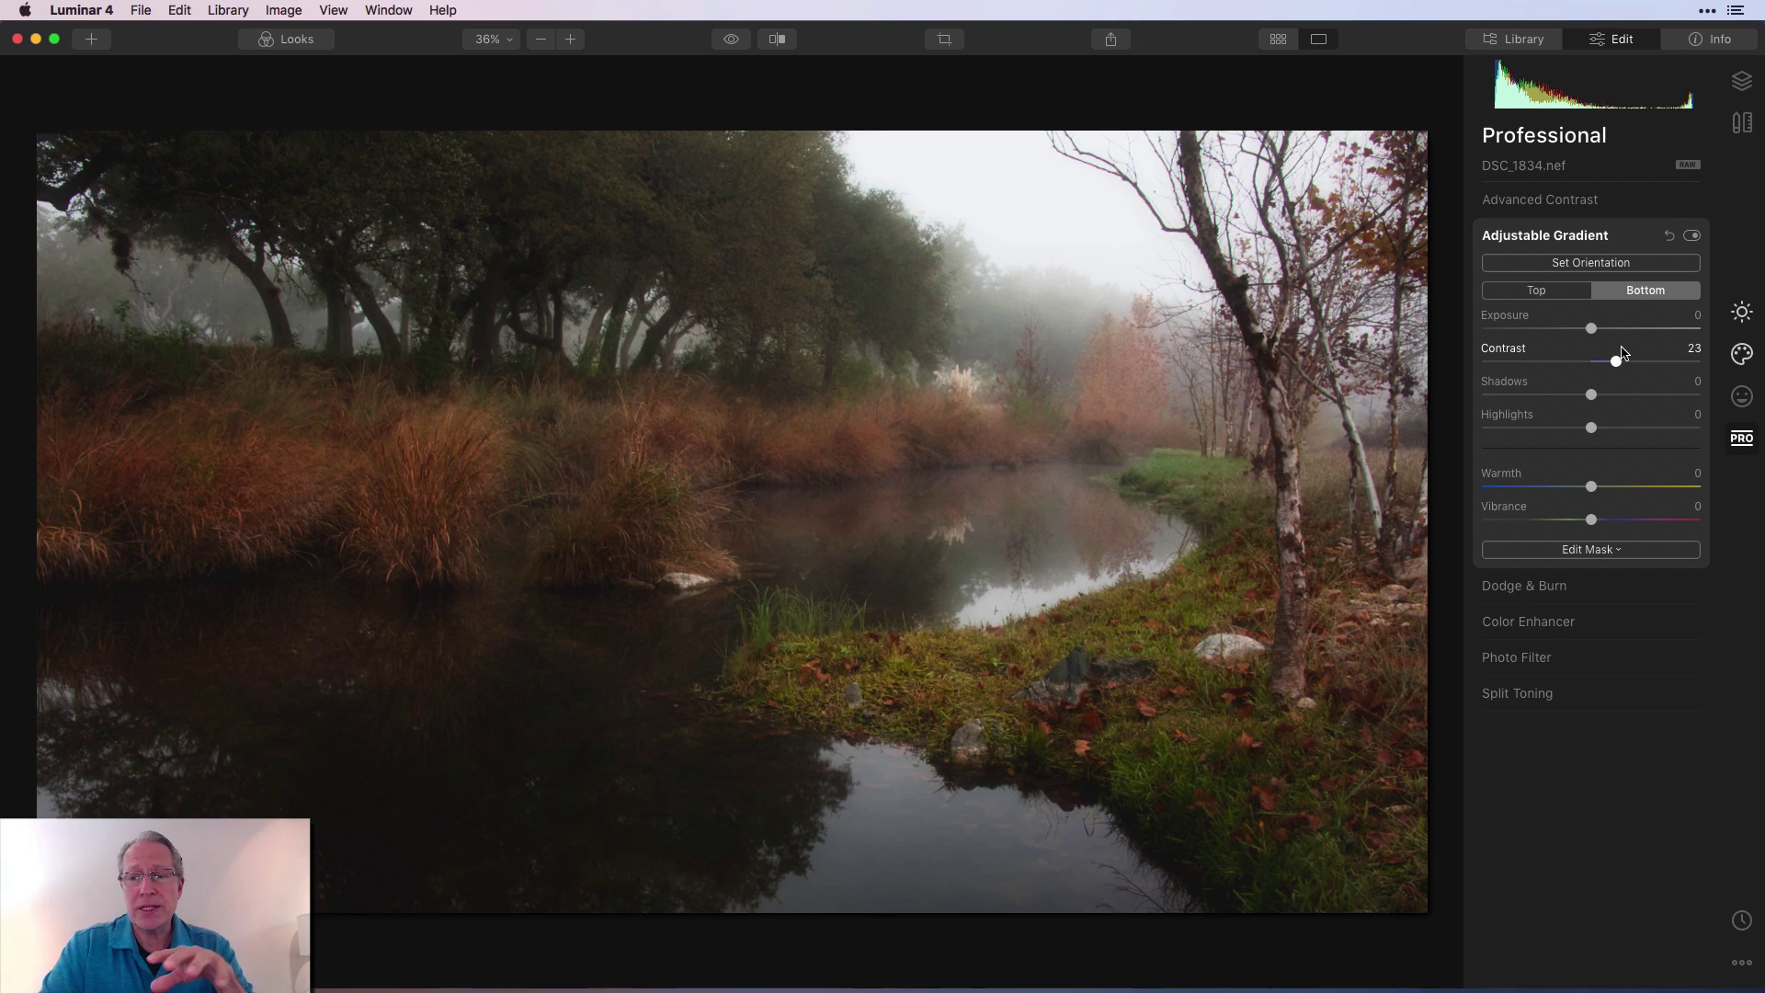
{"action": "left_click", "coordinate": [1692, 235]}
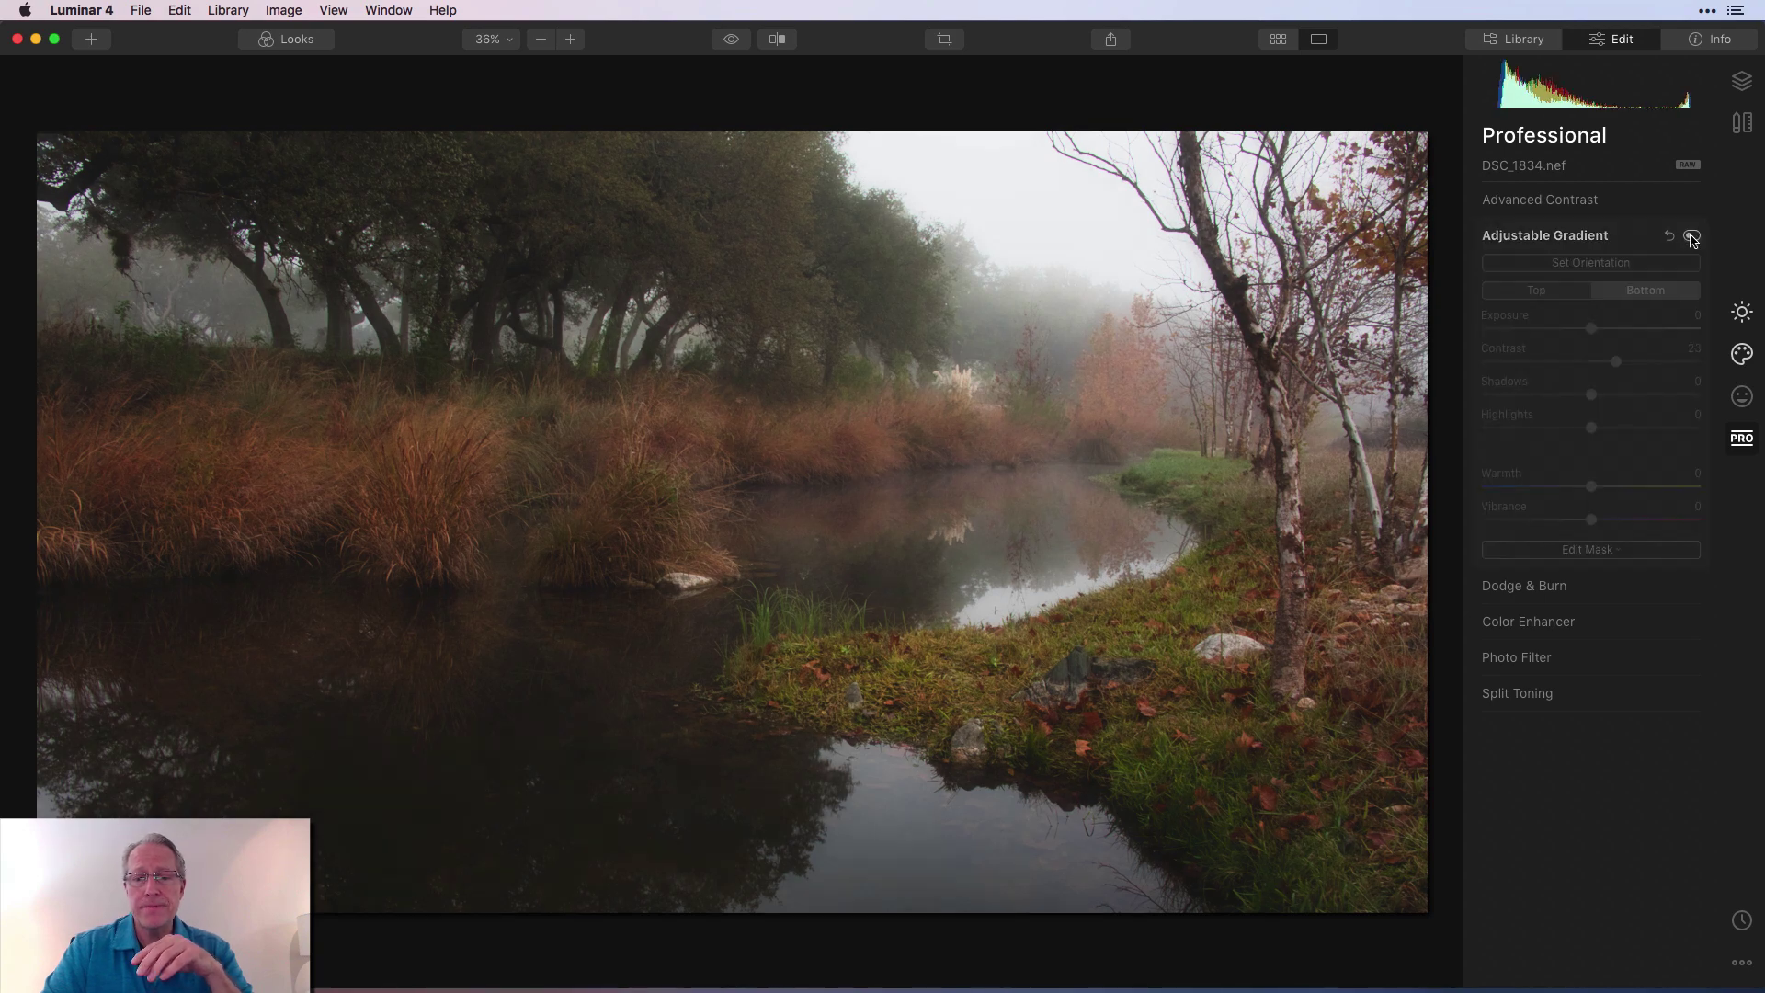
{"action": "left_click", "coordinate": [1692, 236]}
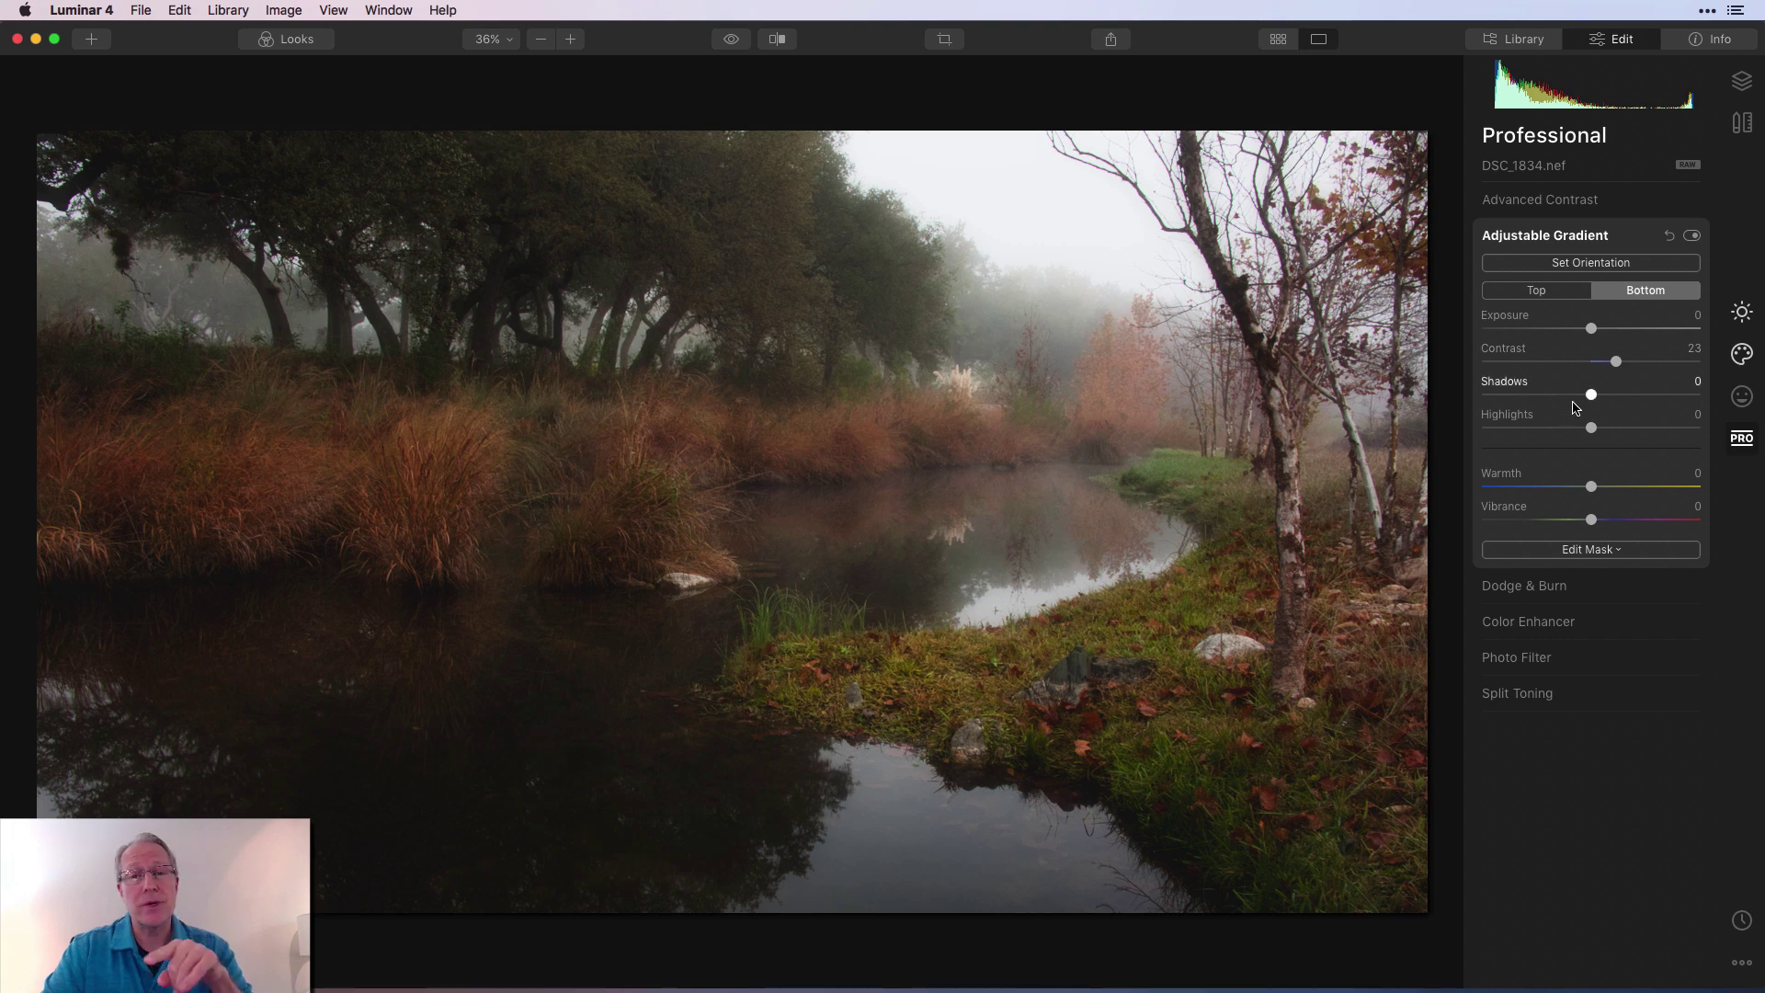
- Raise gradient Shadows to 26 at the bottom and 51 at the top, then compare
{"action": "left_click_drag", "start_coordinate": [1591, 395], "coordinate": [1621, 396]}
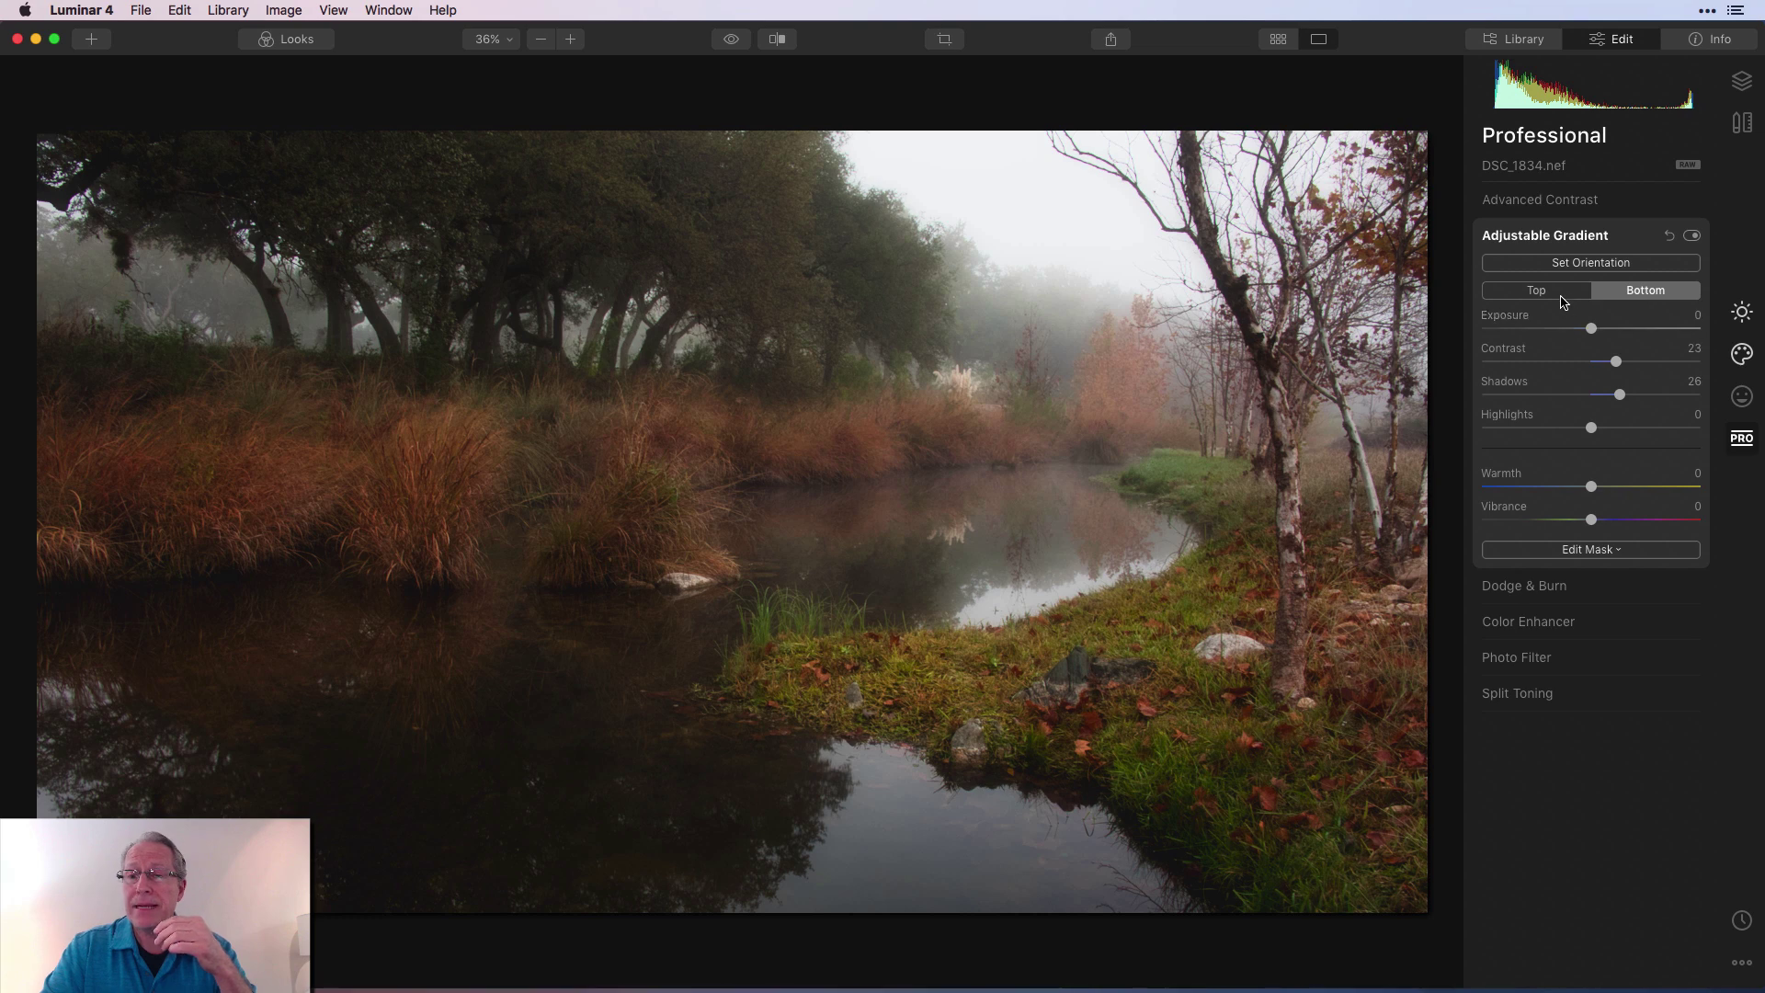
{"action": "left_click", "coordinate": [1563, 292]}
{"action": "left_click_drag", "start_coordinate": [1591, 395], "coordinate": [1650, 395]}
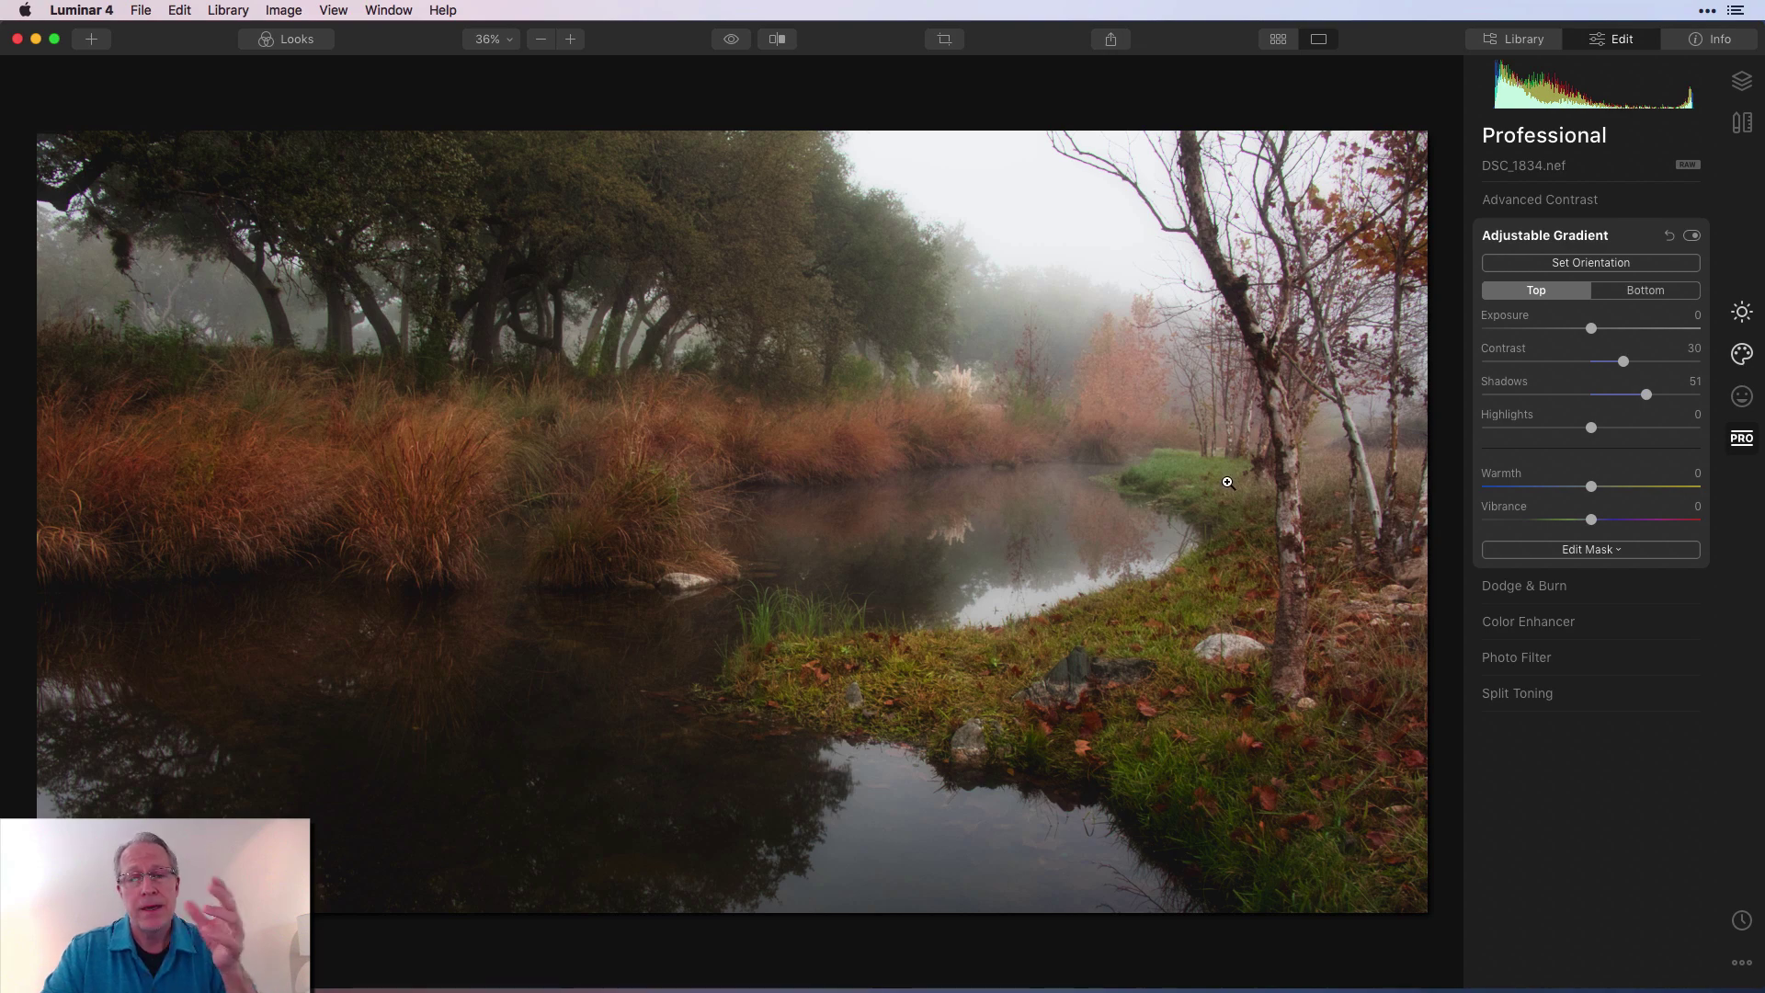
{"action": "left_click", "coordinate": [1691, 237]}
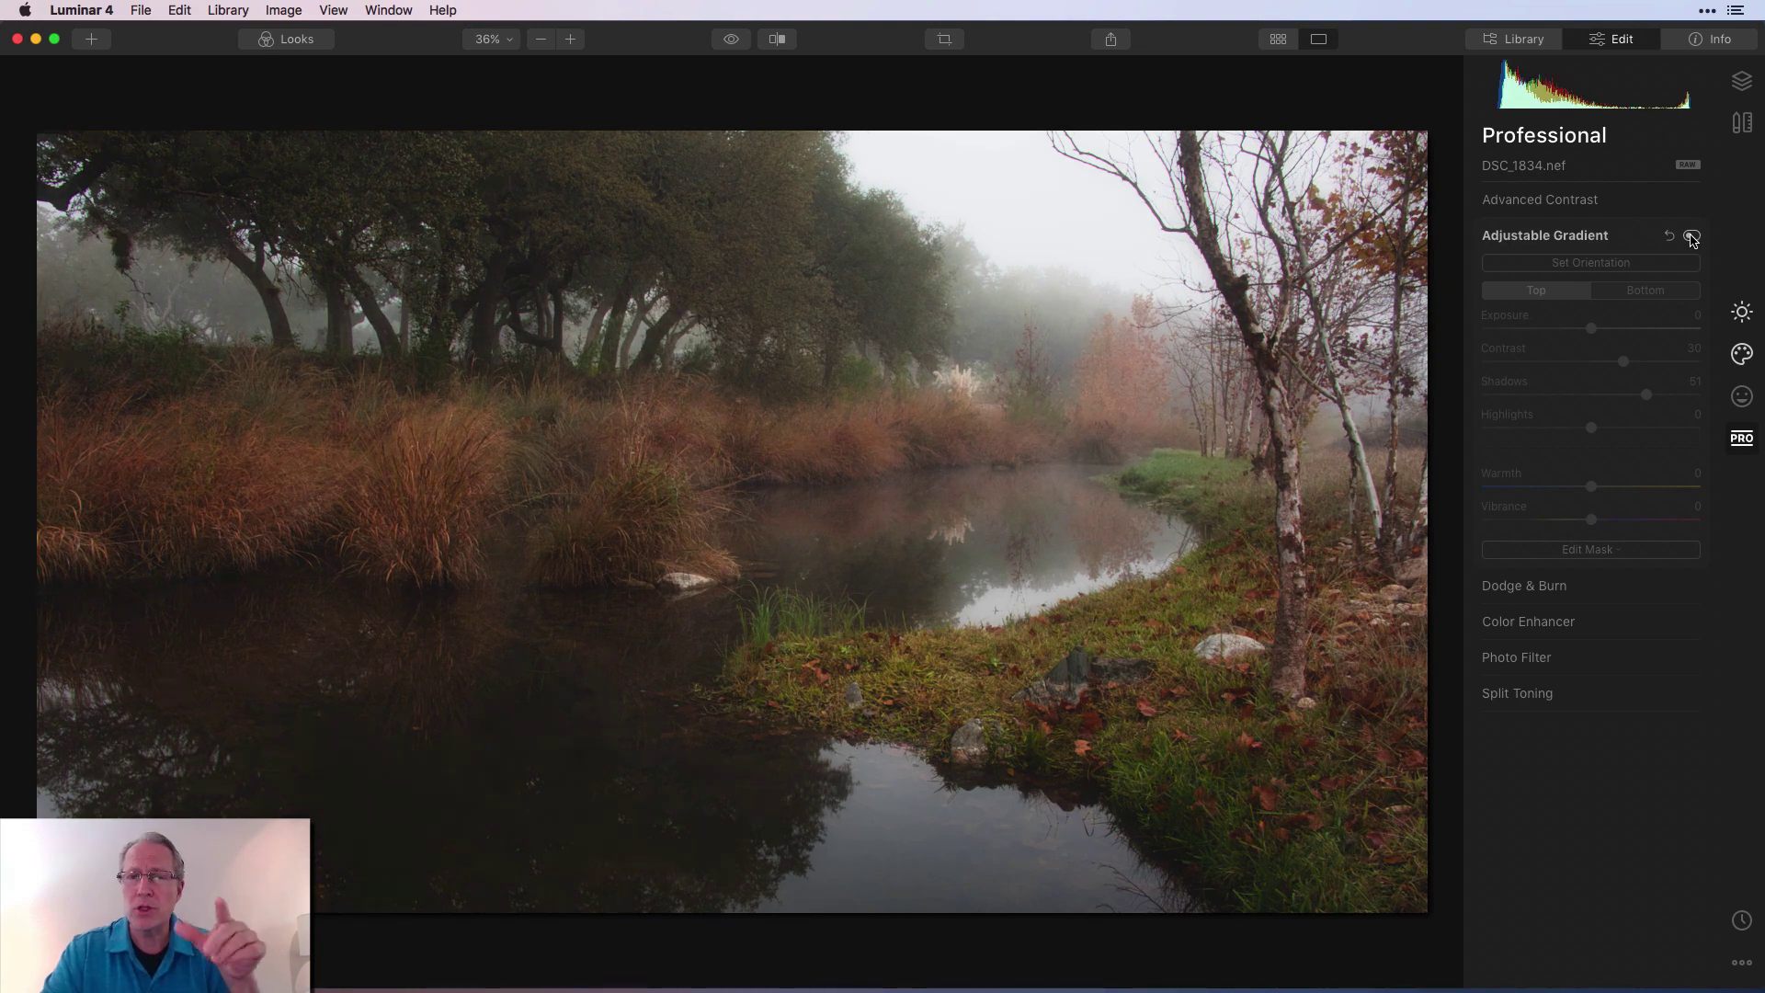
{"action": "left_click", "coordinate": [1692, 236]}
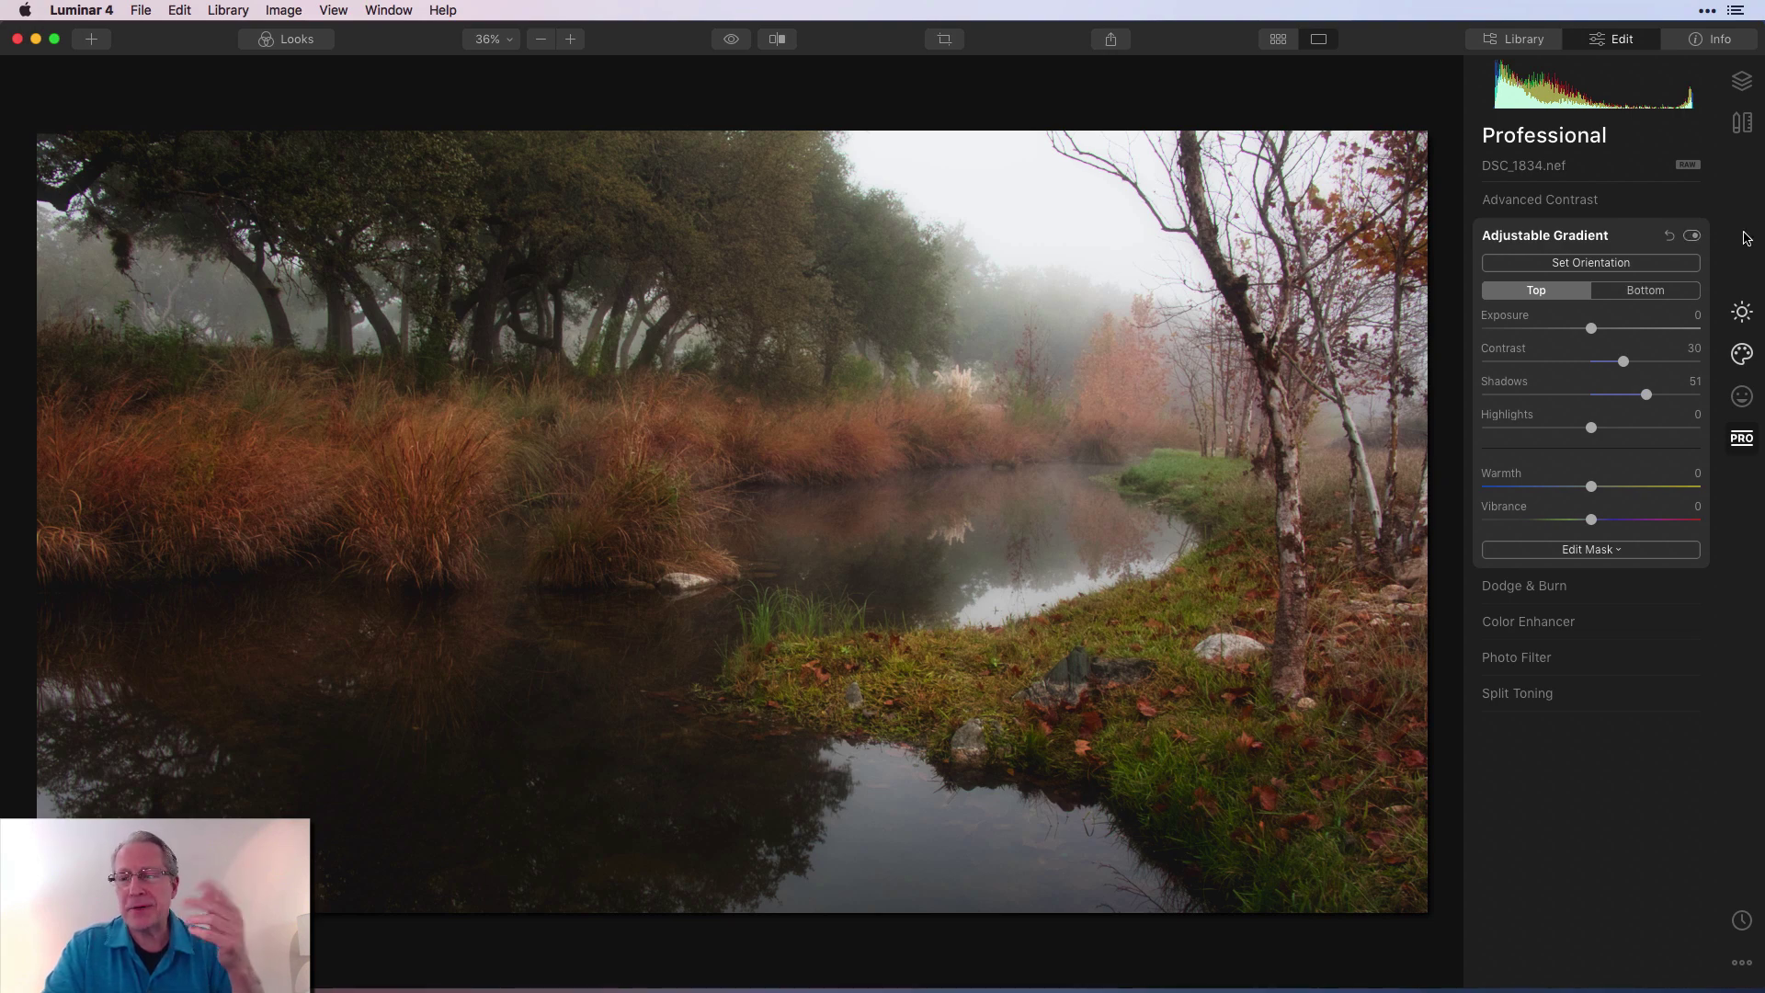
- Apply High Key at Amount 40, raising its Standard and Dynamic strength
{"action": "left_click", "coordinate": [1729, 401]}
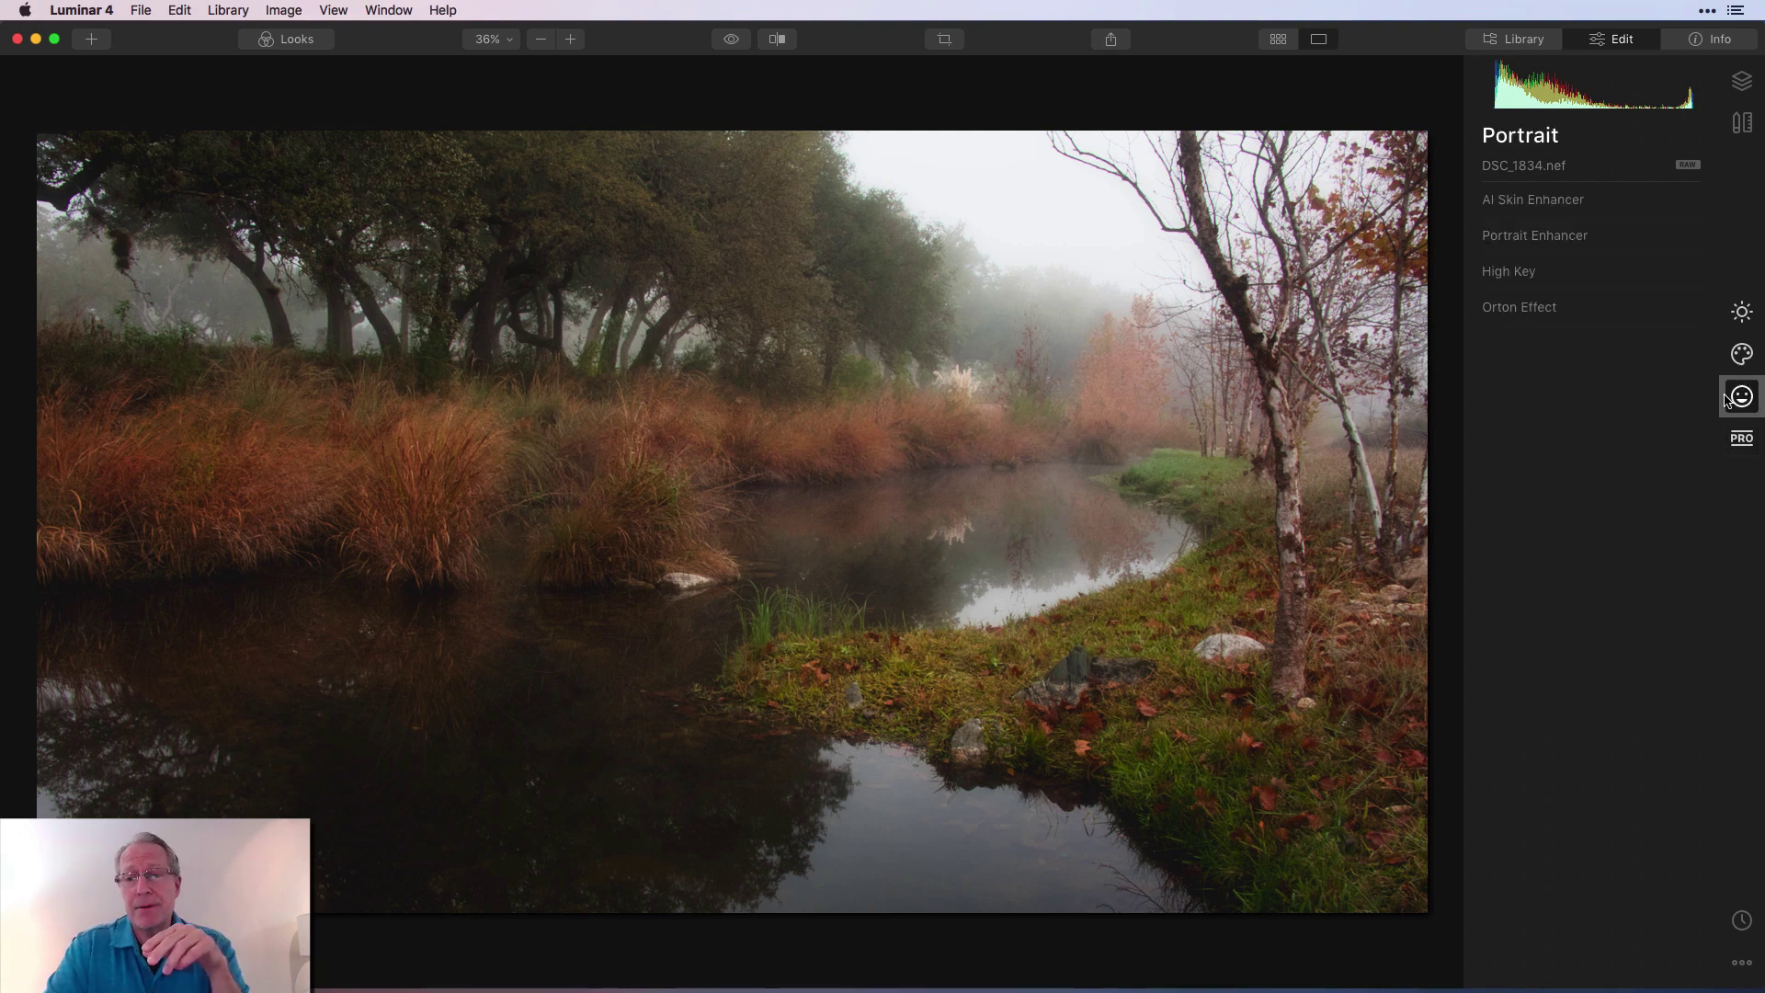
{"action": "left_click", "coordinate": [1500, 273]}
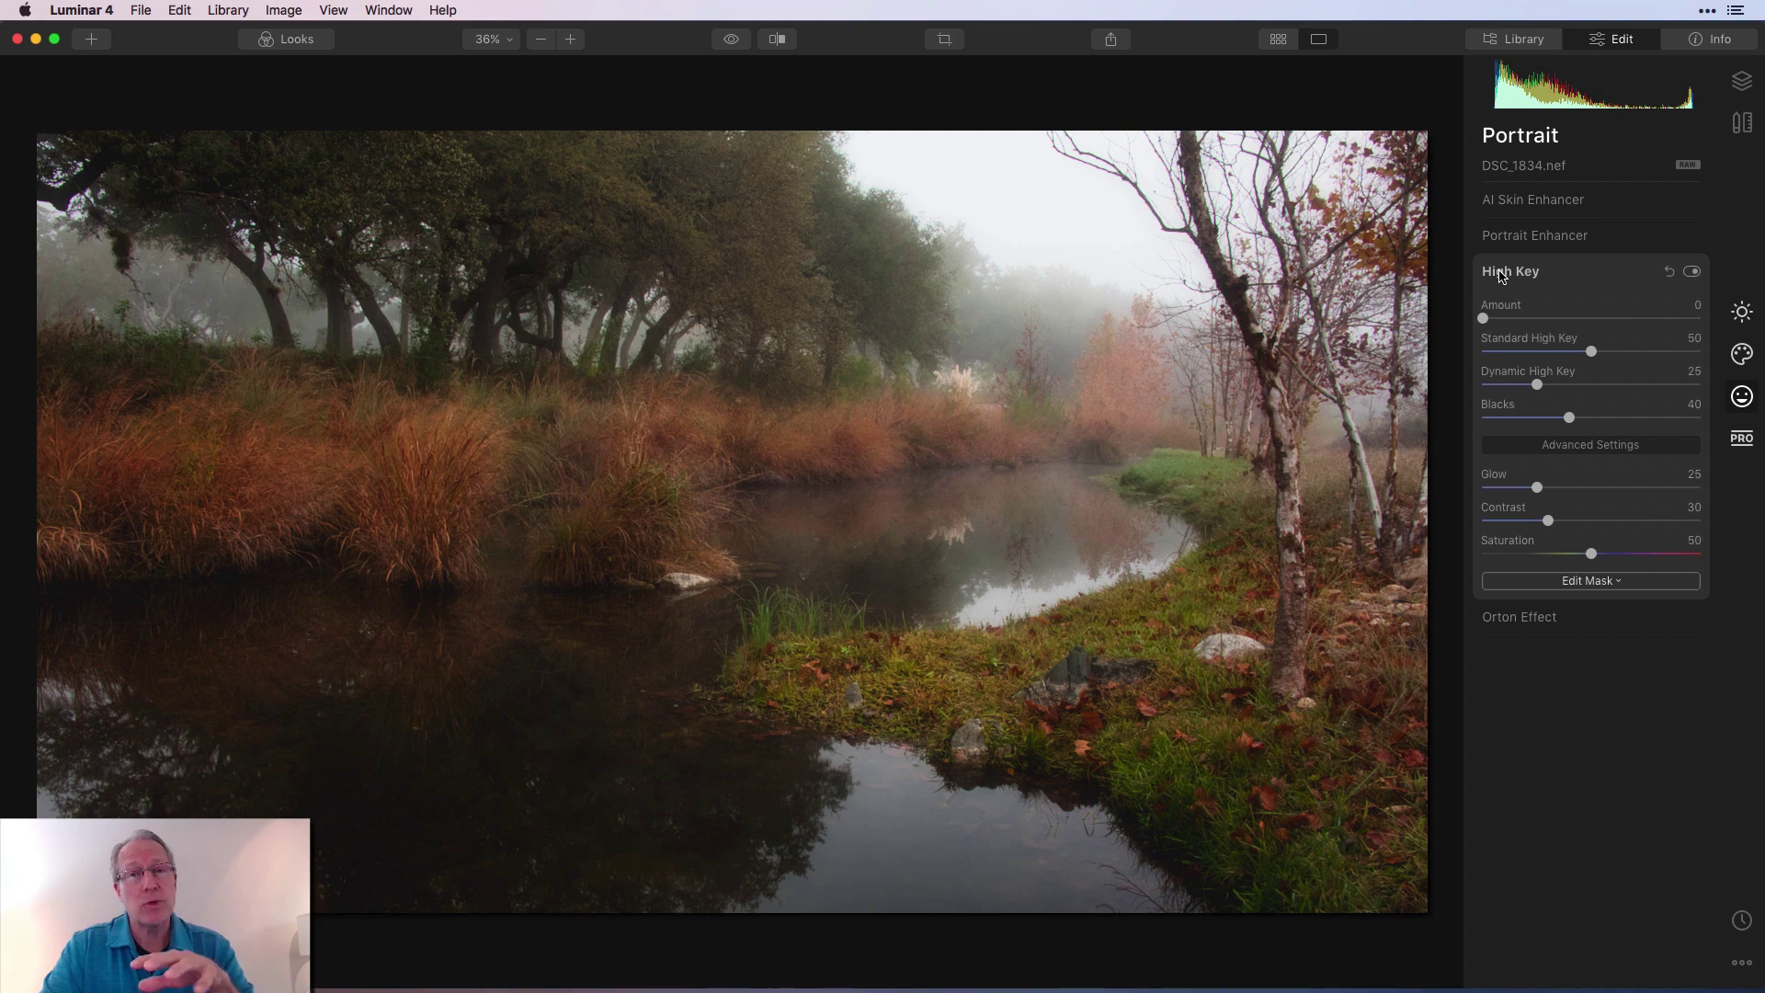
{"action": "left_click_drag", "start_coordinate": [1483, 318], "coordinate": [1576, 322]}
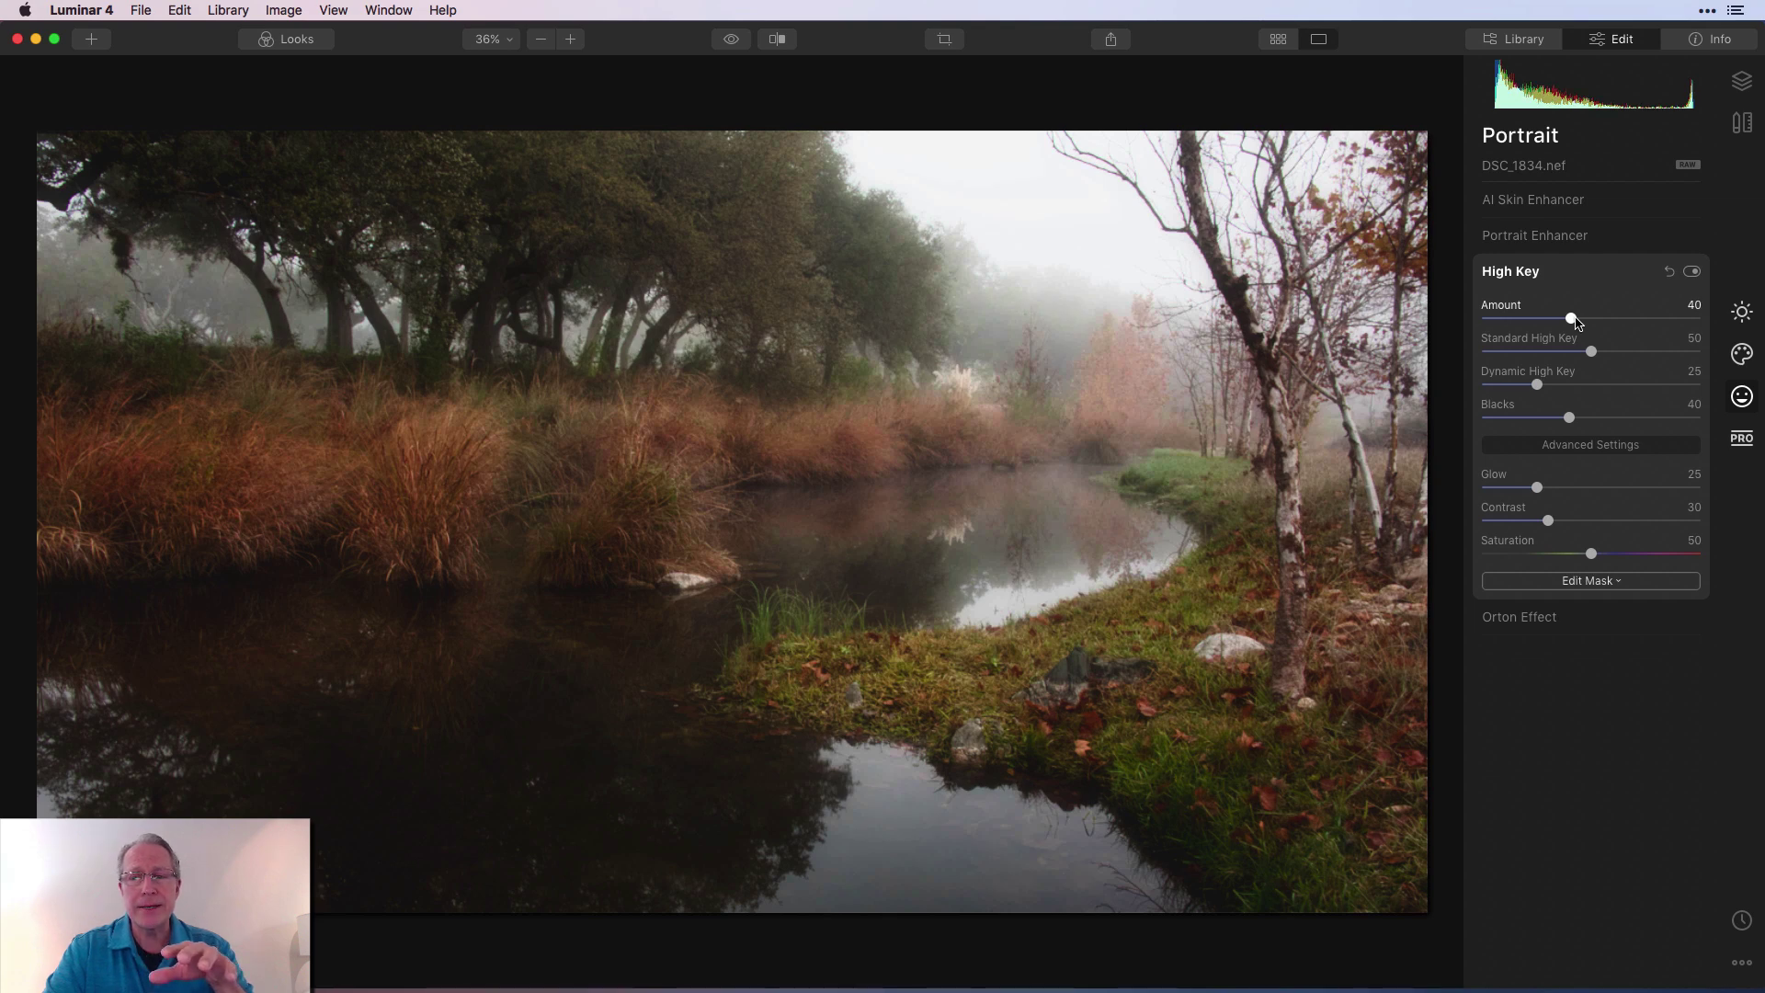
{"action": "left_click_drag", "start_coordinate": [1592, 352], "coordinate": [1626, 354]}
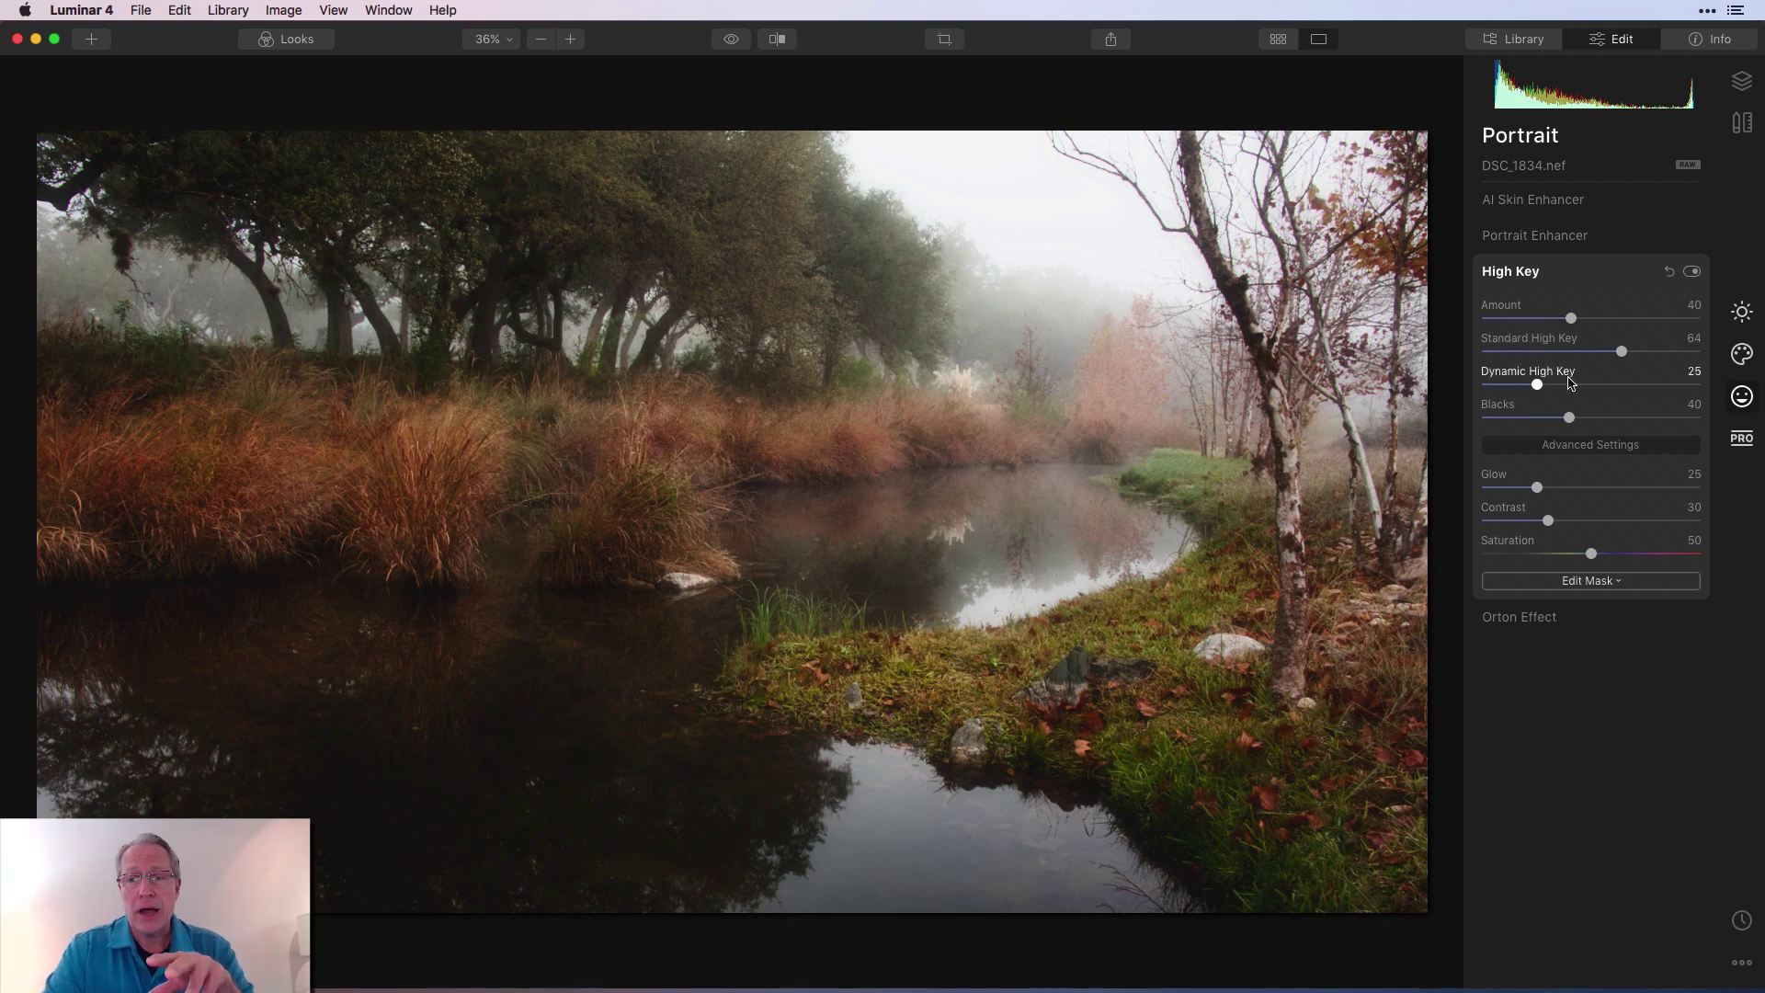
{"action": "left_click_drag", "start_coordinate": [1538, 386], "coordinate": [1636, 387]}
- Set the High Key Glow to 67 and toggle the effect off and on to compare
{"action": "left_click_drag", "start_coordinate": [1539, 489], "coordinate": [1630, 491]}
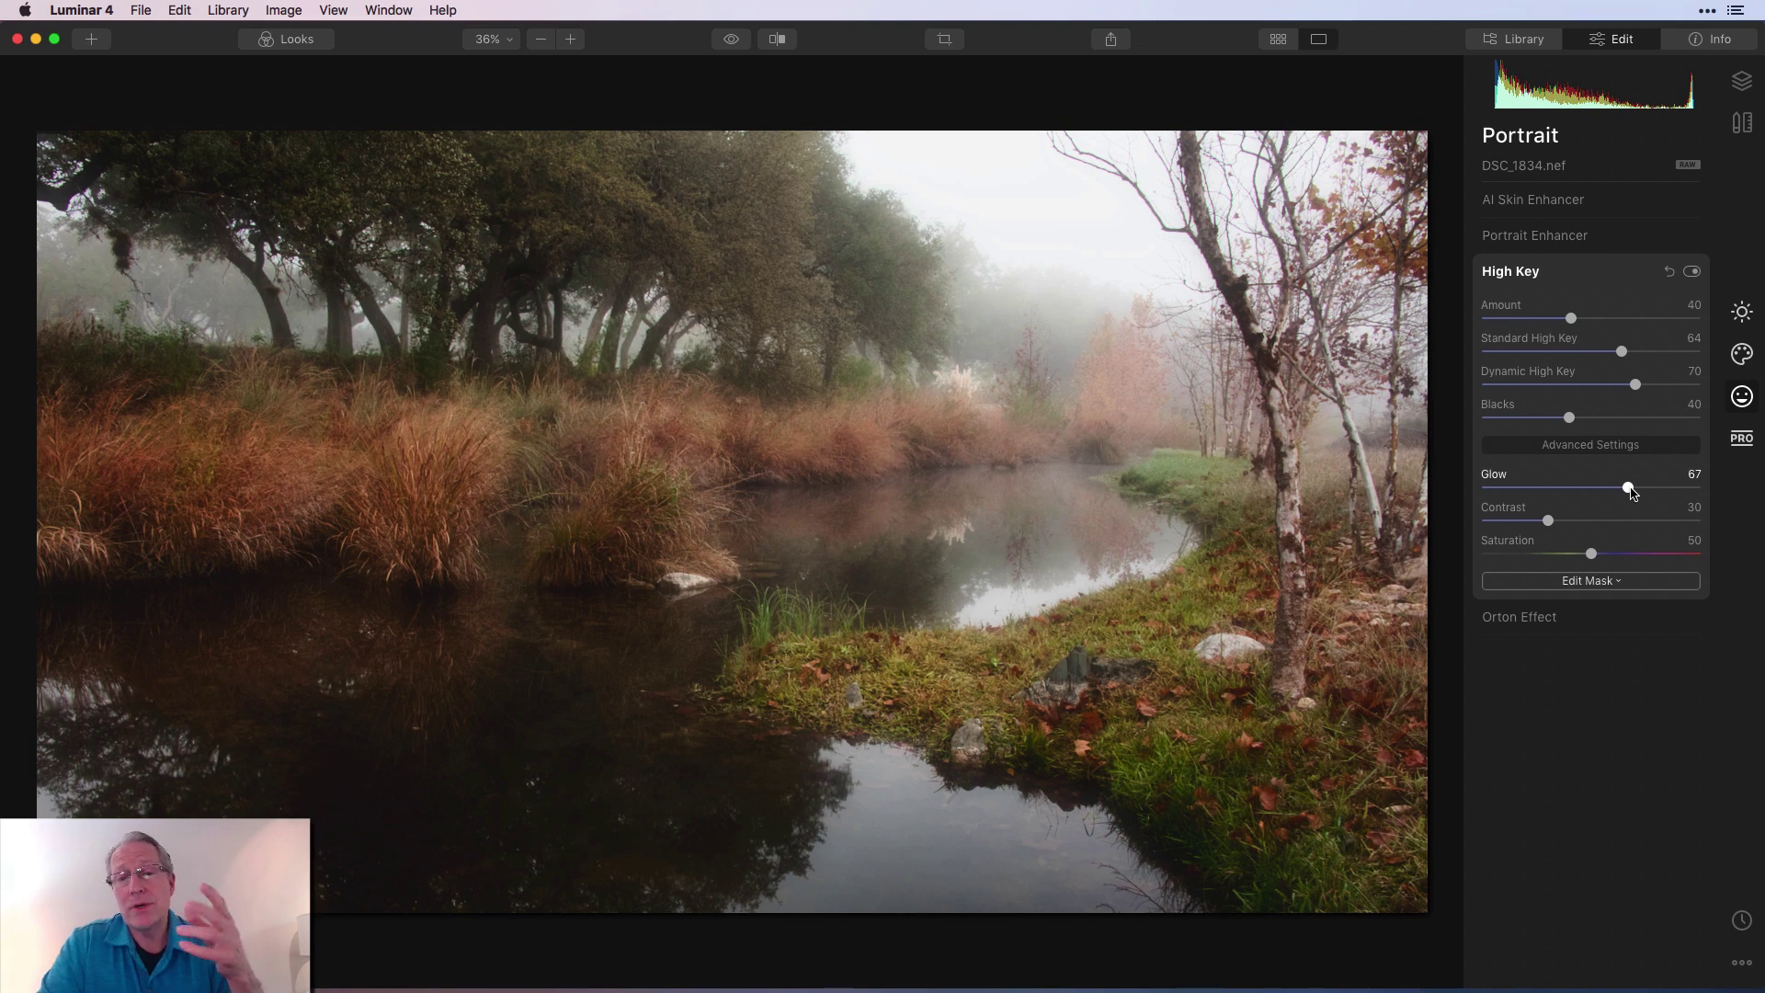
{"action": "mouse_move", "coordinate": [1631, 494]}
{"action": "left_mouse_down"}
{"action": "mouse_move", "coordinate": [1424, 490]}
{"action": "mouse_move", "coordinate": [1630, 487]}
{"action": "left_mouse_up"}
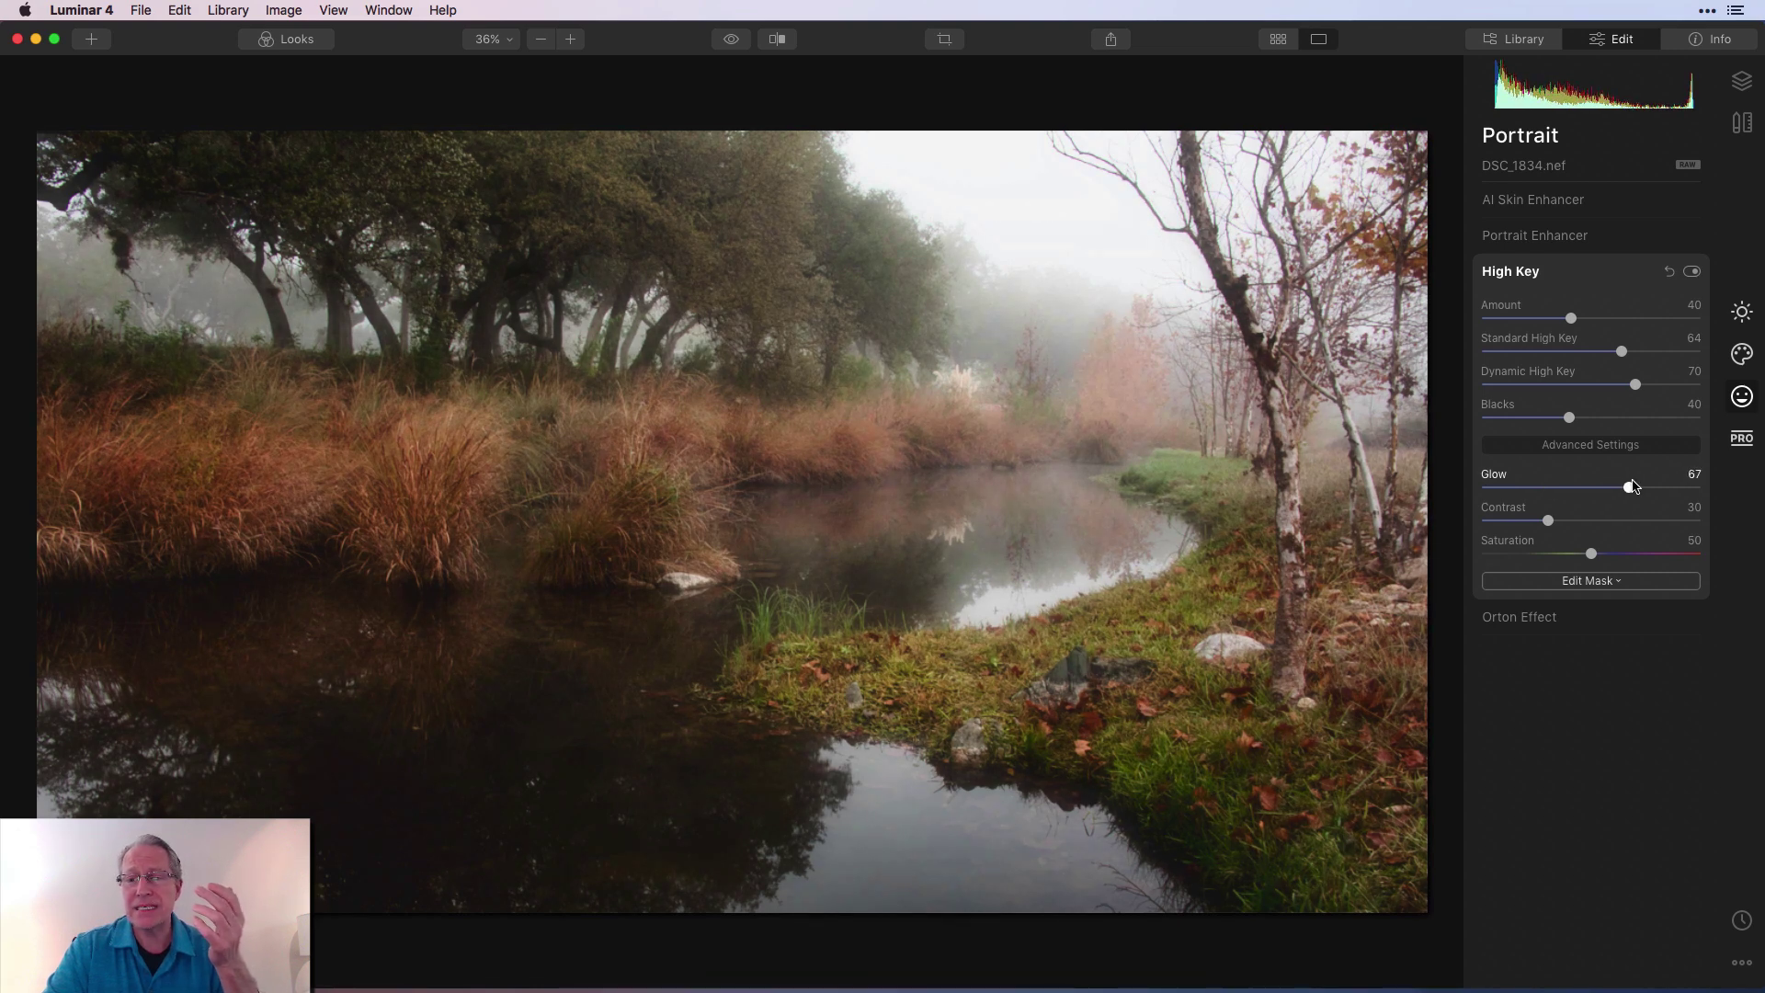
{"action": "left_click", "coordinate": [1691, 273]}
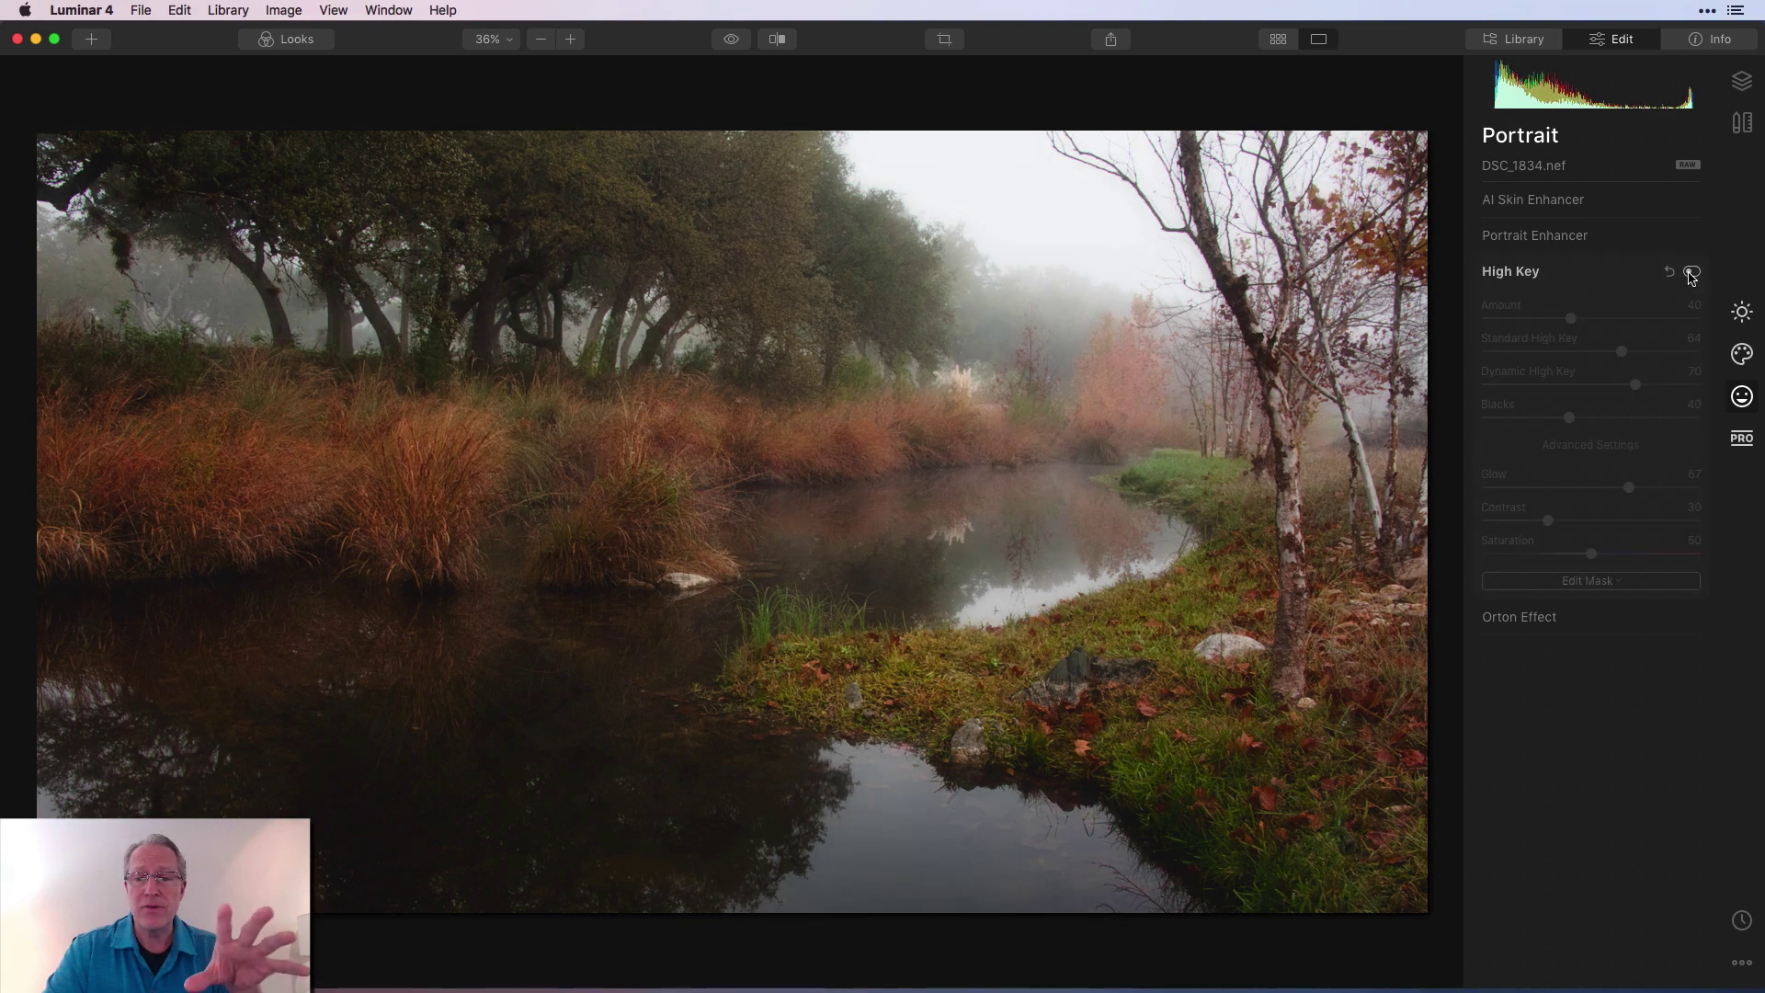
{"action": "left_click", "coordinate": [1691, 273]}
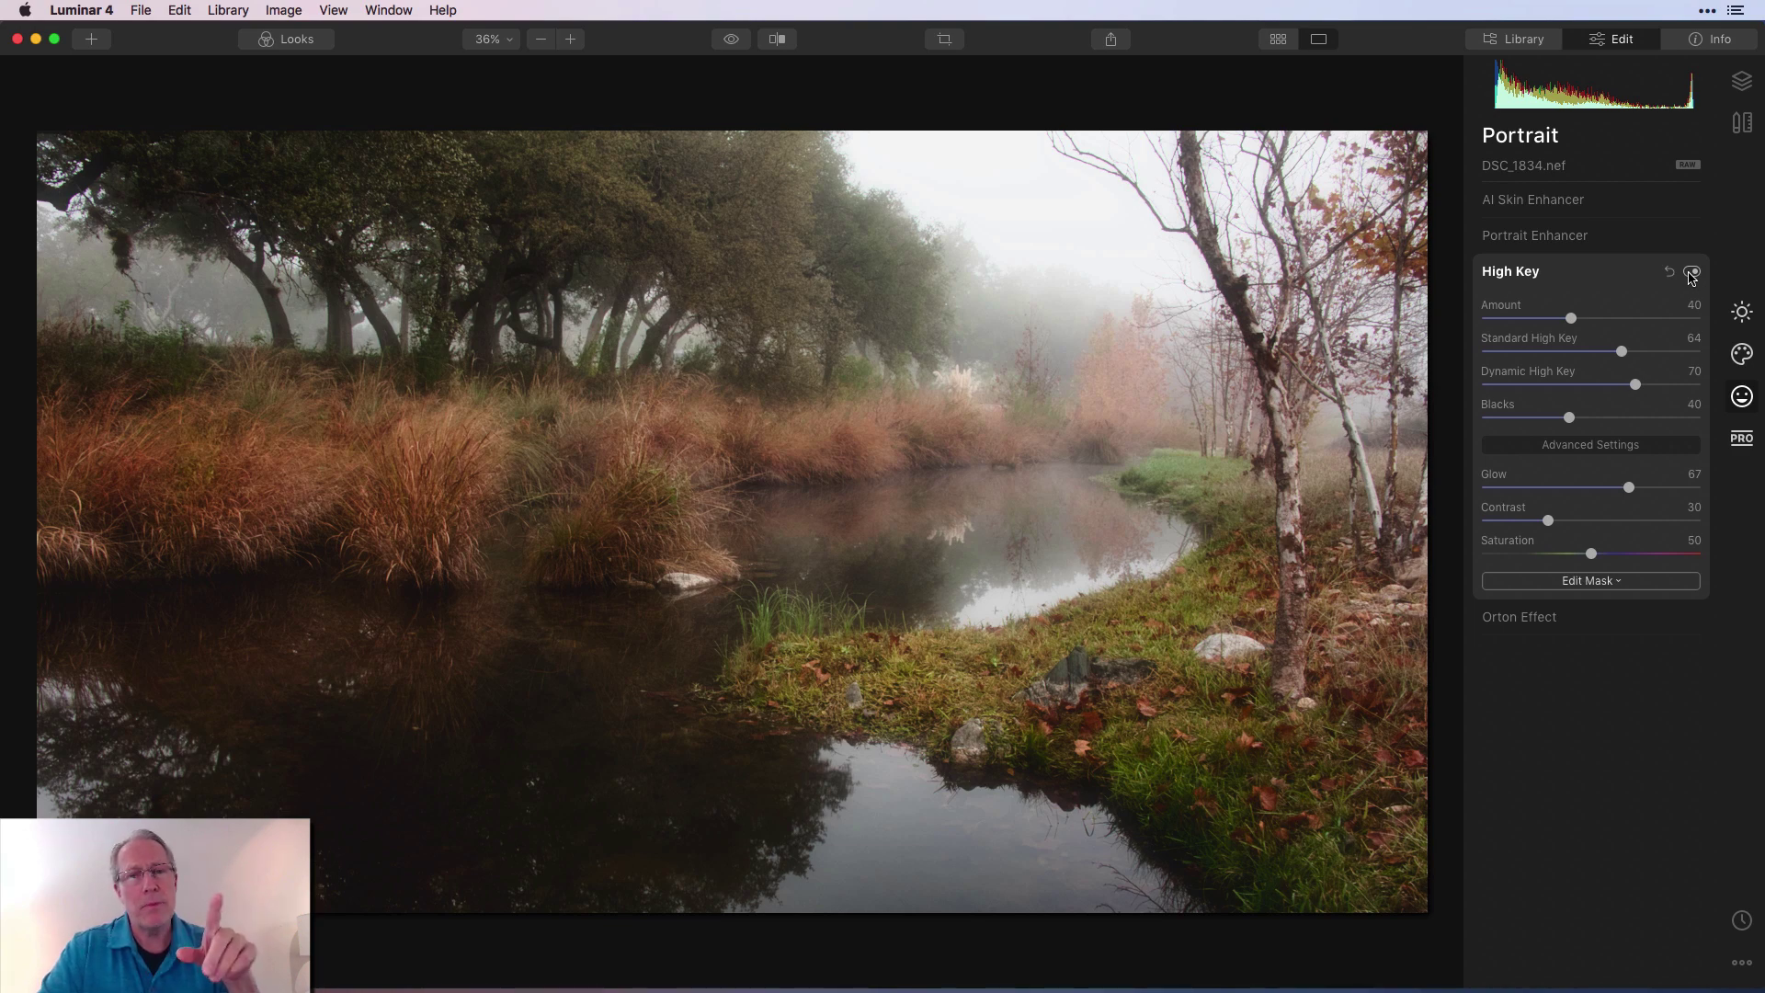
- Set the Orton Effect to Type 2 with Amount 66
{"action": "left_click", "coordinate": [1552, 614]}
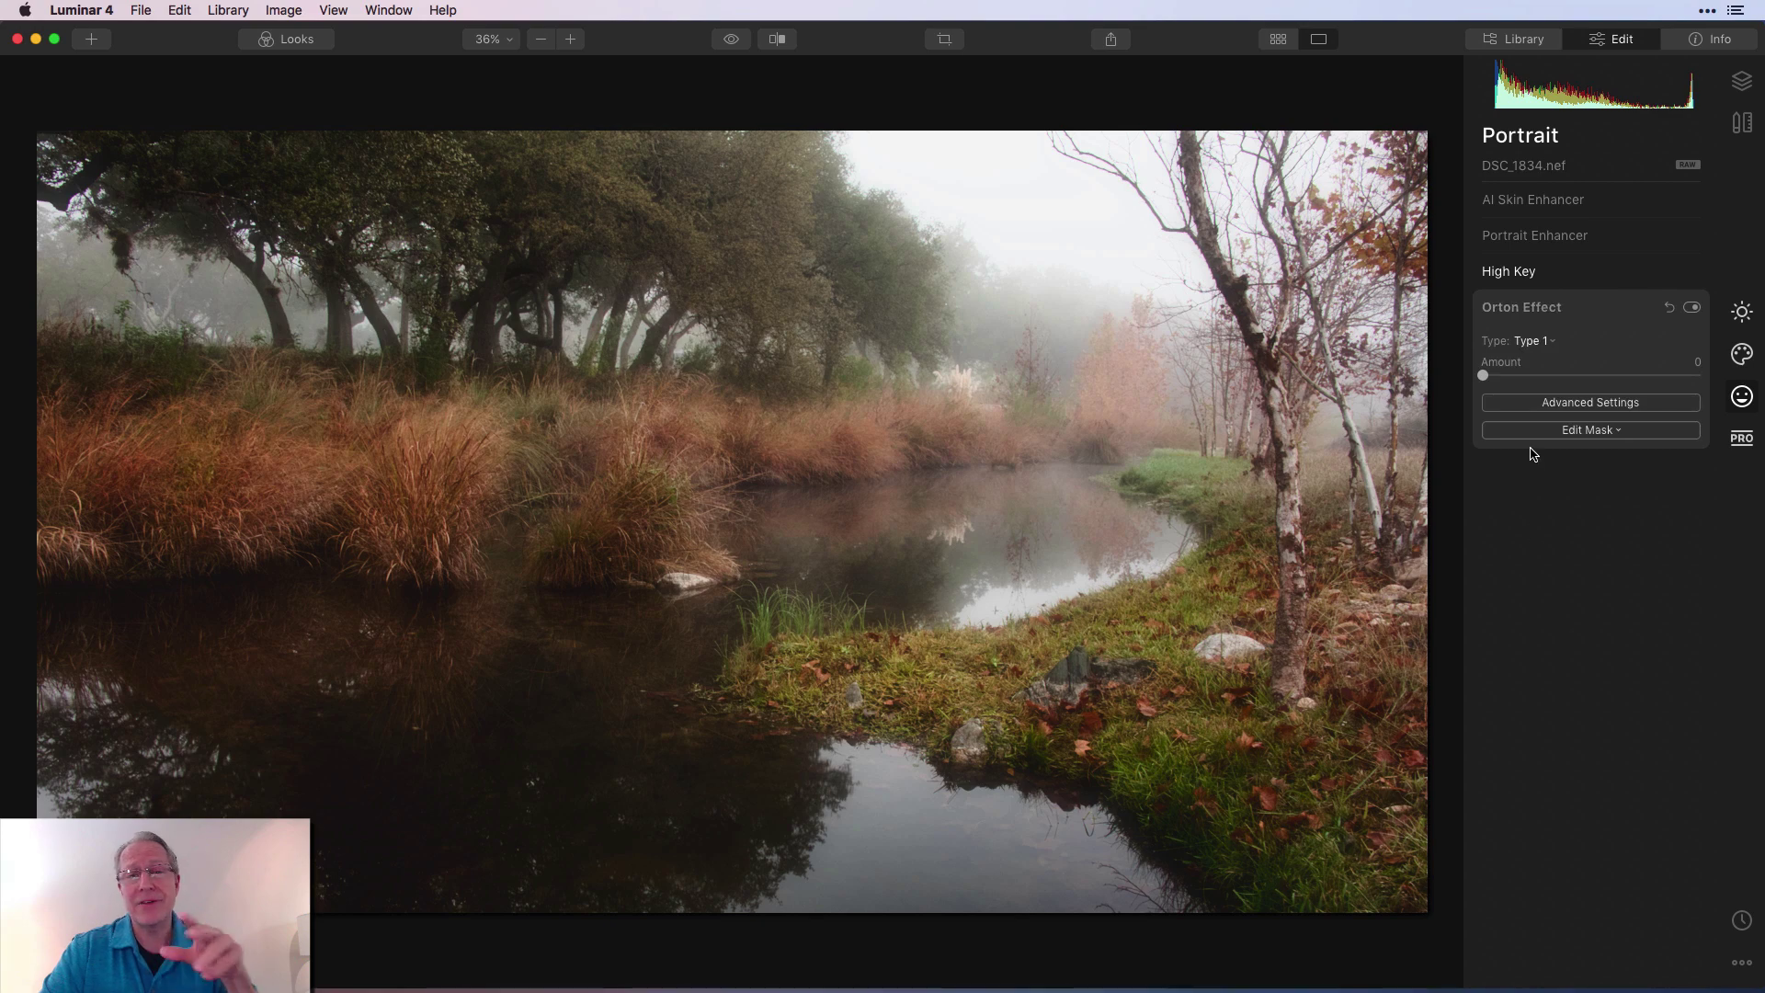
{"action": "left_click", "coordinate": [1542, 342]}
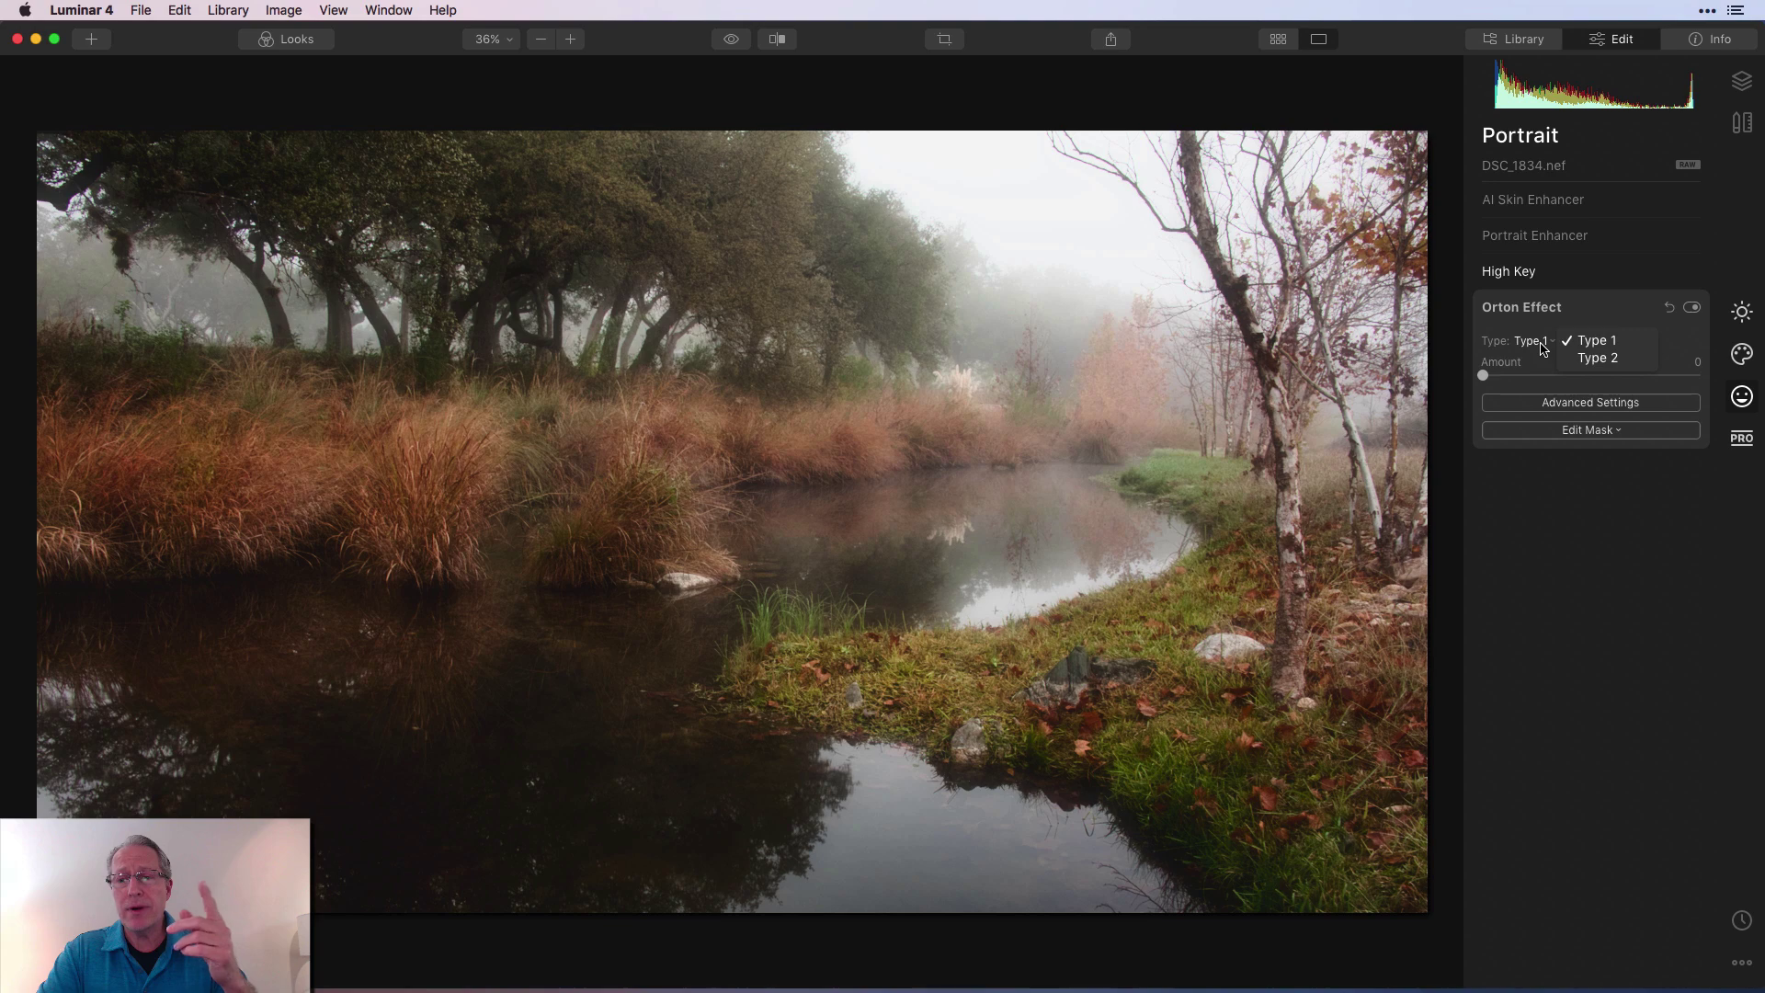
{"action": "left_click", "coordinate": [1484, 376]}
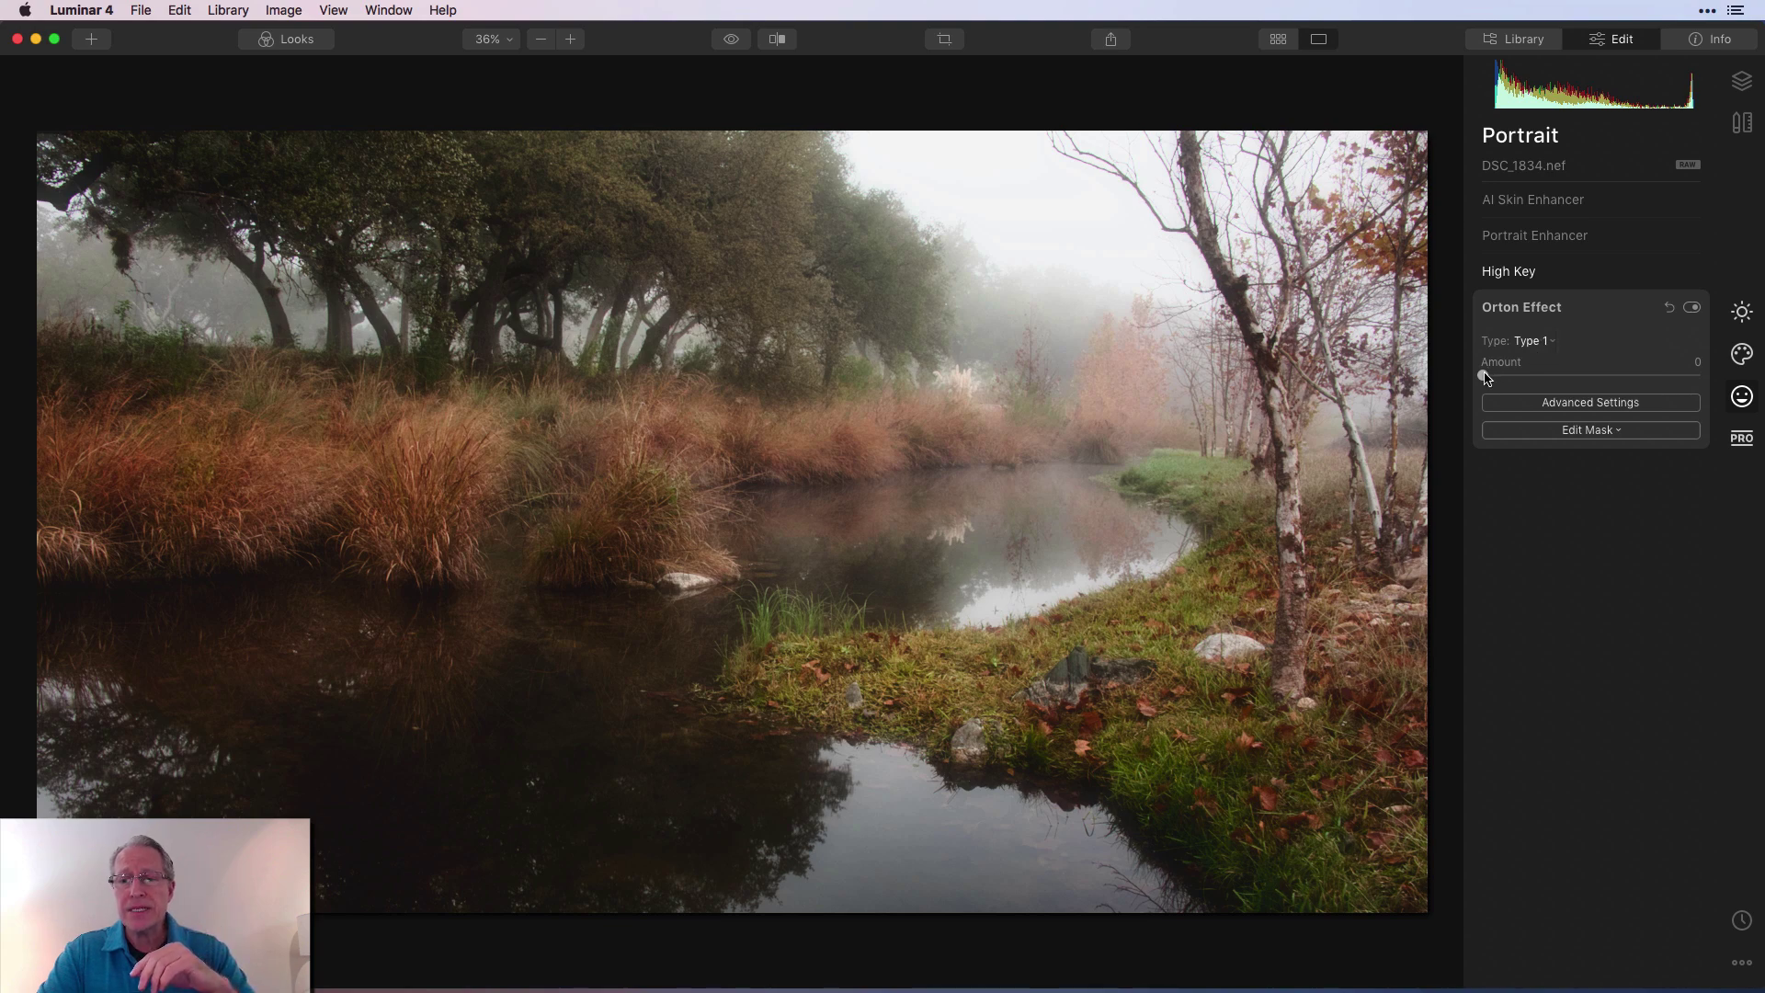
{"action": "left_click", "coordinate": [1533, 341]}
{"action": "left_click", "coordinate": [1596, 357]}
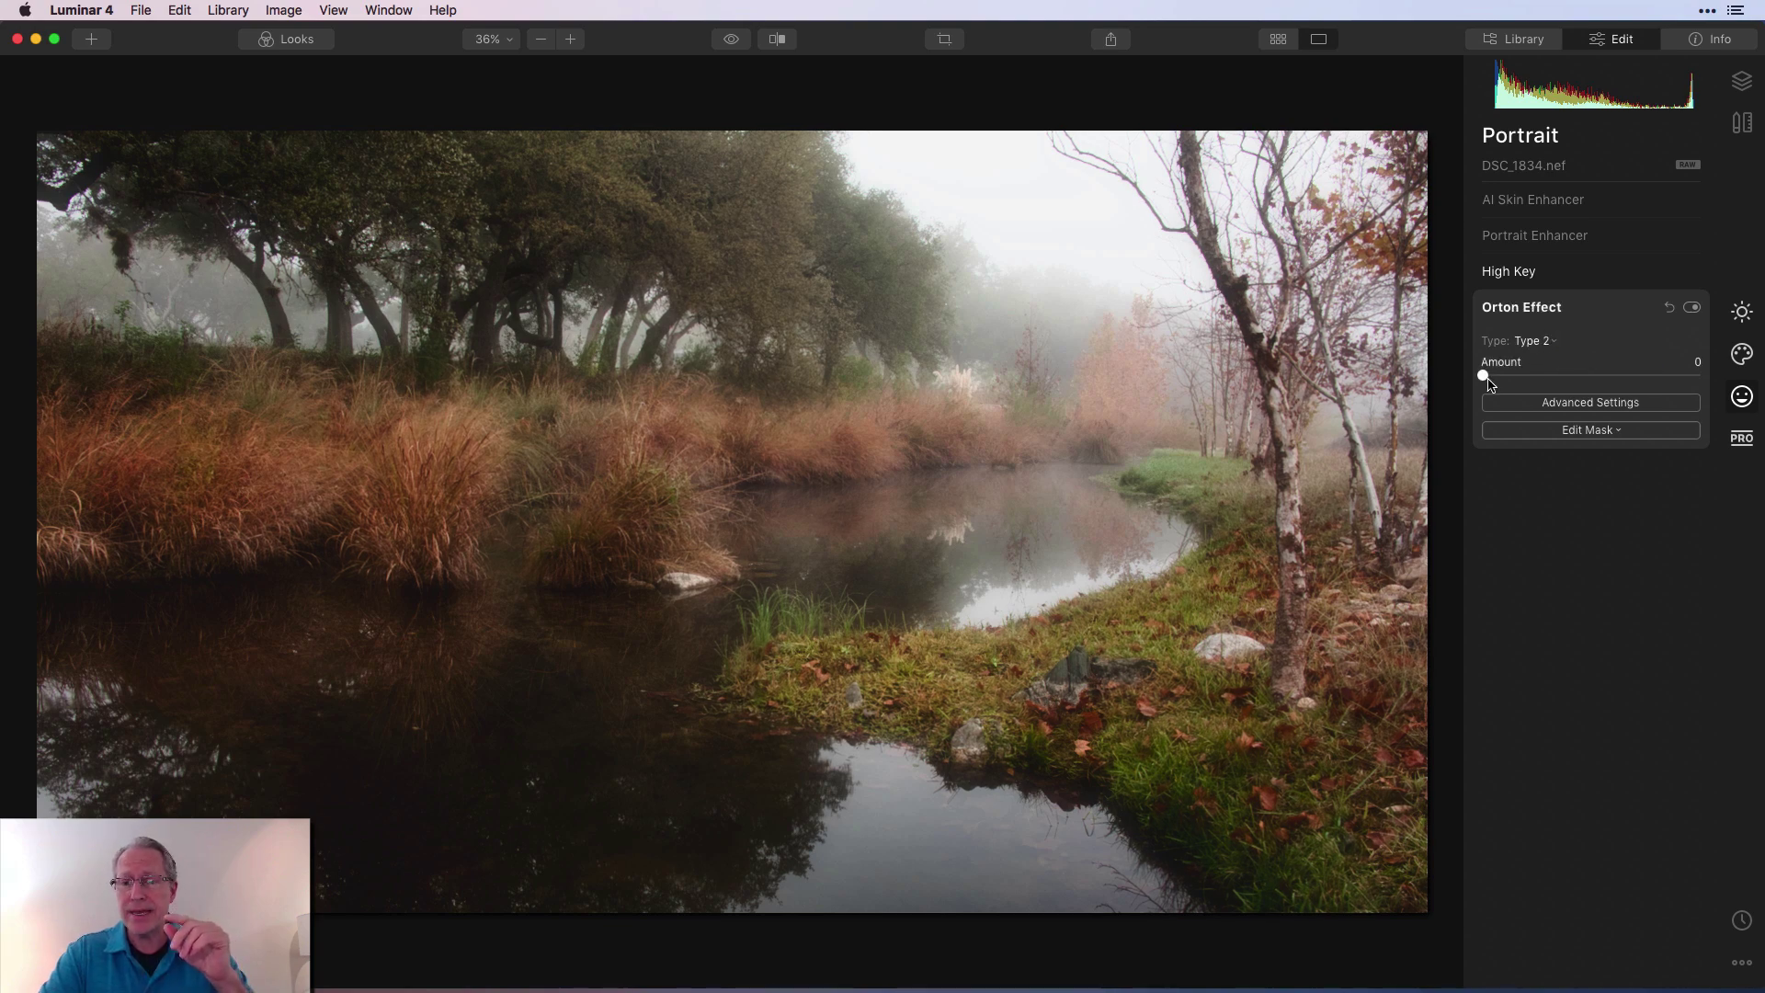
{"action": "left_click_drag", "start_coordinate": [1488, 383], "coordinate": [1636, 381]}
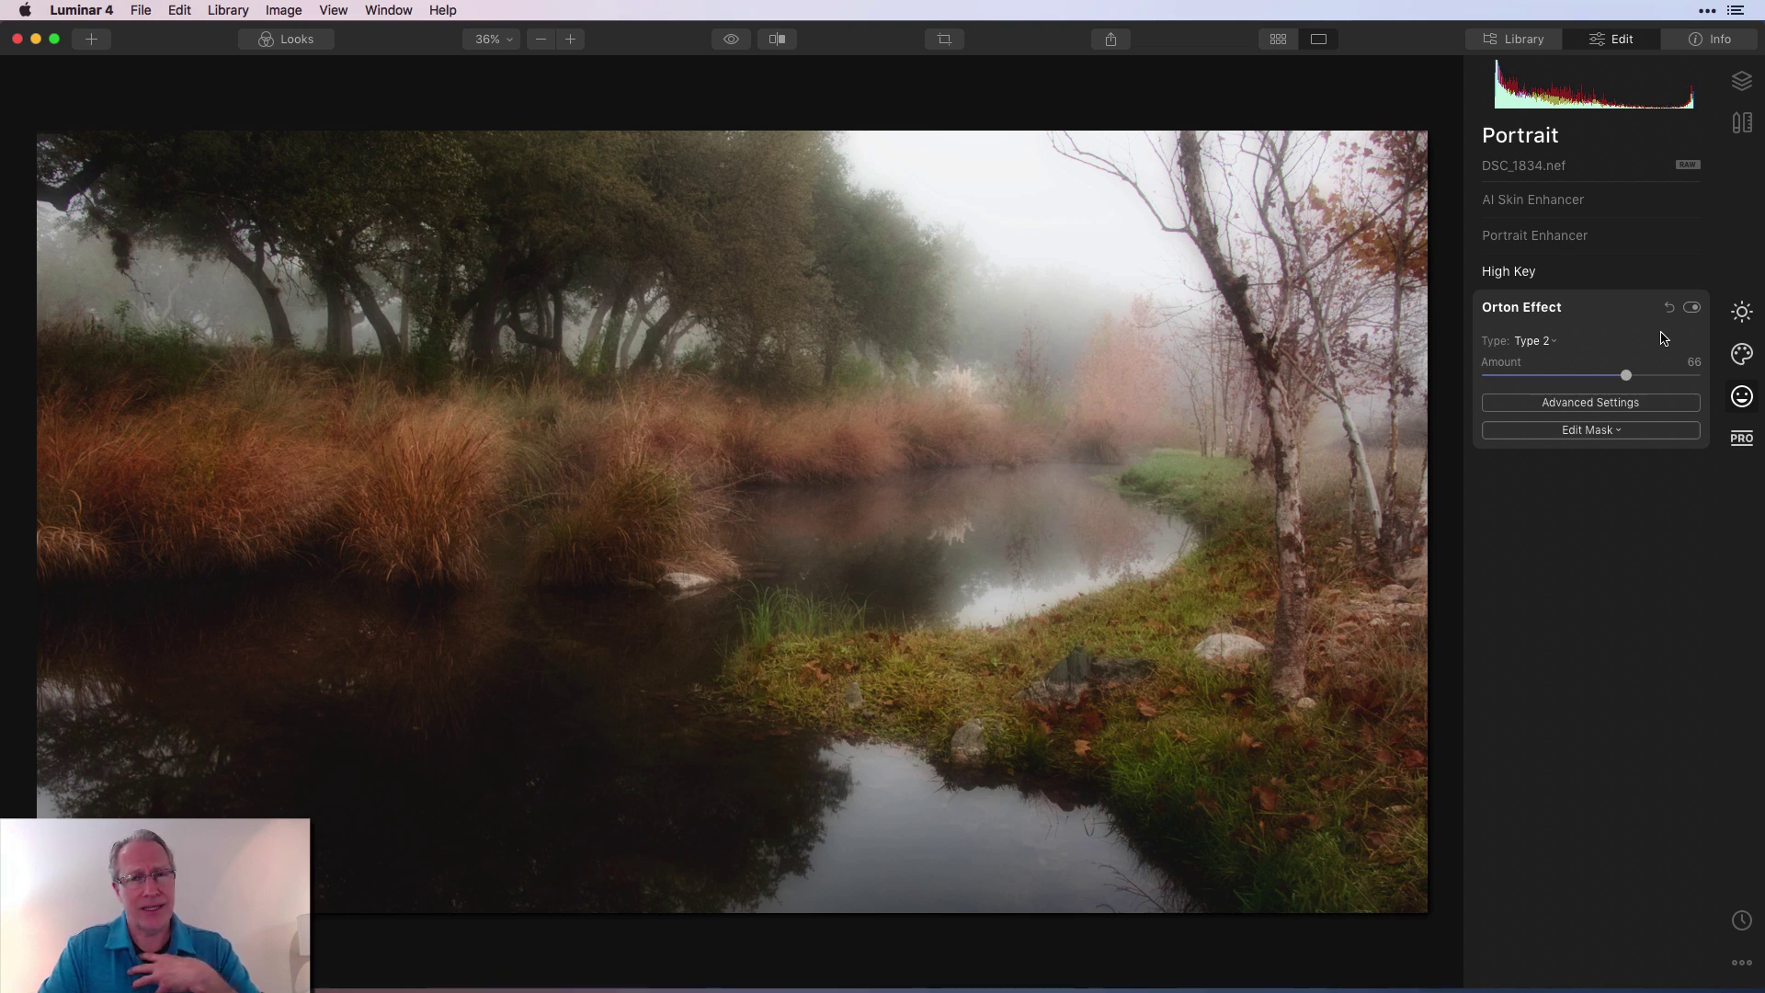
- Toggle the Orton Effect off and on to compare, then collapse its settings
{"action": "left_click", "coordinate": [1692, 308]}
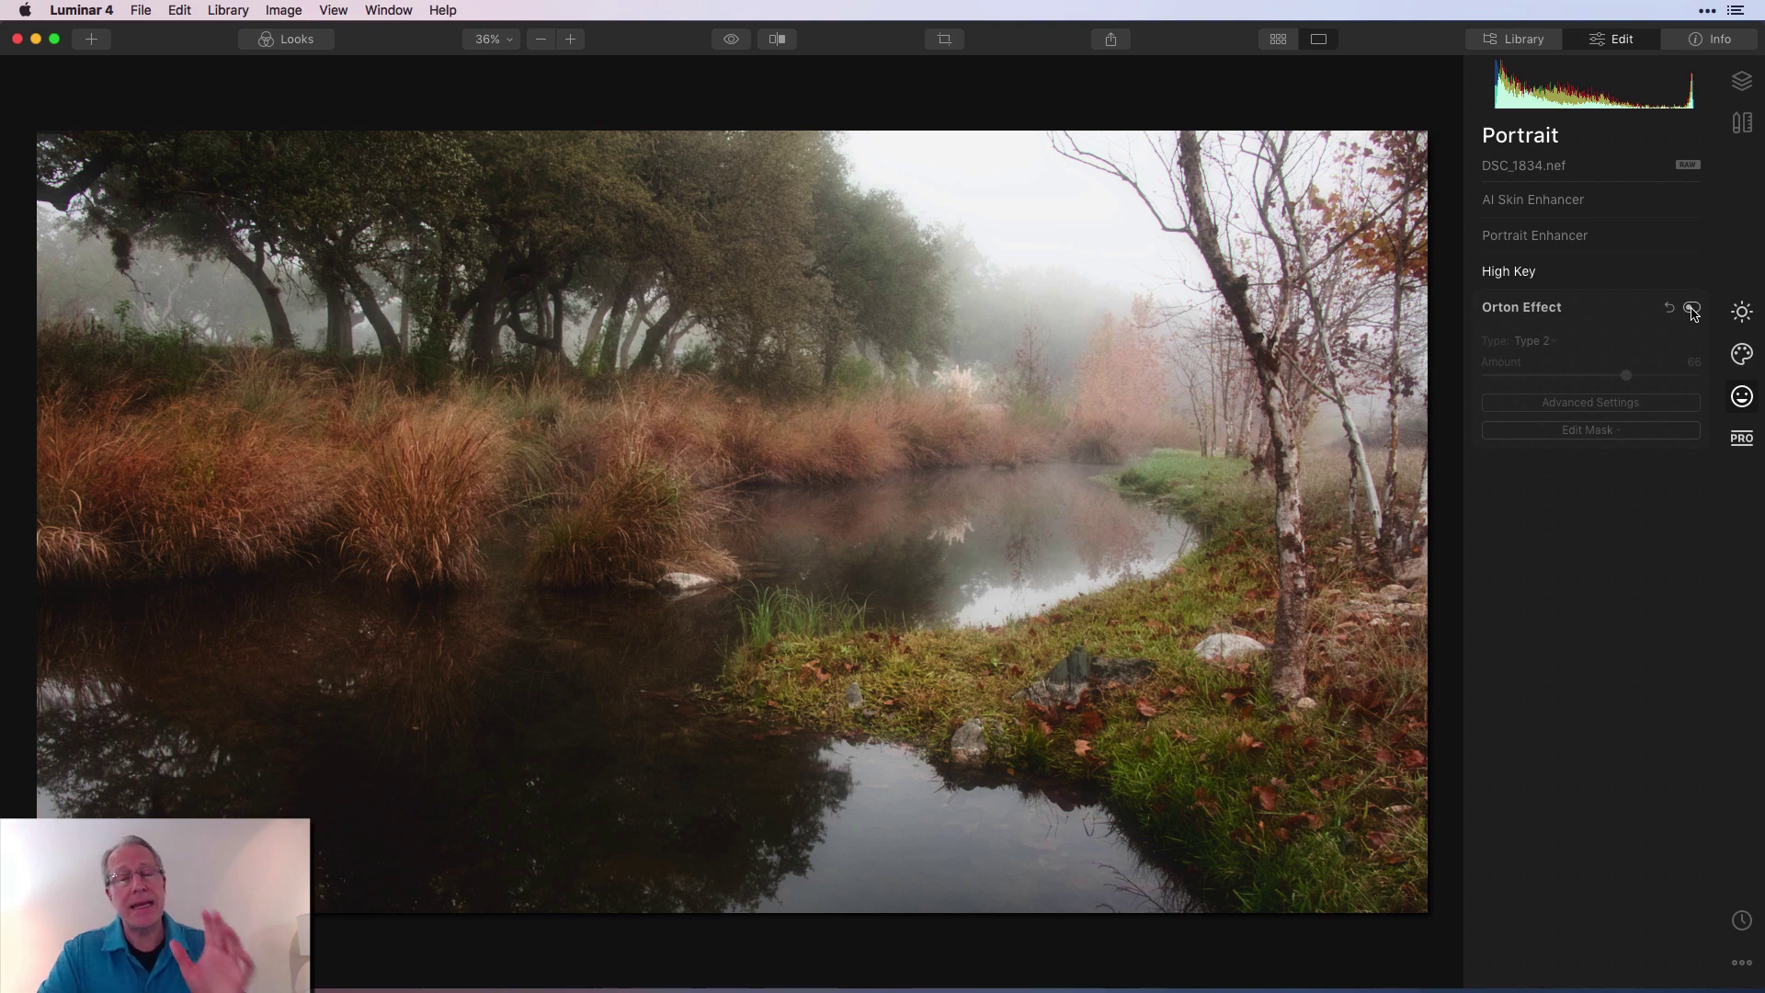
{"action": "left_click", "coordinate": [1692, 308]}
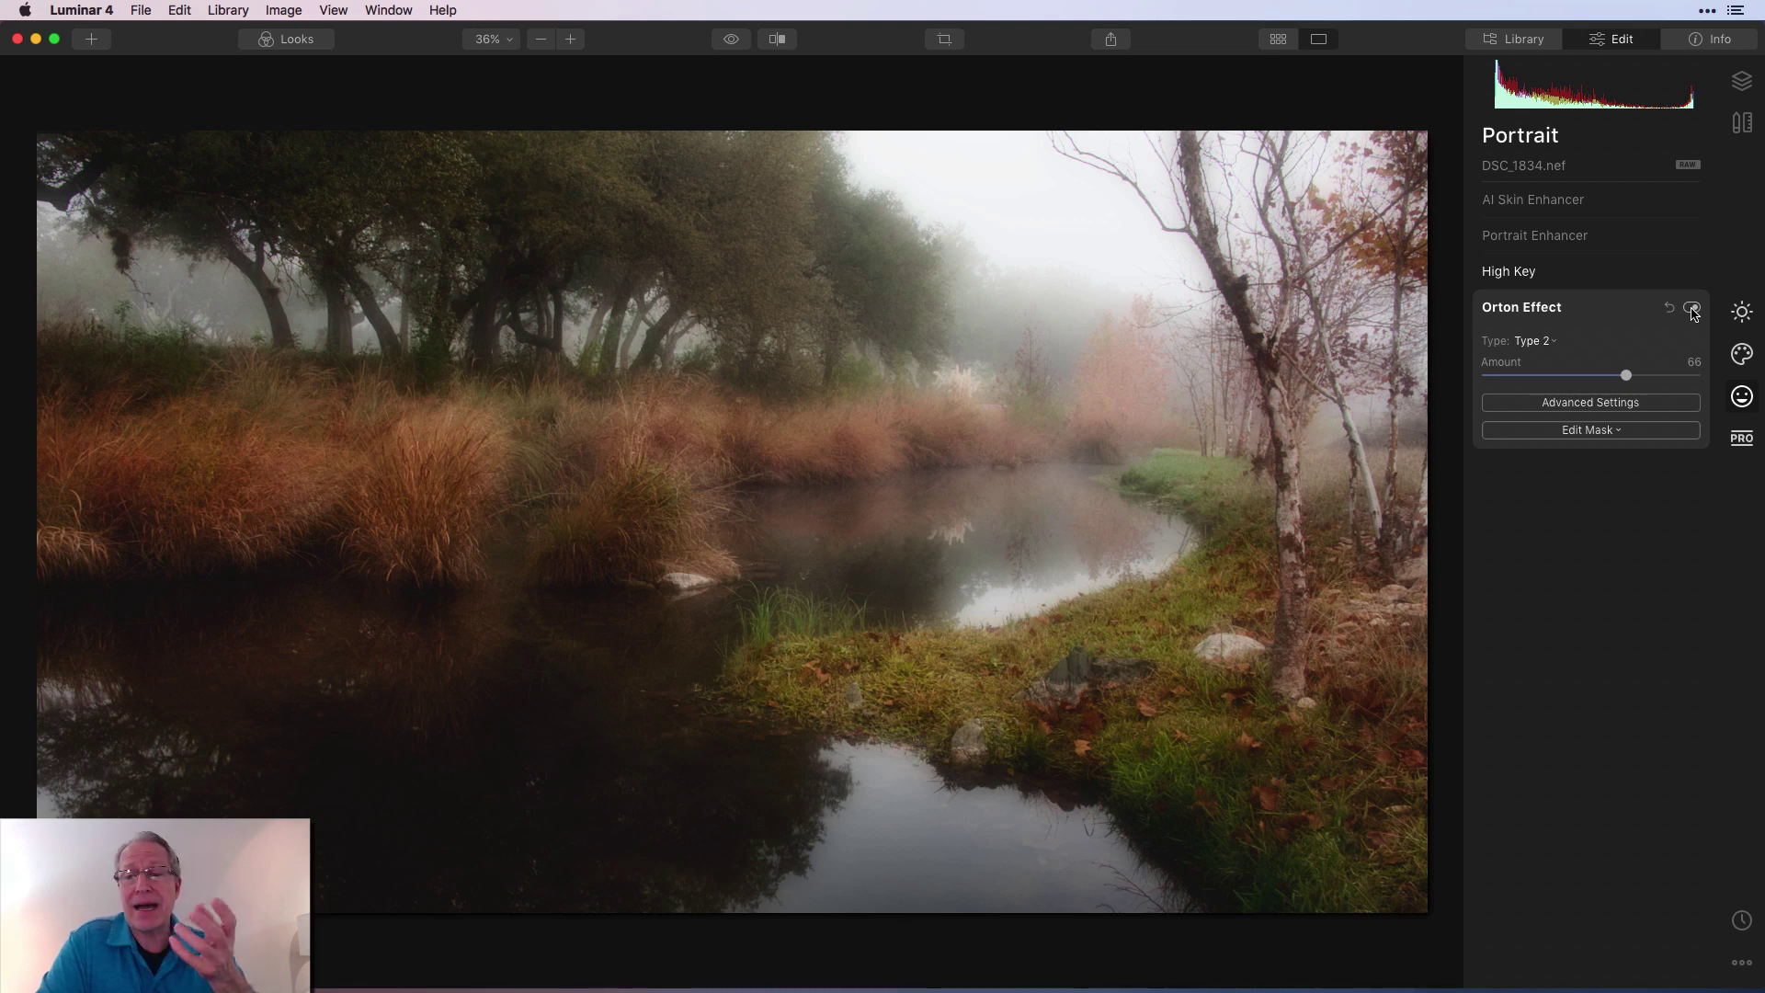
{"action": "left_click", "coordinate": [1615, 308]}
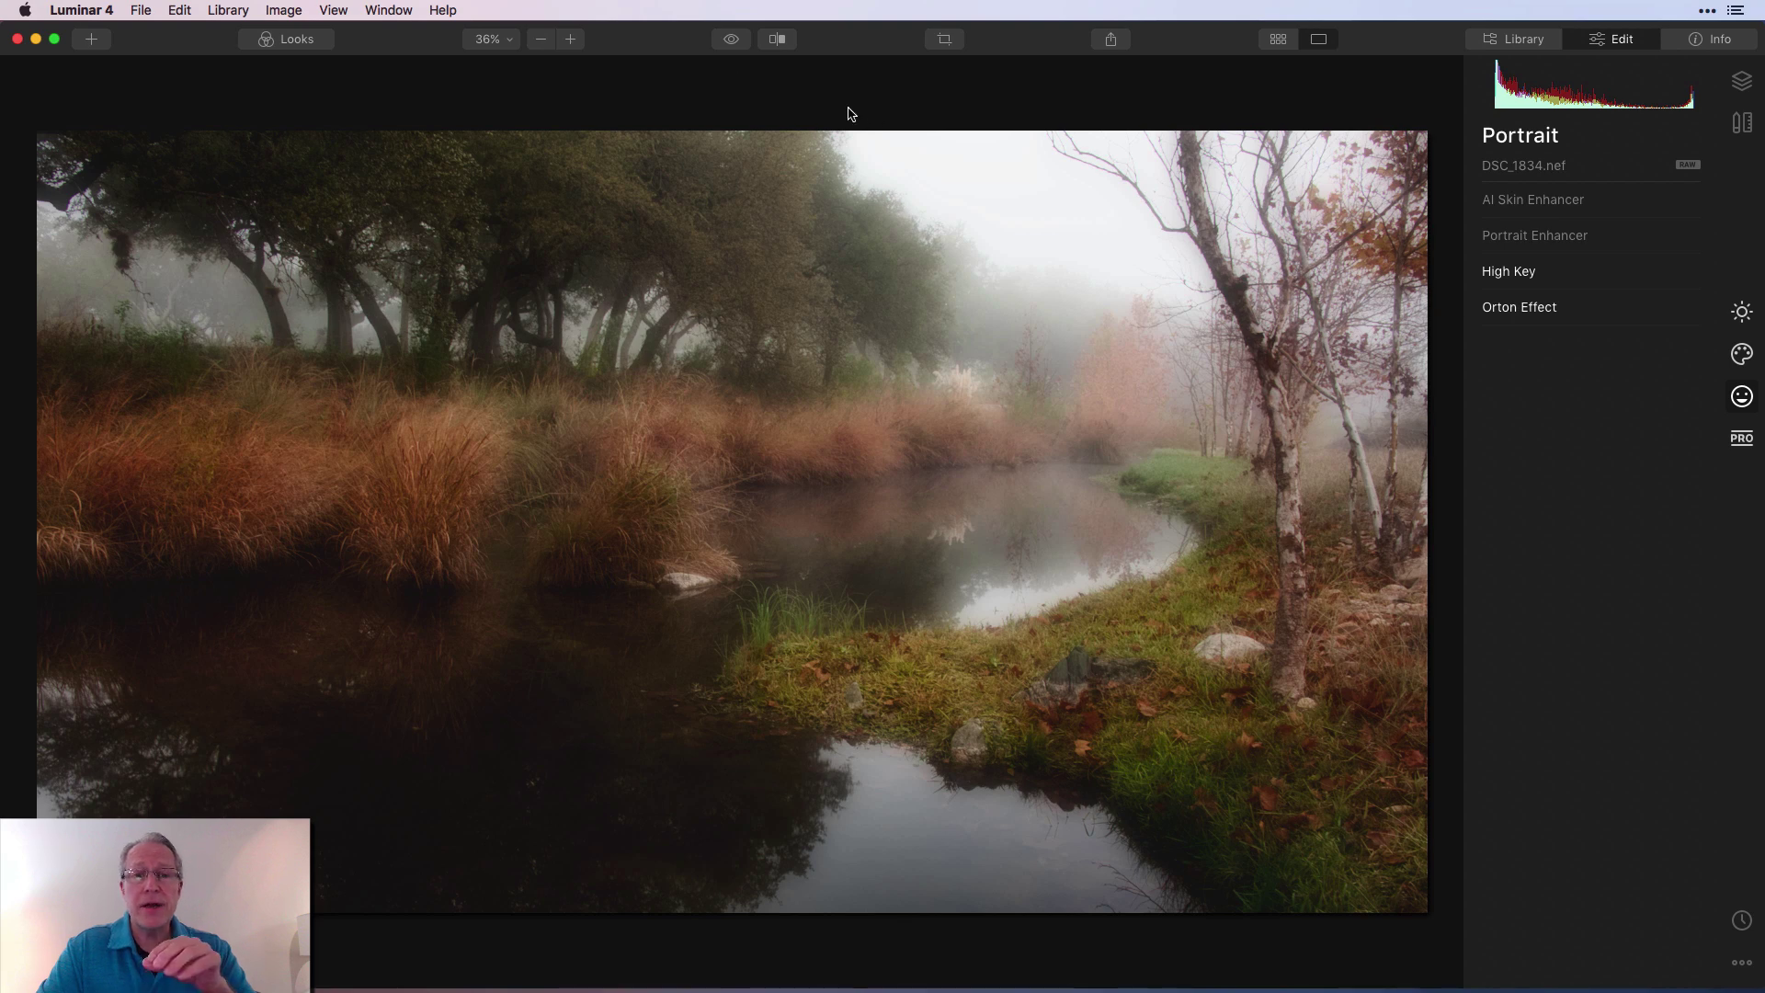
- Compare the edit with the original, then return to Essentials with AI Accent at 20
{"action": "left_click", "coordinate": [735, 46]}
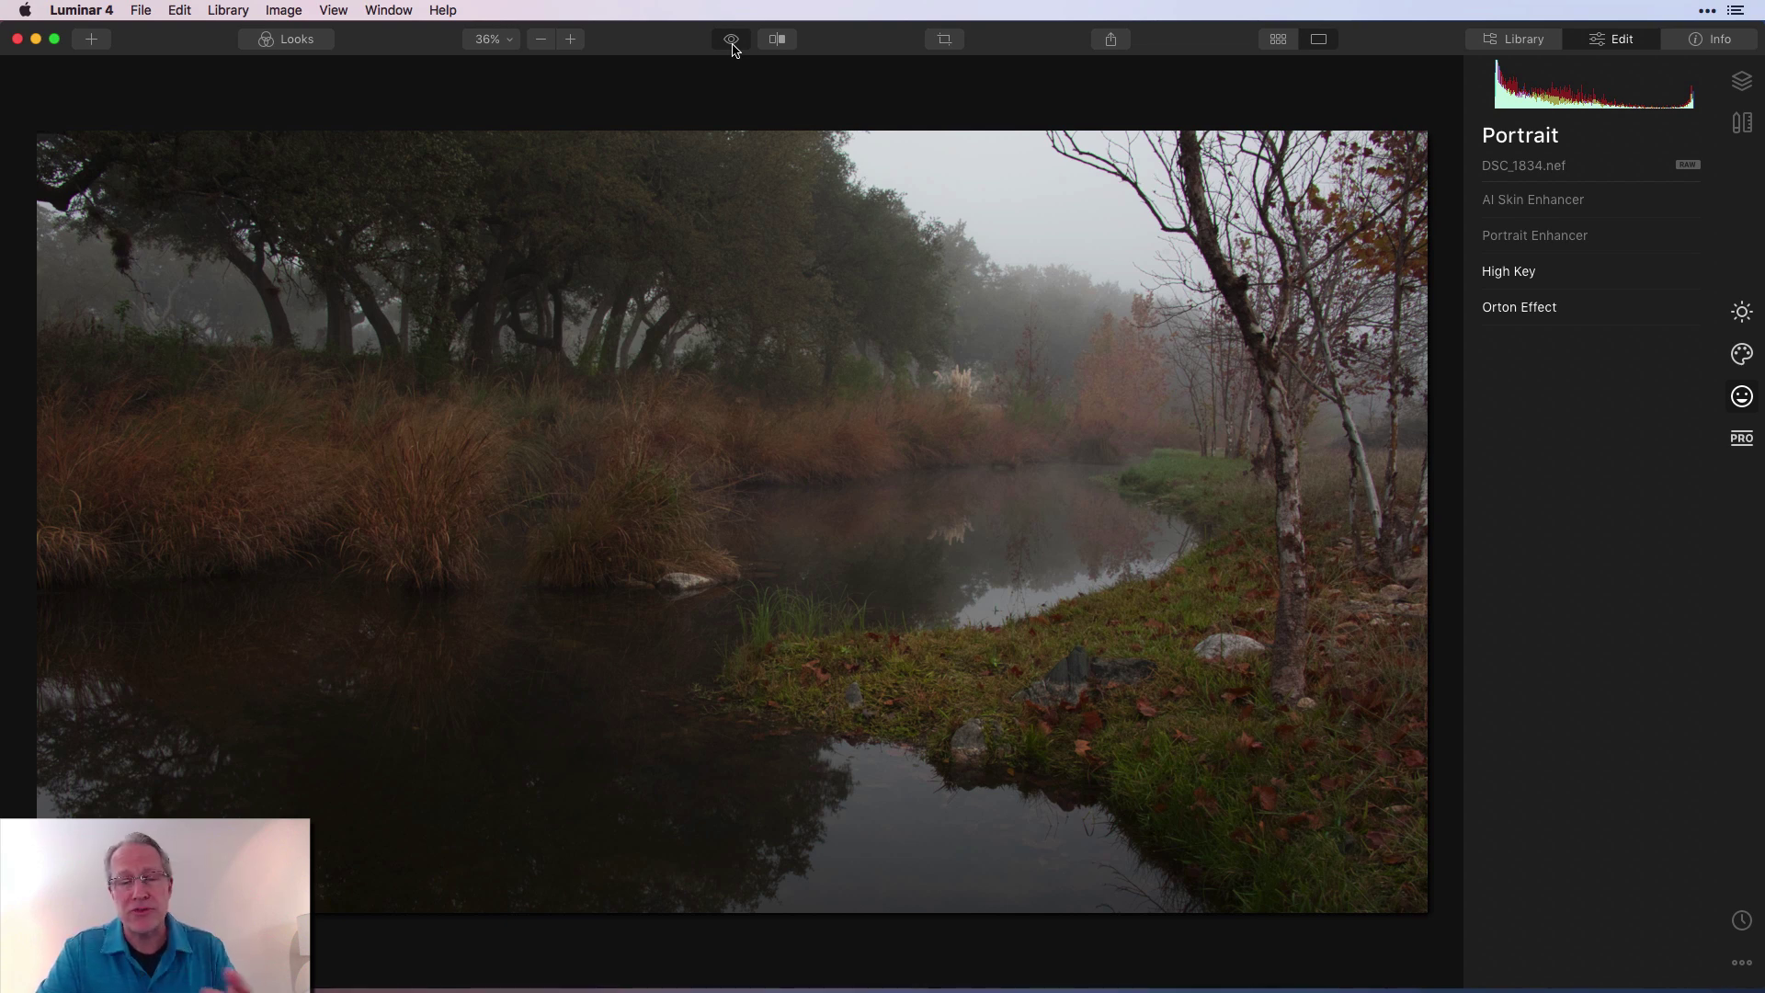
{"action": "left_click", "coordinate": [733, 45]}
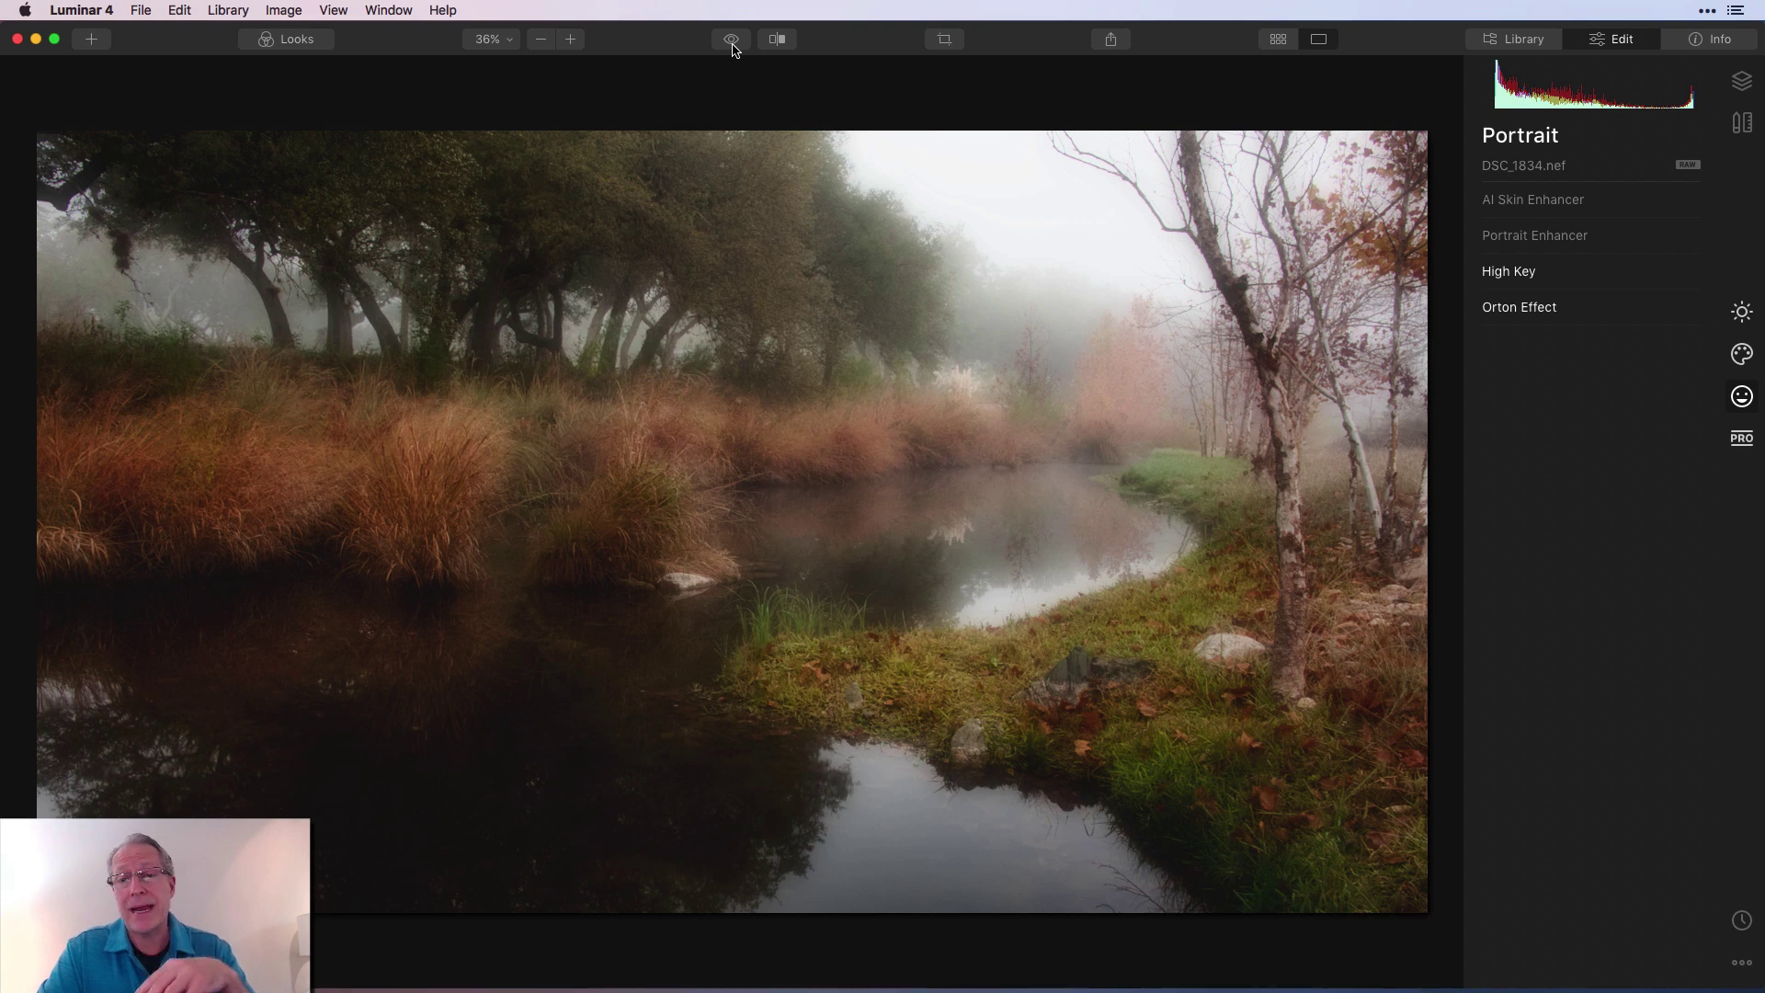
{"action": "left_click", "coordinate": [1743, 315]}
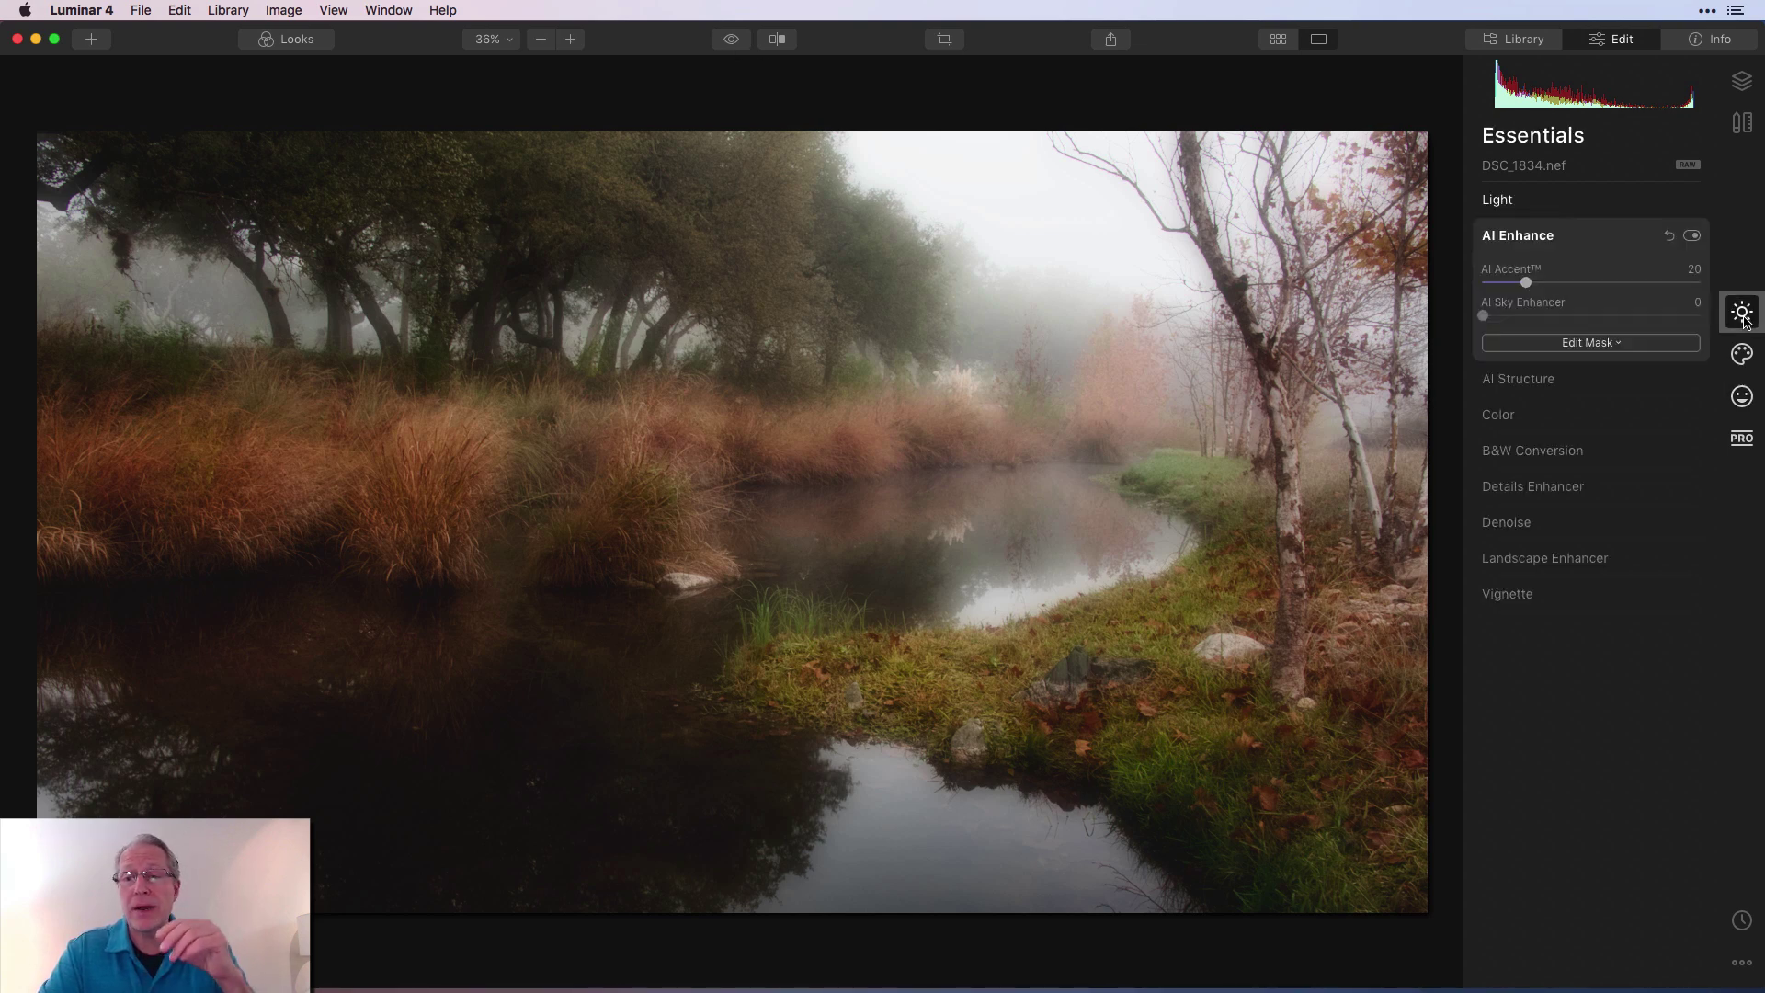
- Set Color Vibrance to 17 and Landscape Enhancer Golden Hour to 38
{"action": "left_click", "coordinate": [1567, 431]}
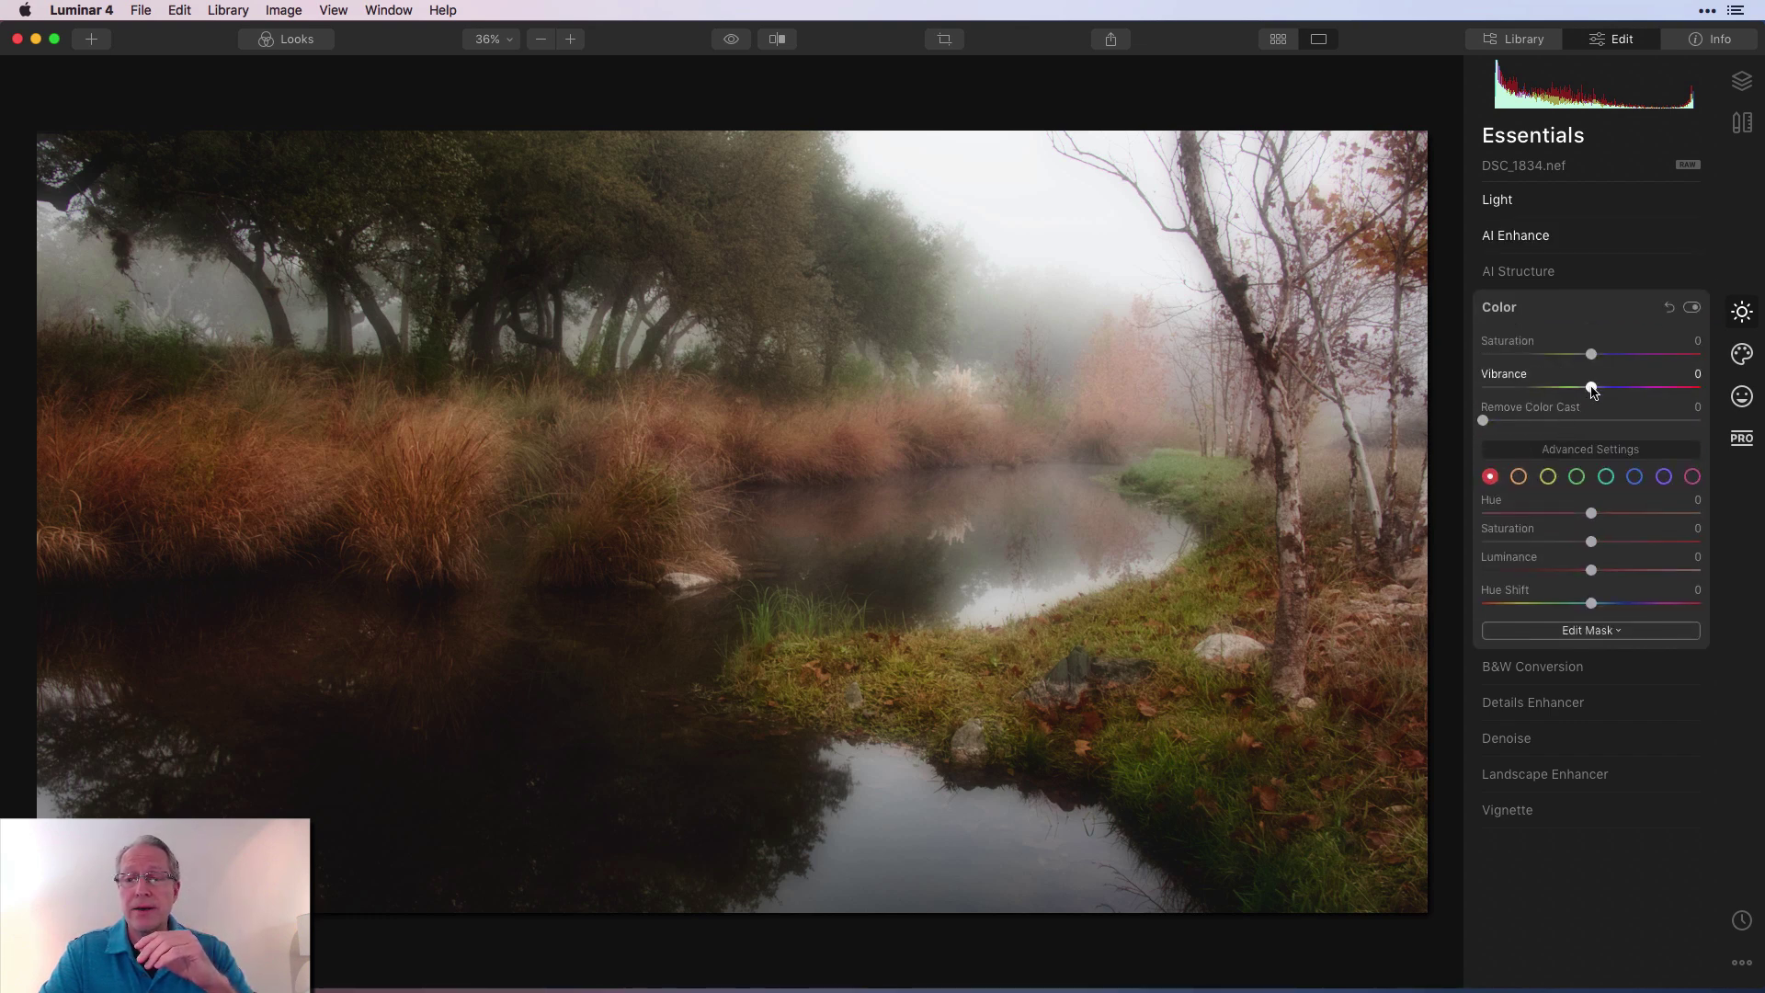
{"action": "left_click_drag", "start_coordinate": [1593, 390], "coordinate": [1610, 387]}
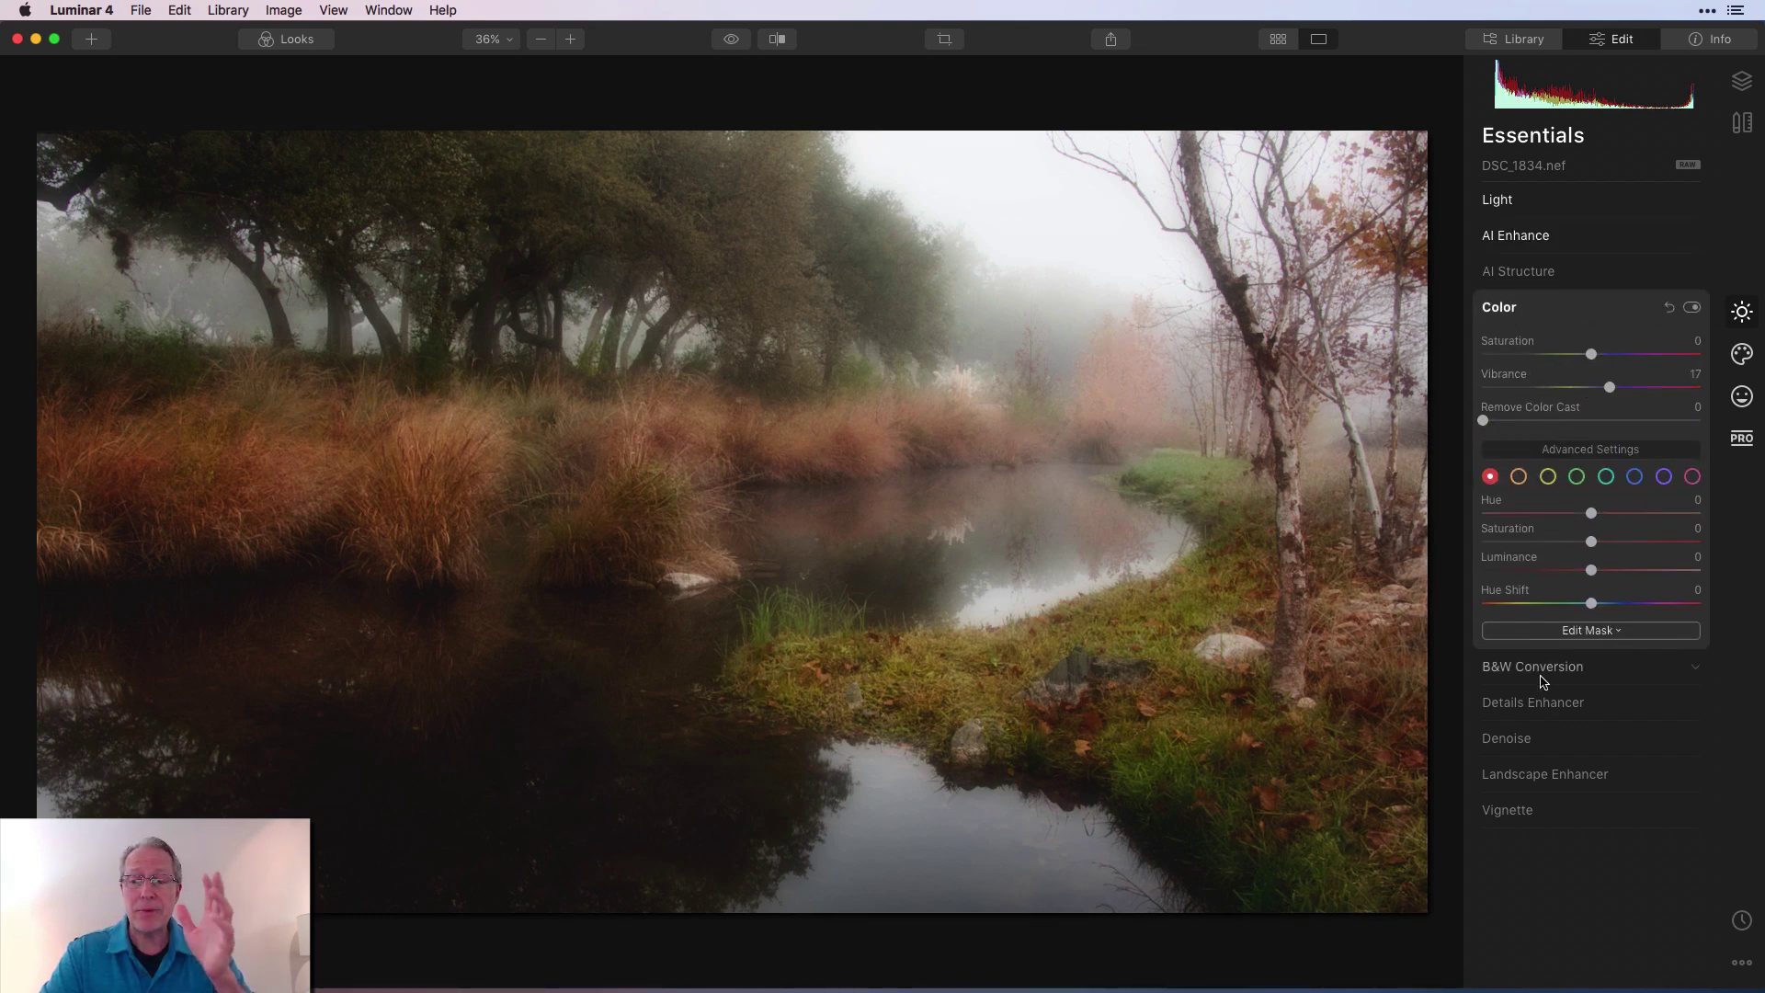
{"action": "left_click", "coordinate": [1546, 774]}
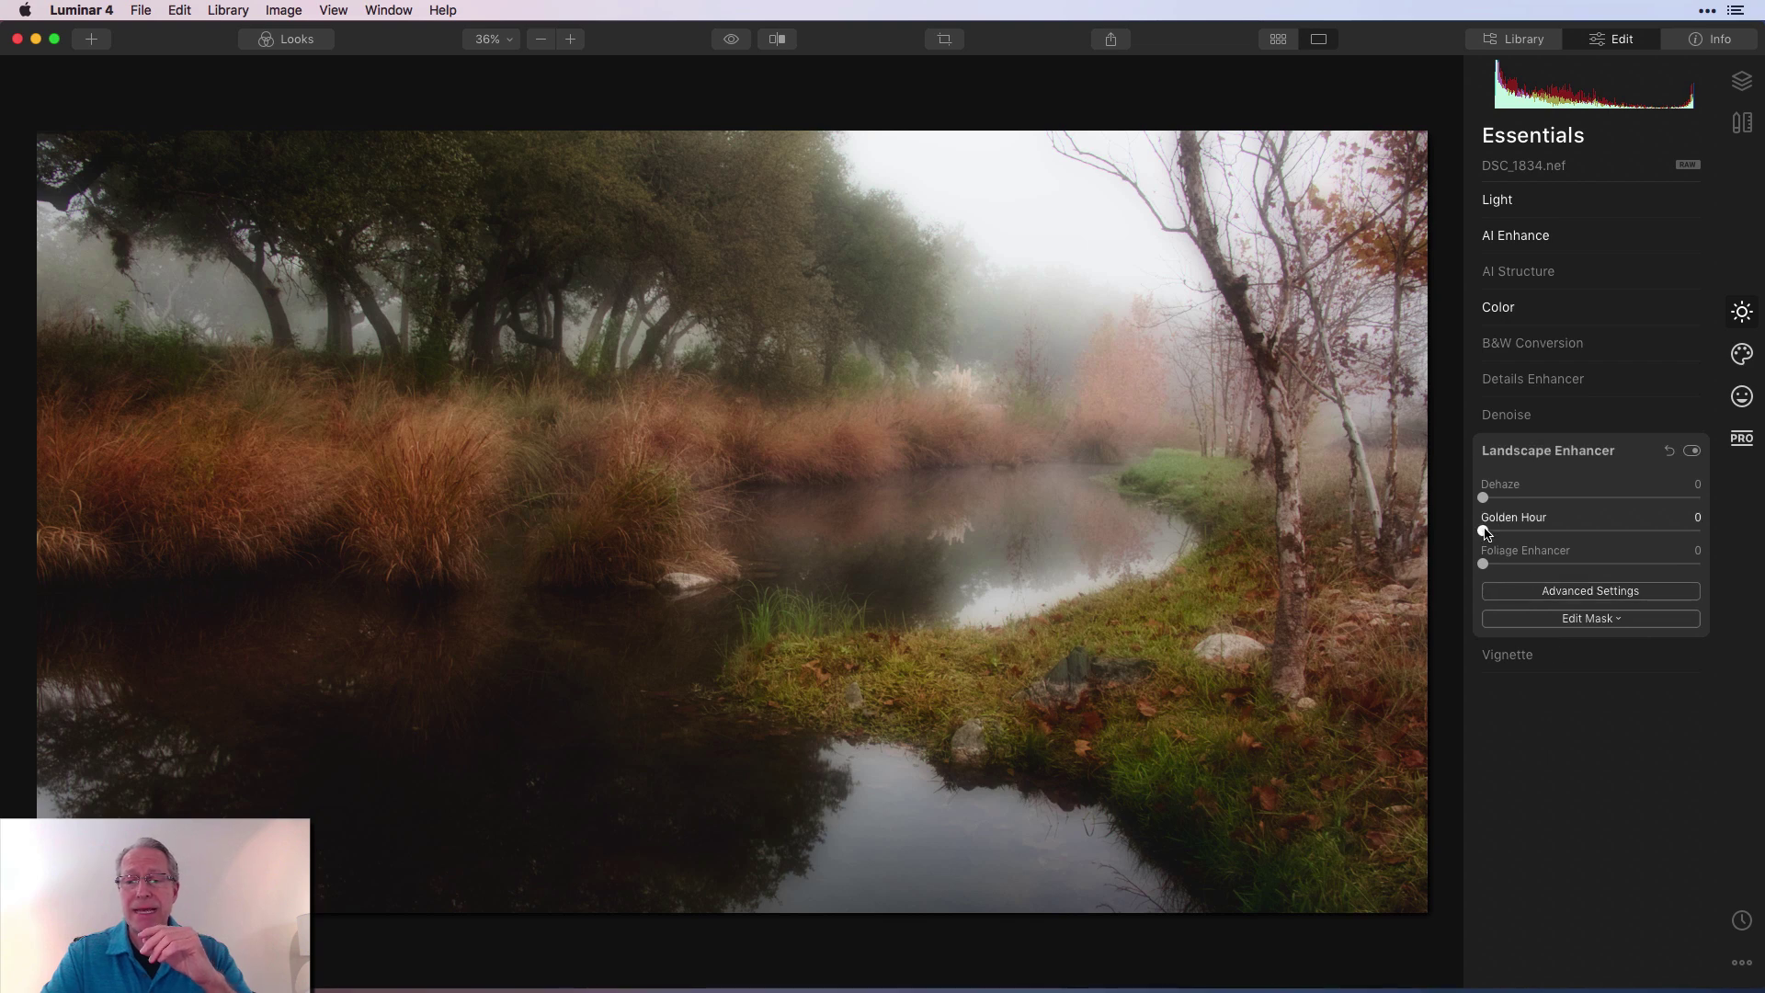
{"action": "left_click_drag", "start_coordinate": [1487, 533], "coordinate": [1573, 525]}
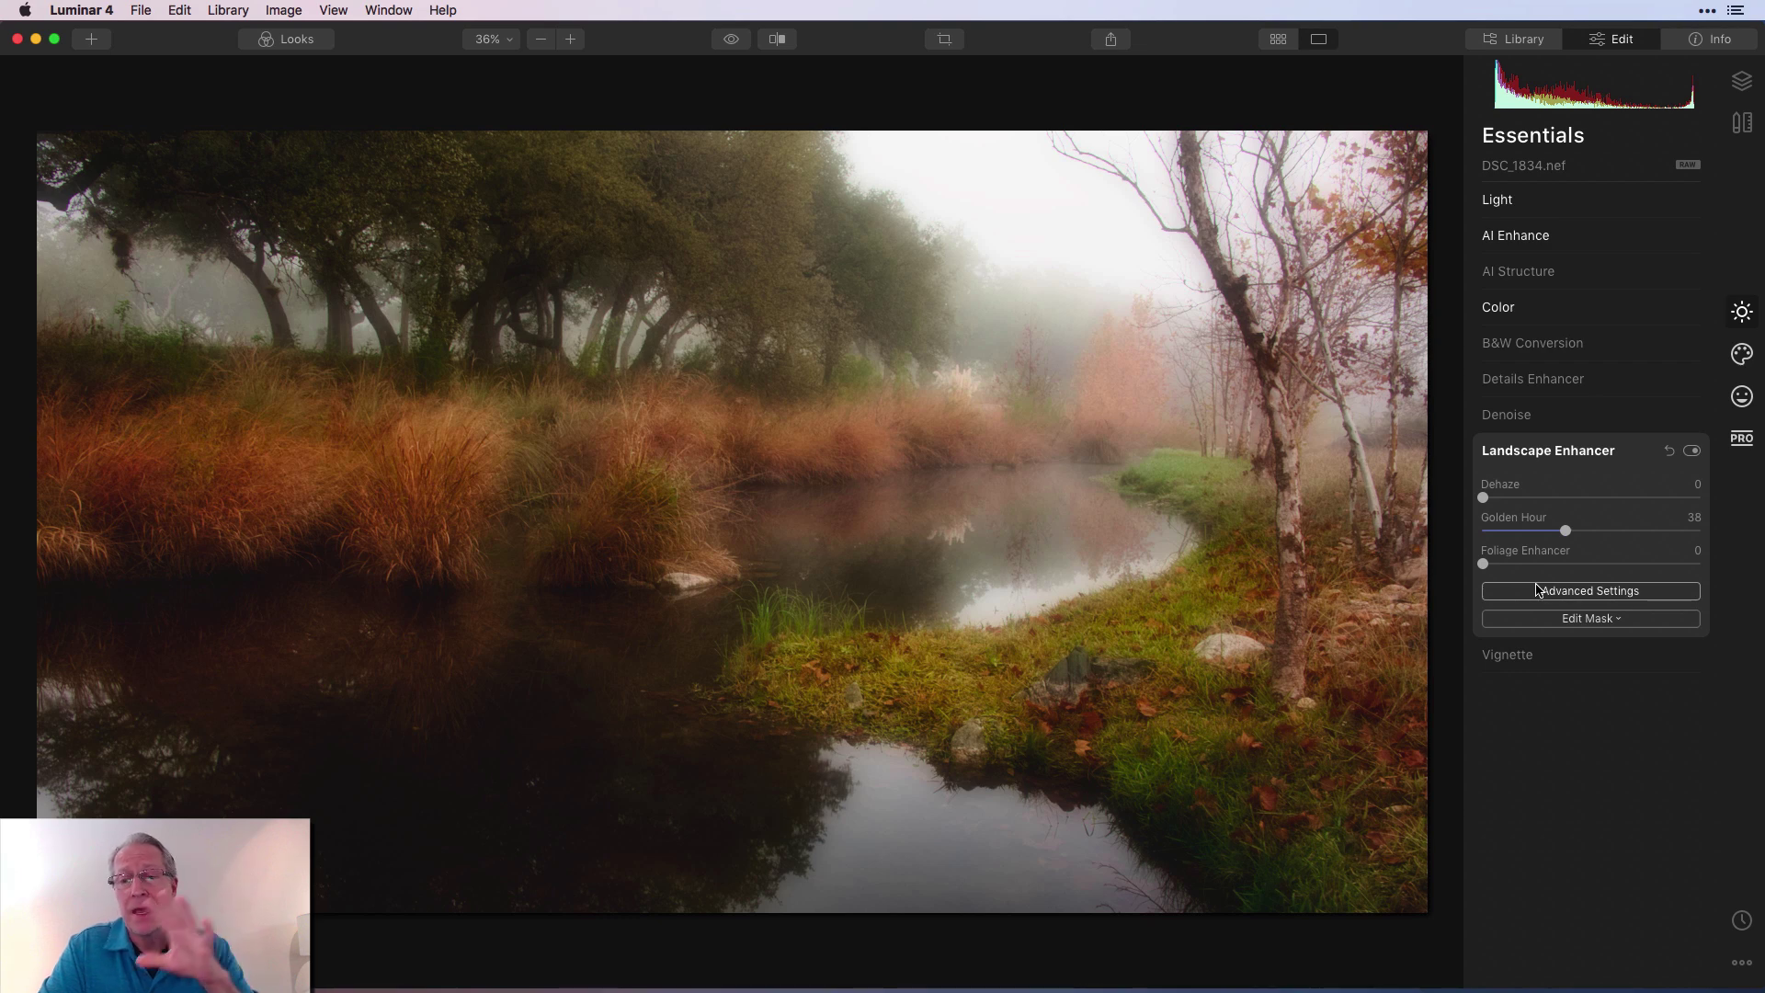
{"action": "left_click", "coordinate": [1636, 457]}
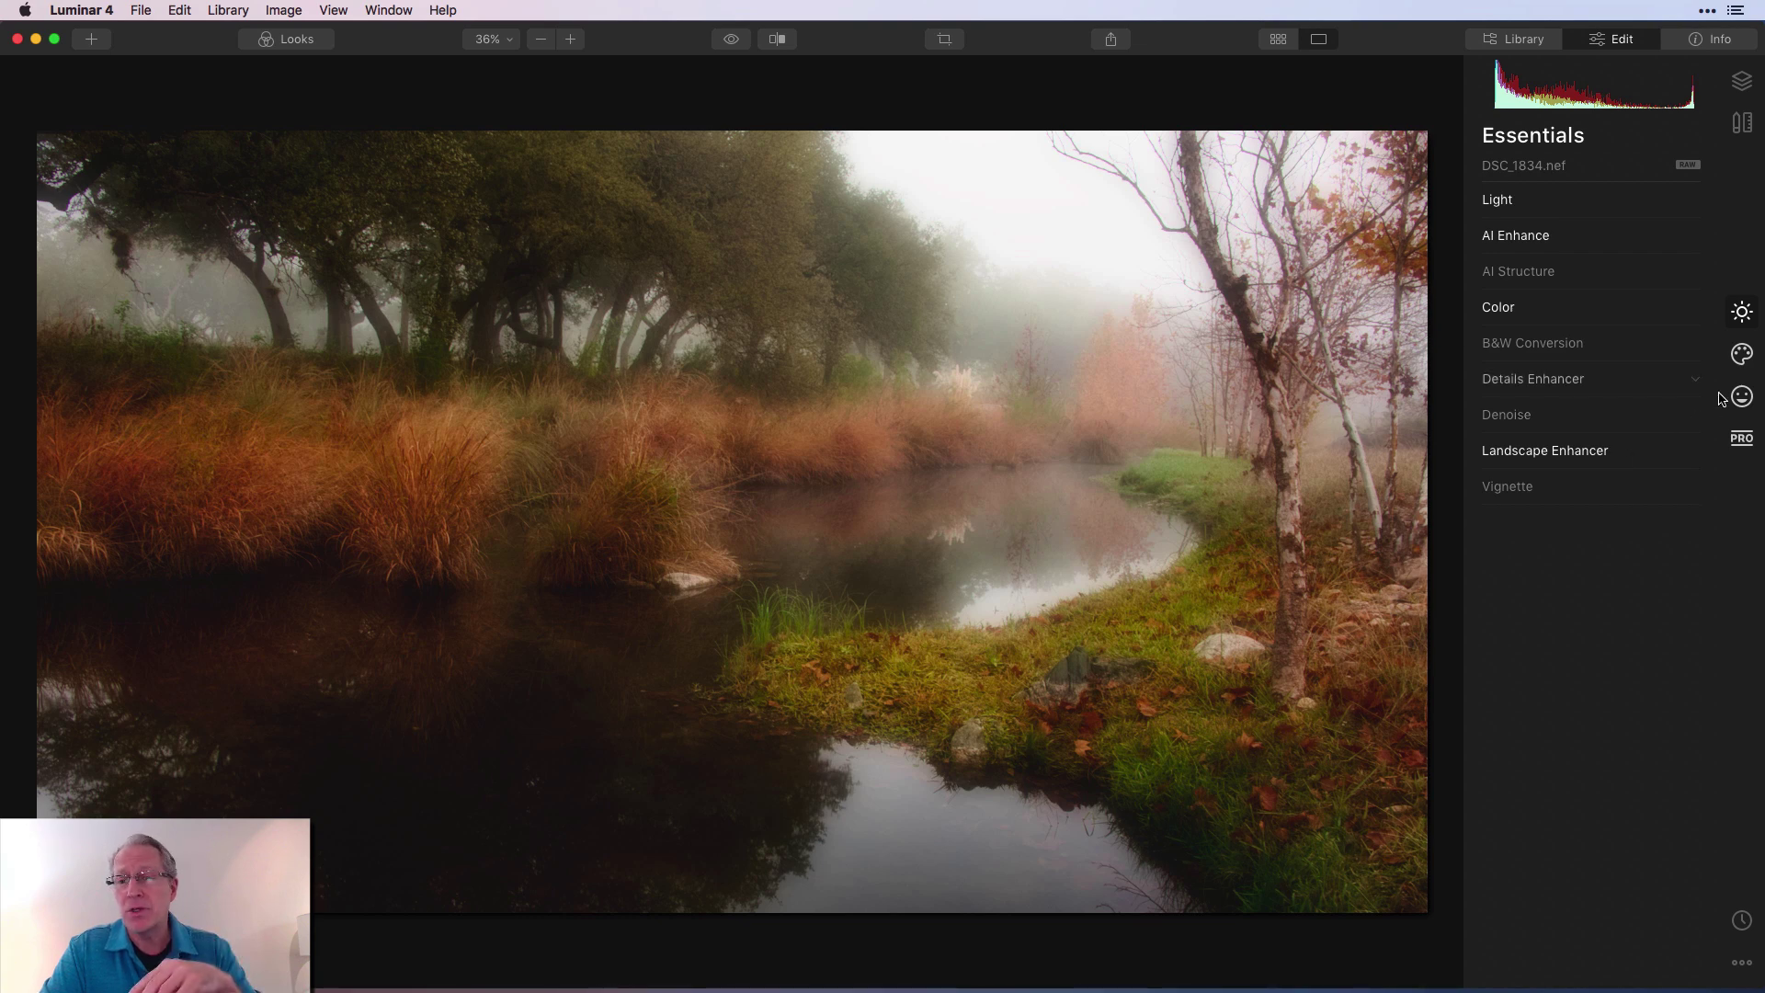
- Check the Creative Glow settings, then return to the Portrait tools listing High Key and Orton Effect
{"action": "left_click", "coordinate": [1742, 354]}
{"action": "left_click", "coordinate": [1586, 453]}
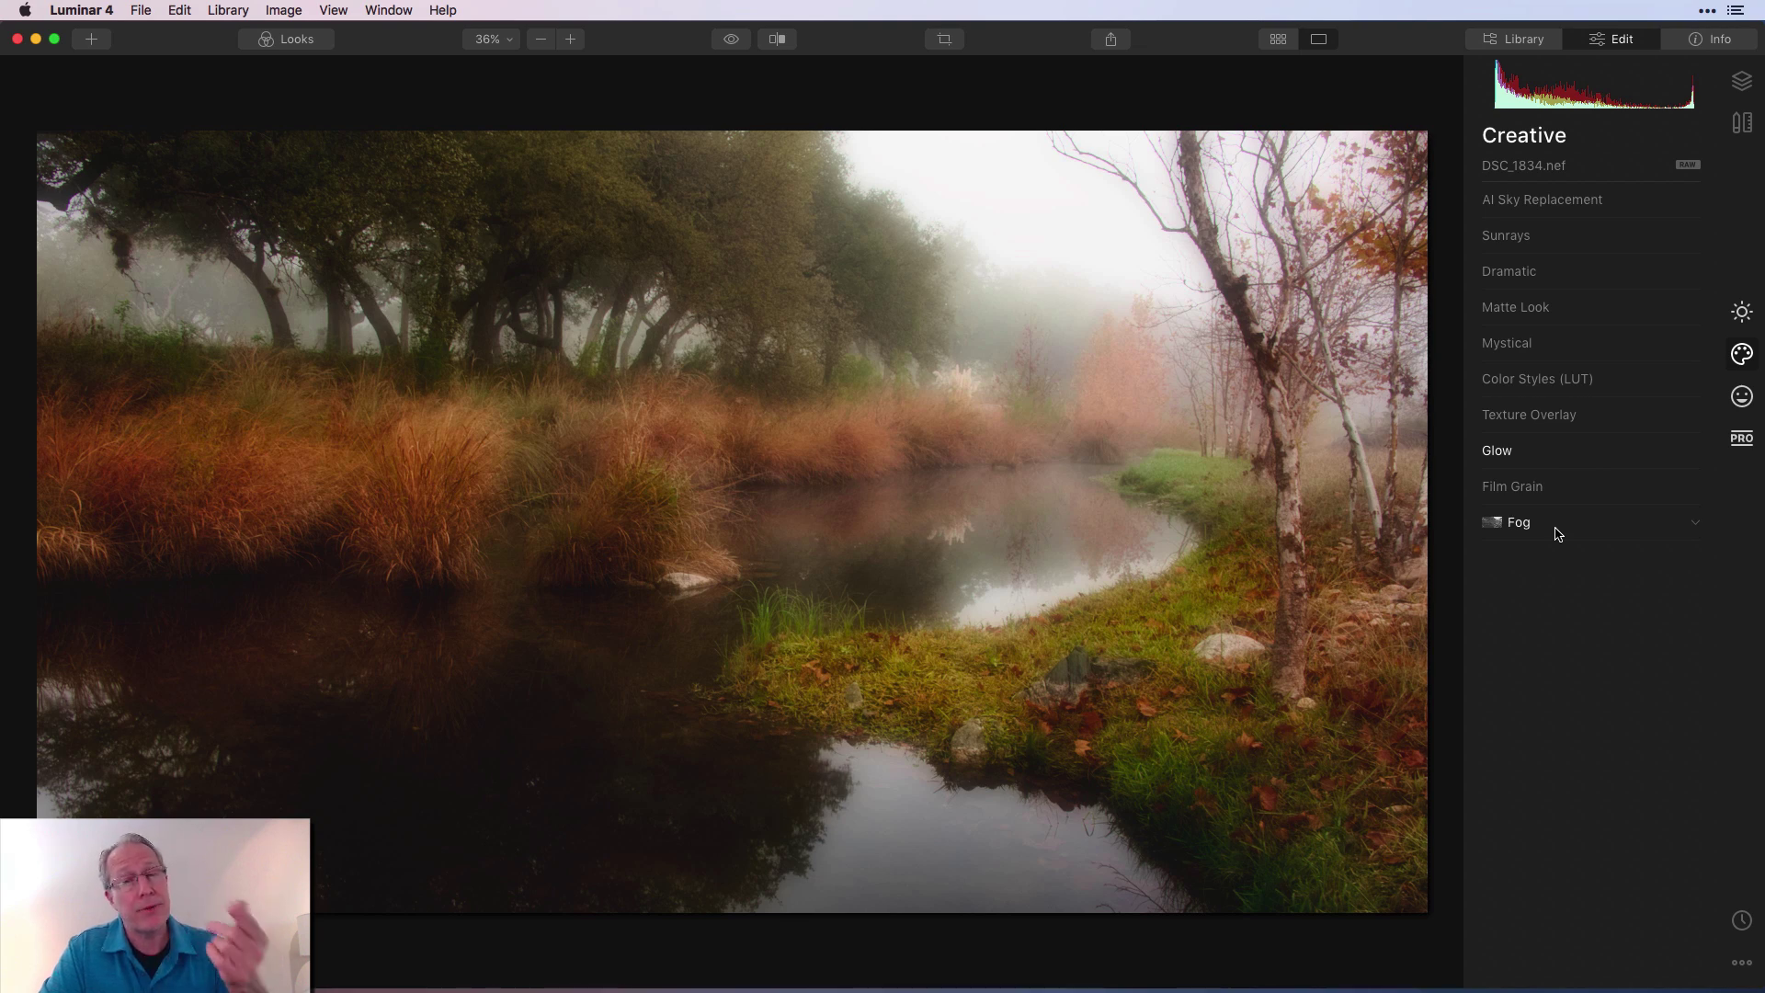
{"action": "left_click", "coordinate": [1567, 454]}
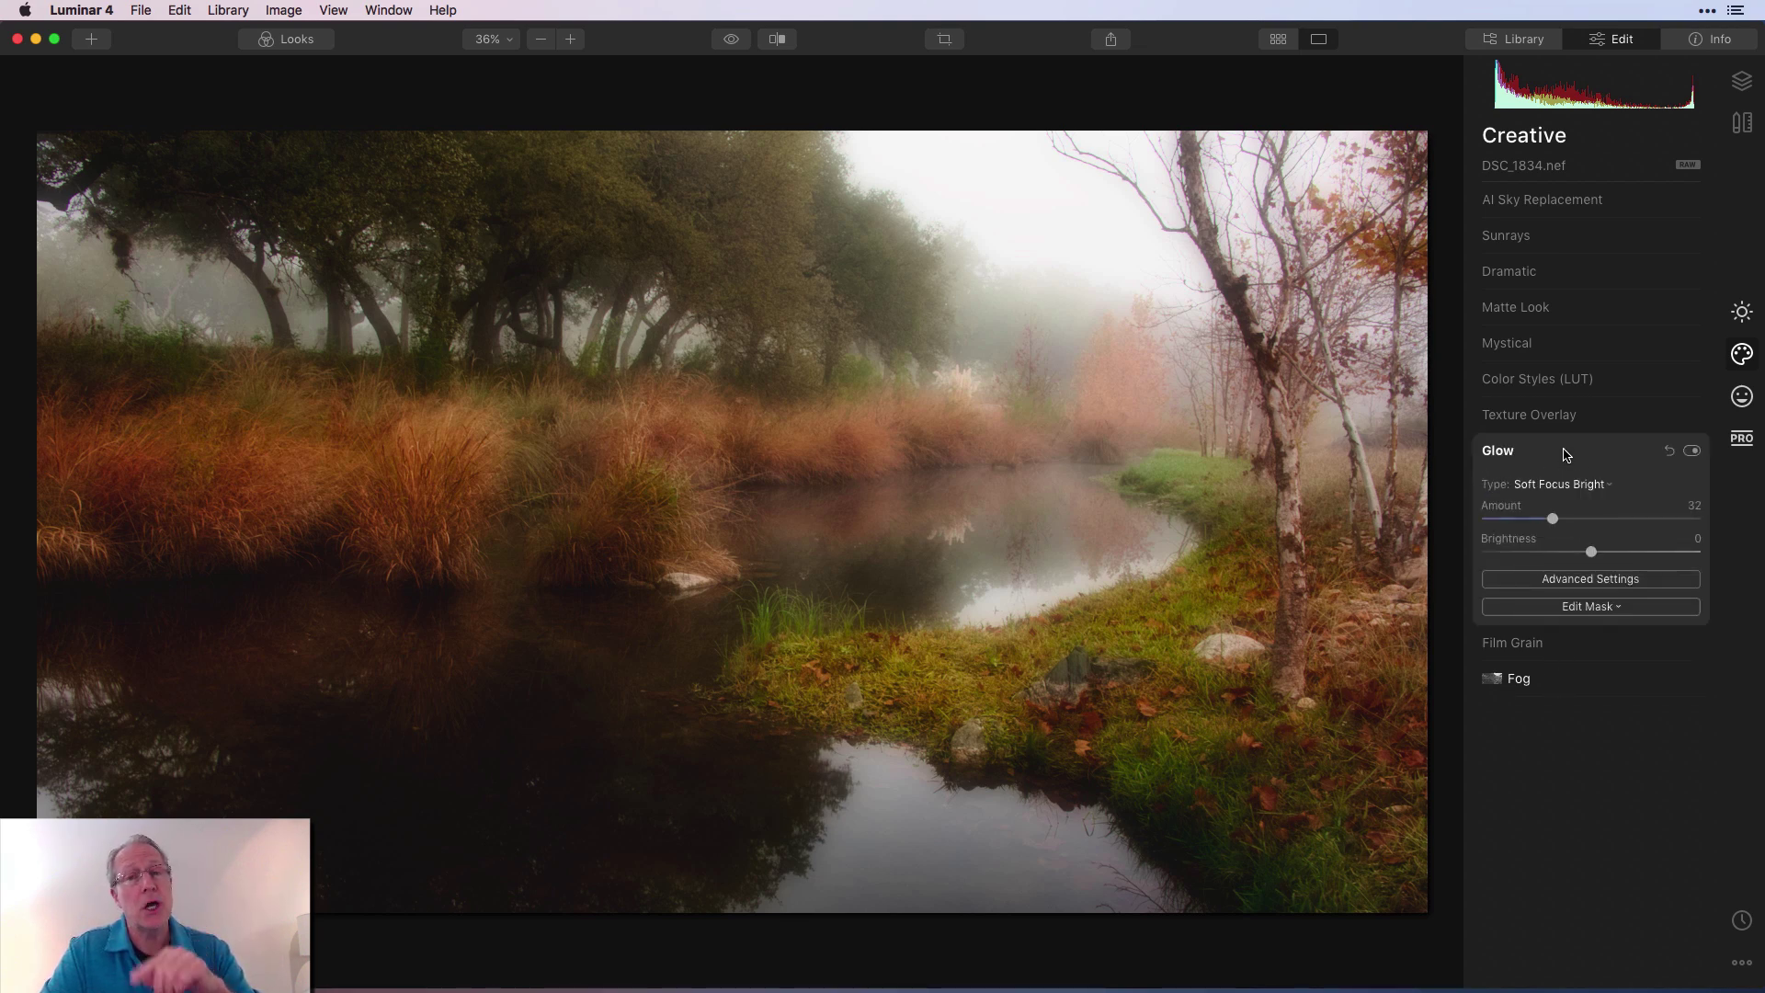
{"action": "left_click", "coordinate": [1566, 454]}
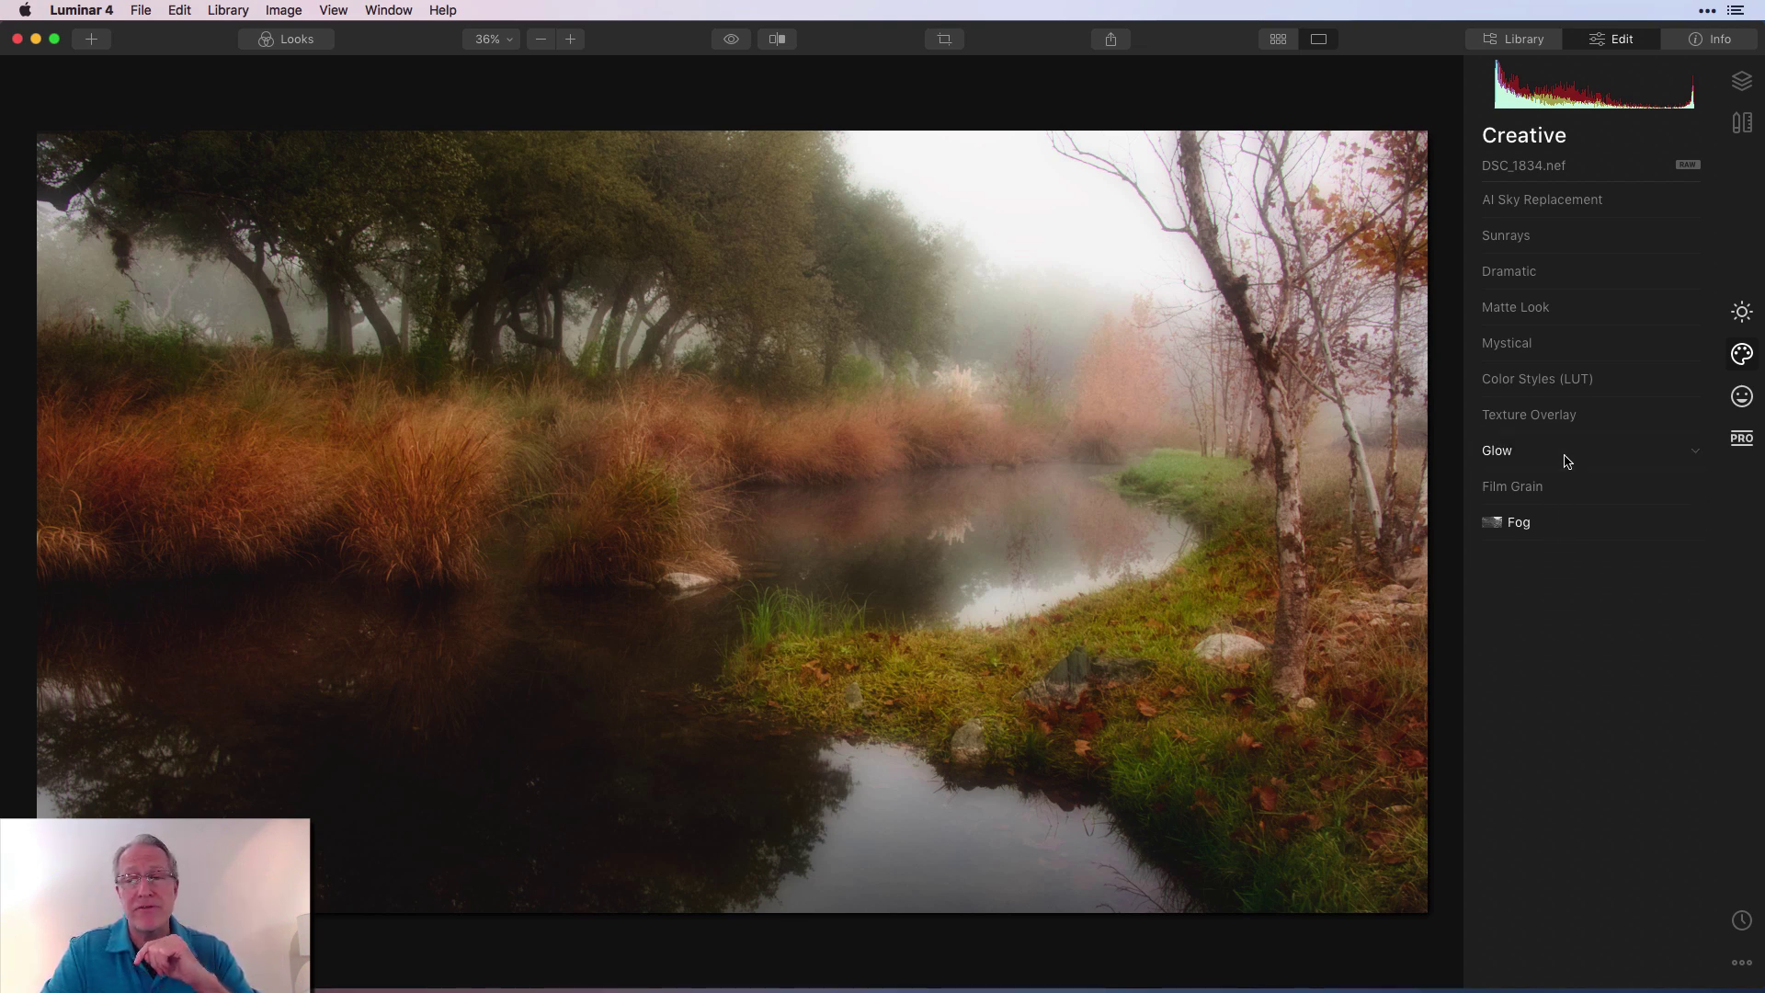
{"action": "left_click", "coordinate": [1740, 396]}
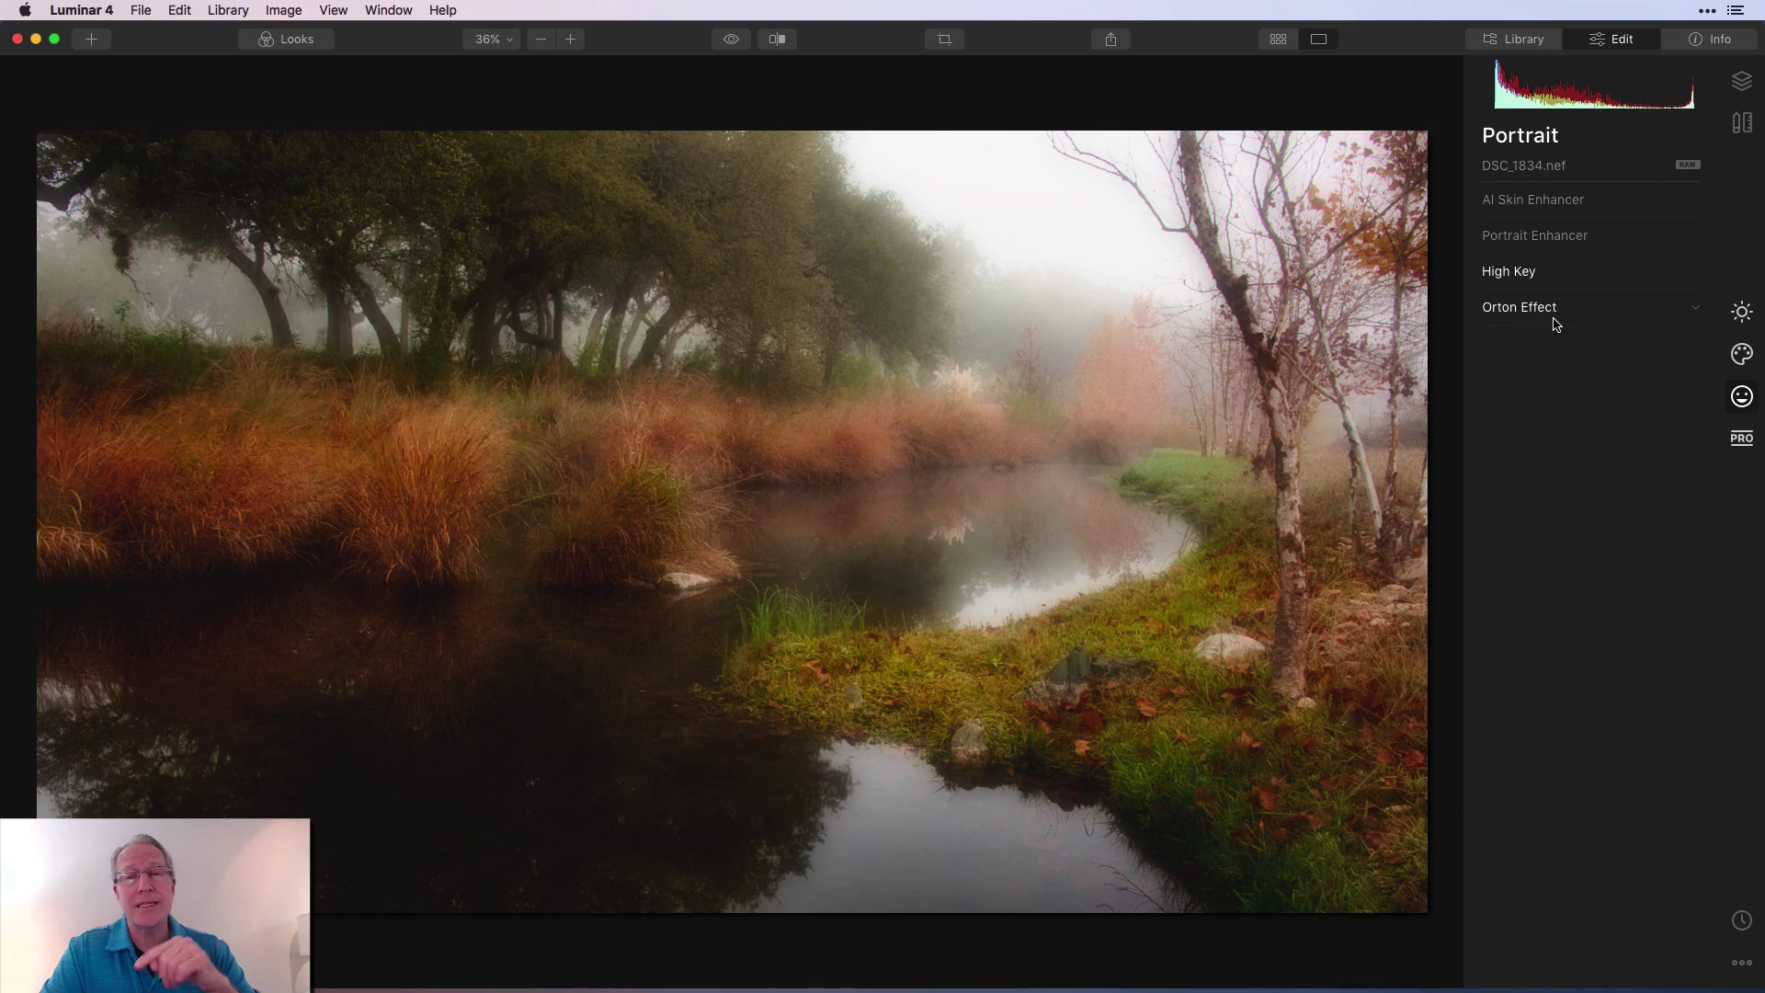
{"action": "left_click", "coordinate": [731, 41]}
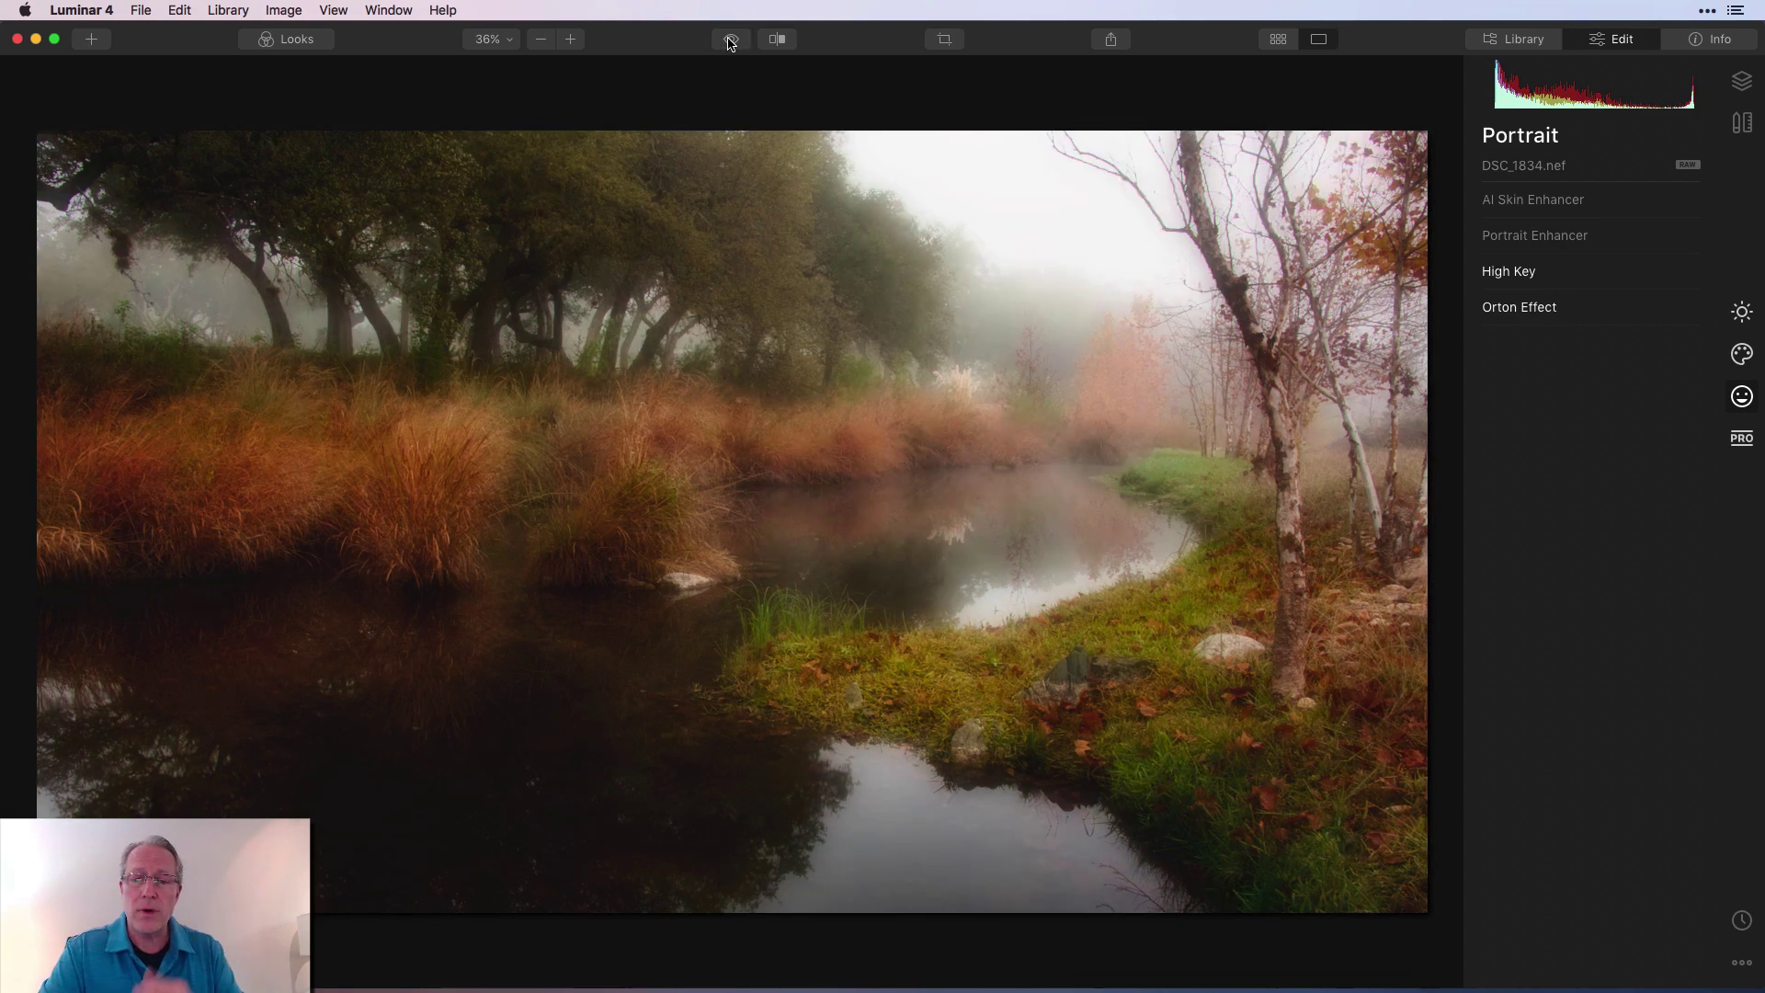
{"action": "left_click", "coordinate": [777, 39]}
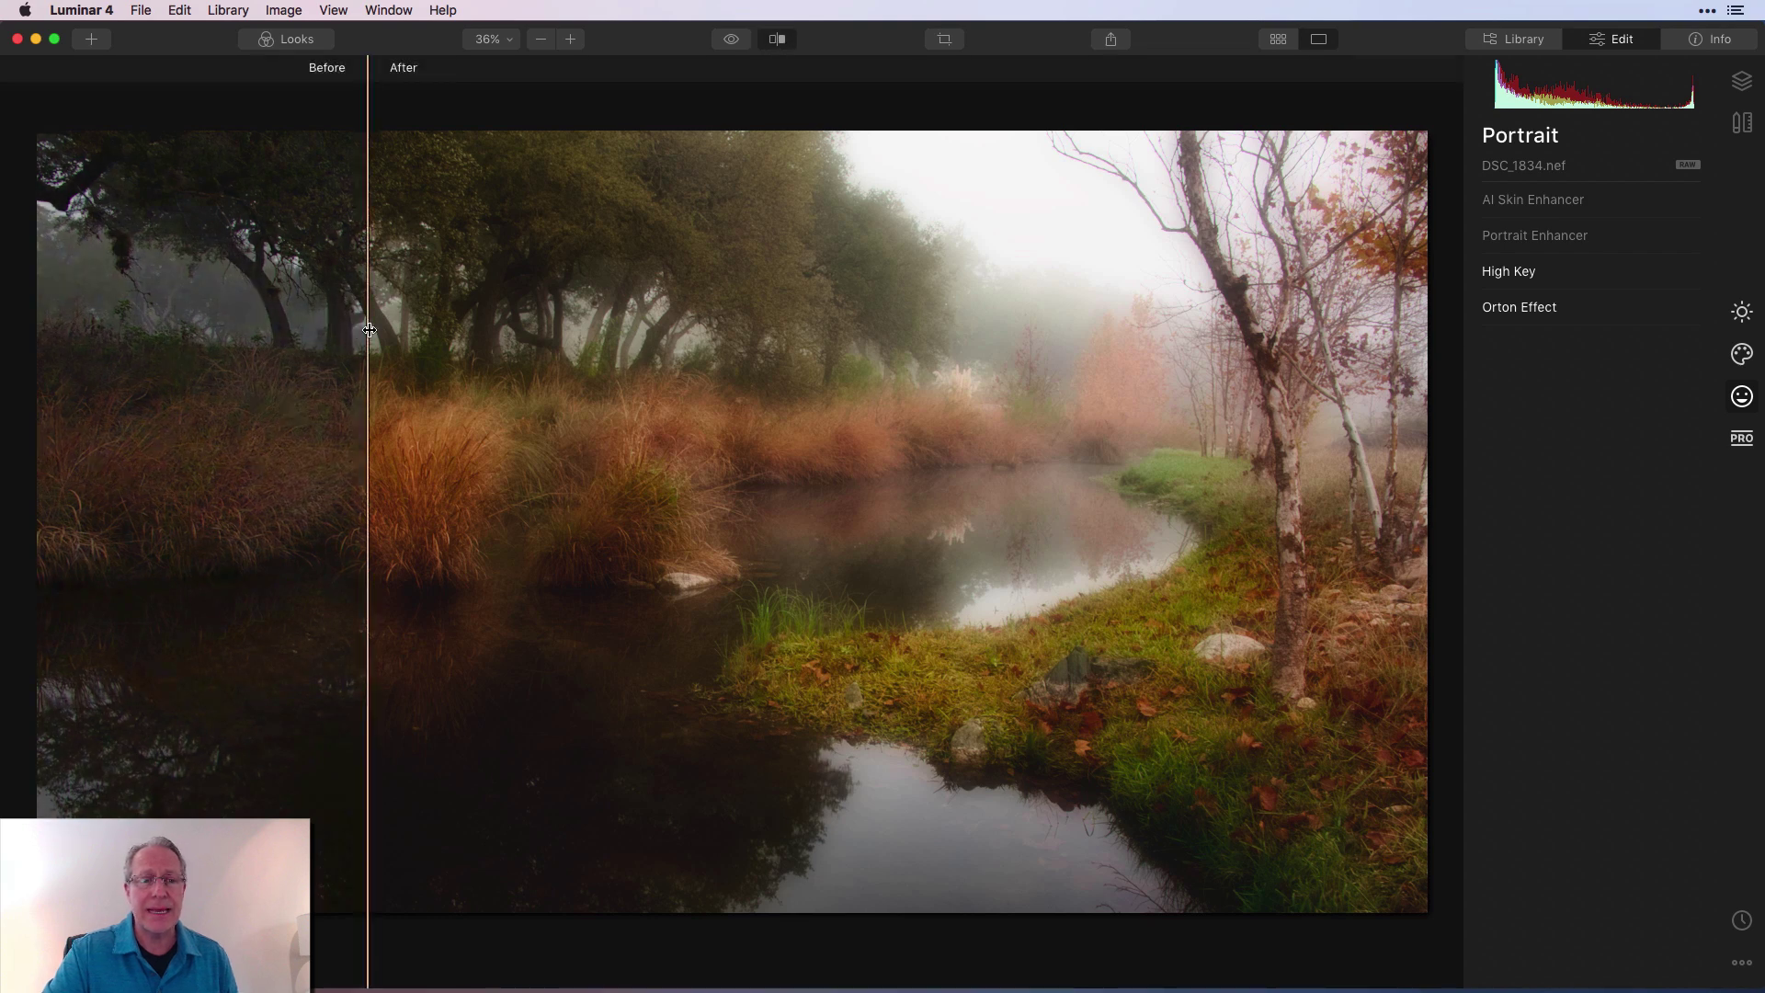
{"action": "left_click_drag", "start_coordinate": [370, 331], "coordinate": [326, 355]}
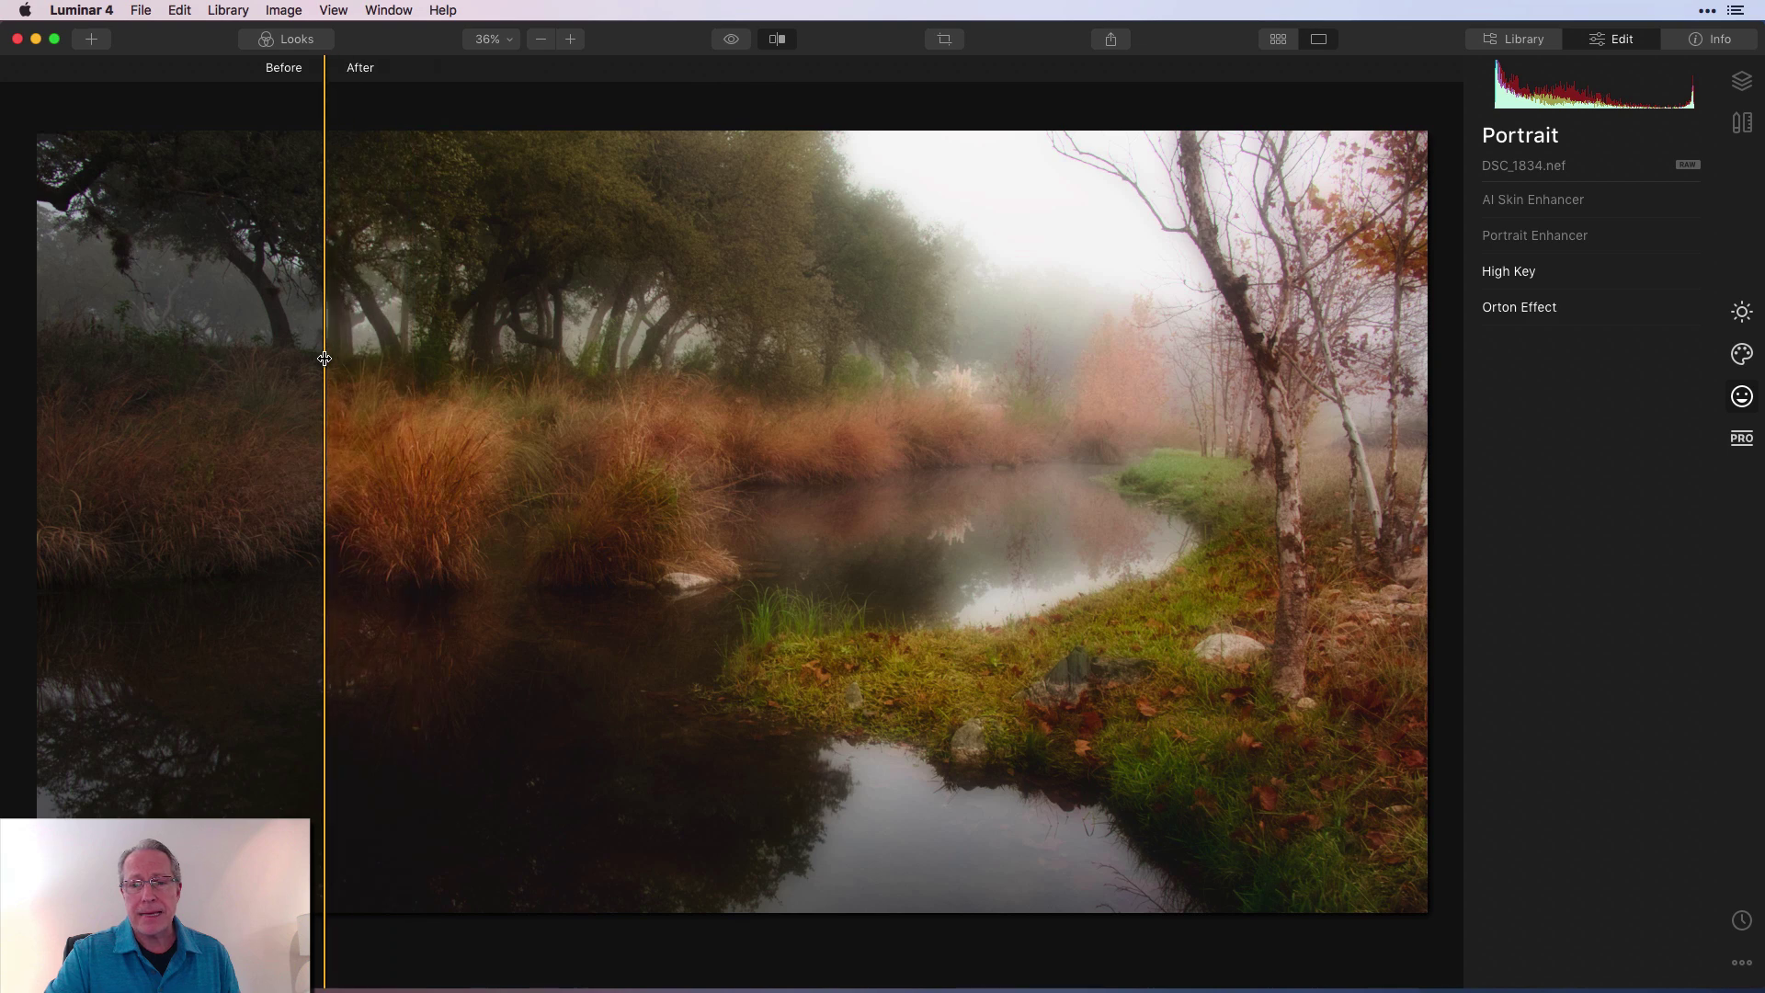
{"action": "left_click", "coordinate": [778, 40]}
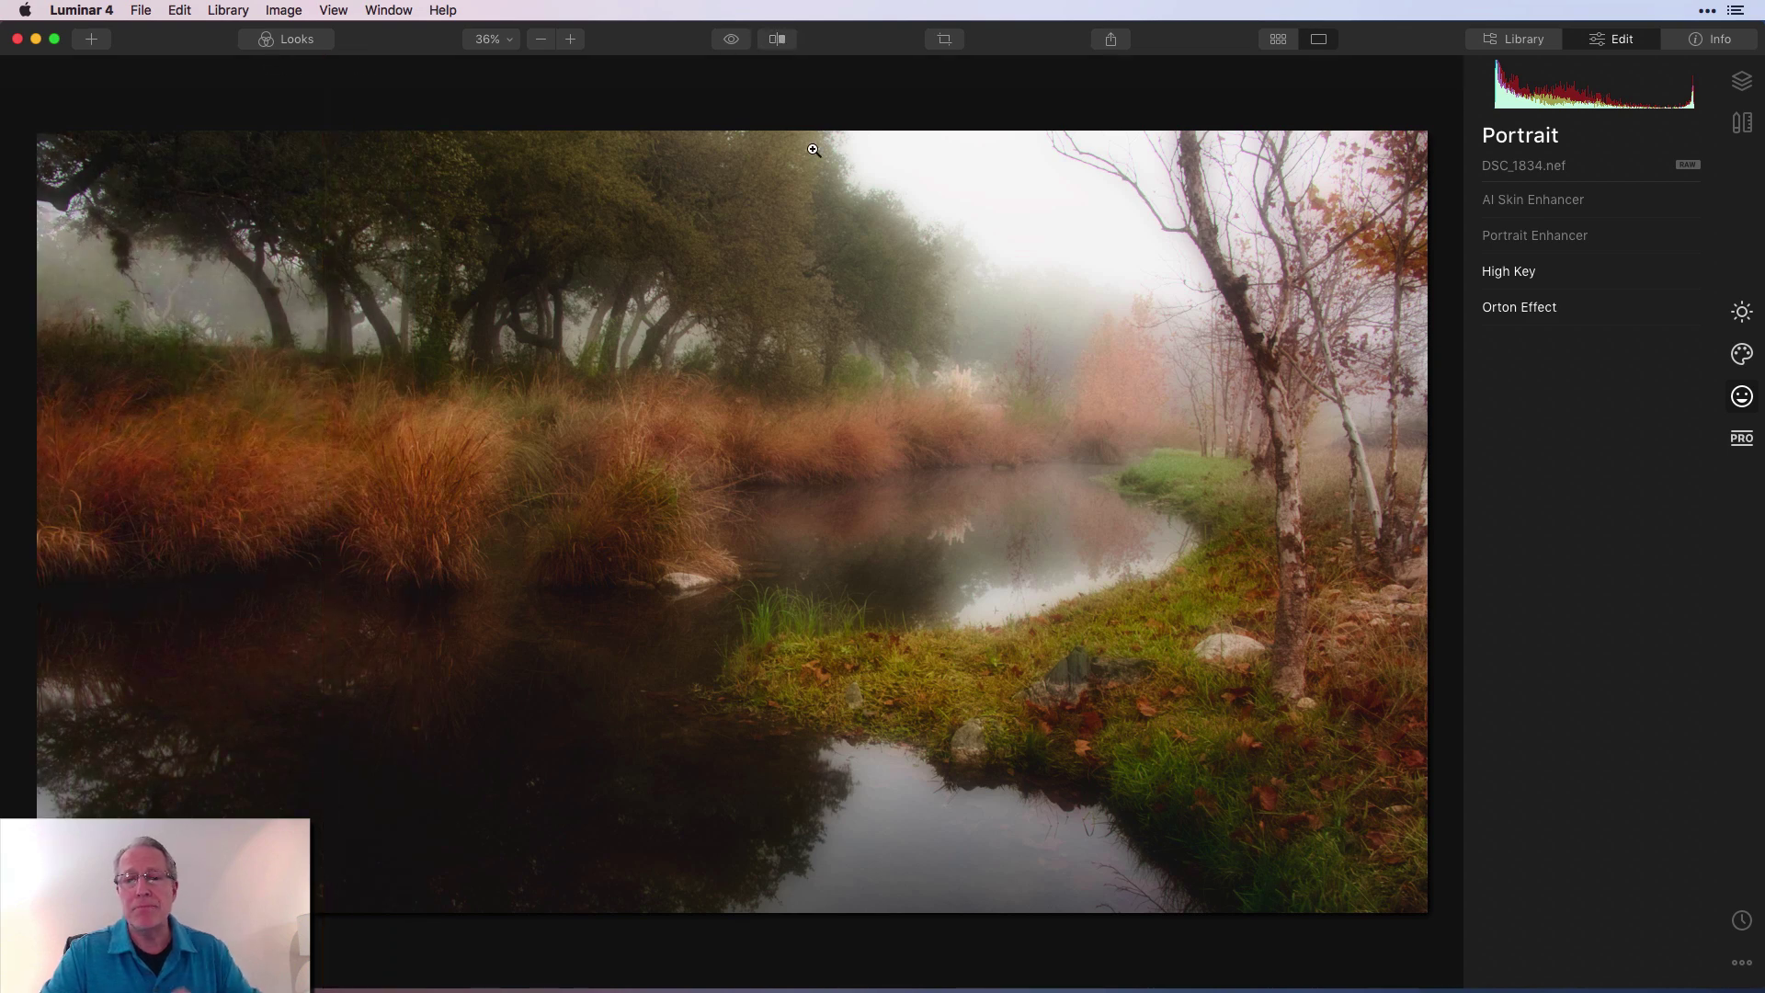